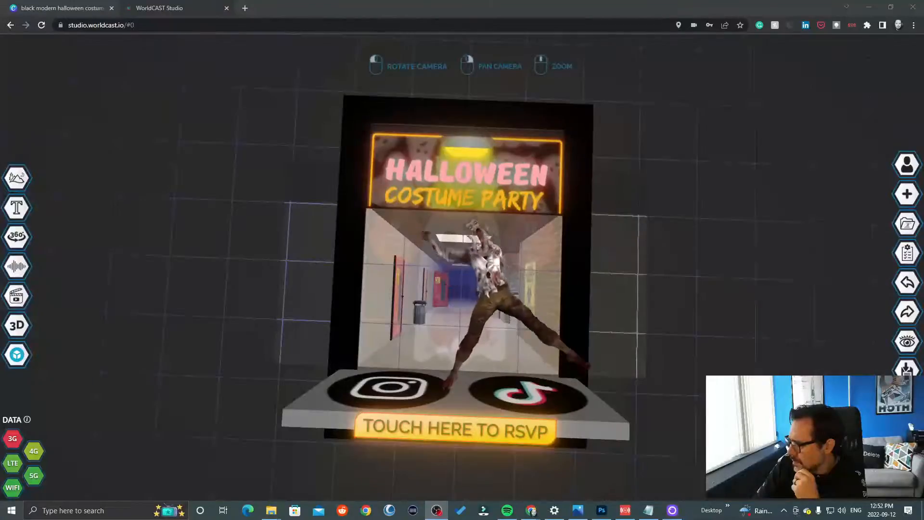
pyautogui.moveTo(145, 231); pyautogui.dragTo(144, 278)
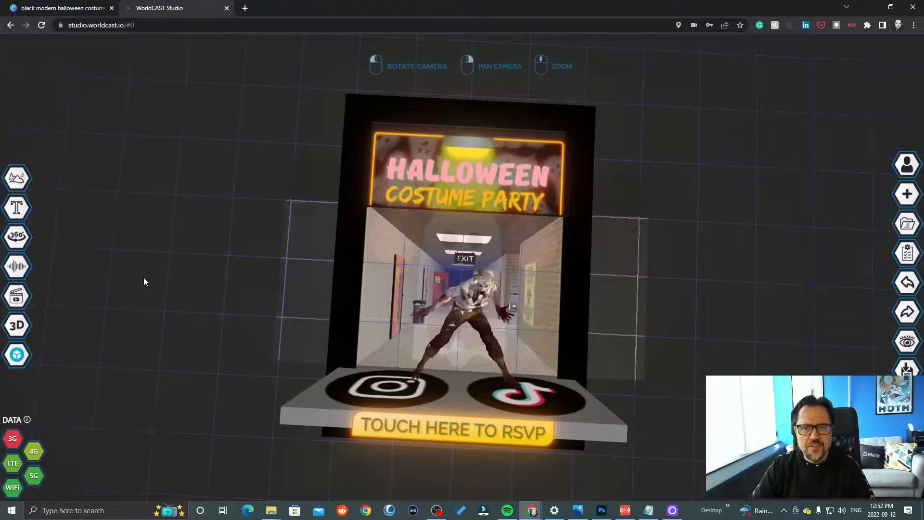
pyautogui.moveTo(144, 278)
pyautogui.mouseDown()
pyautogui.moveTo(149, 284)
pyautogui.moveTo(152, 273)
pyautogui.mouseUp()
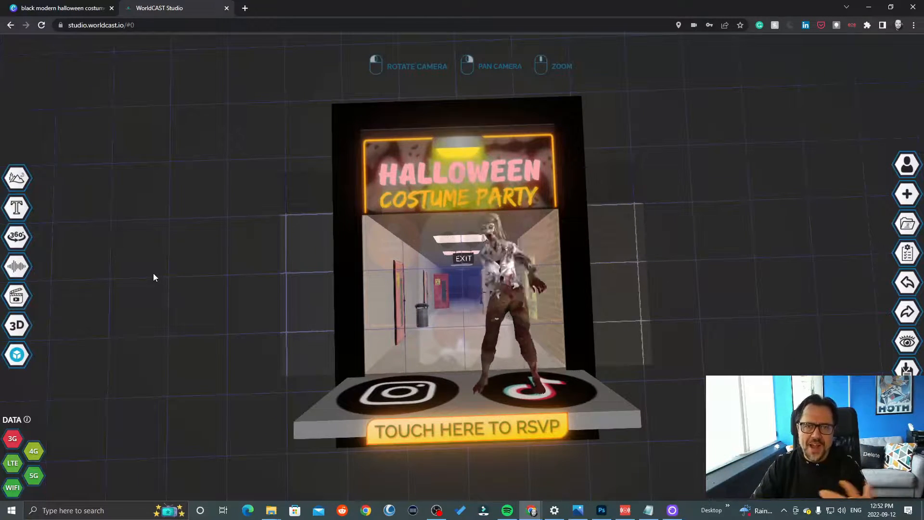
pyautogui.moveTo(732, 241); pyautogui.dragTo(668, 371)
pyautogui.scroll(4, 746, 291)
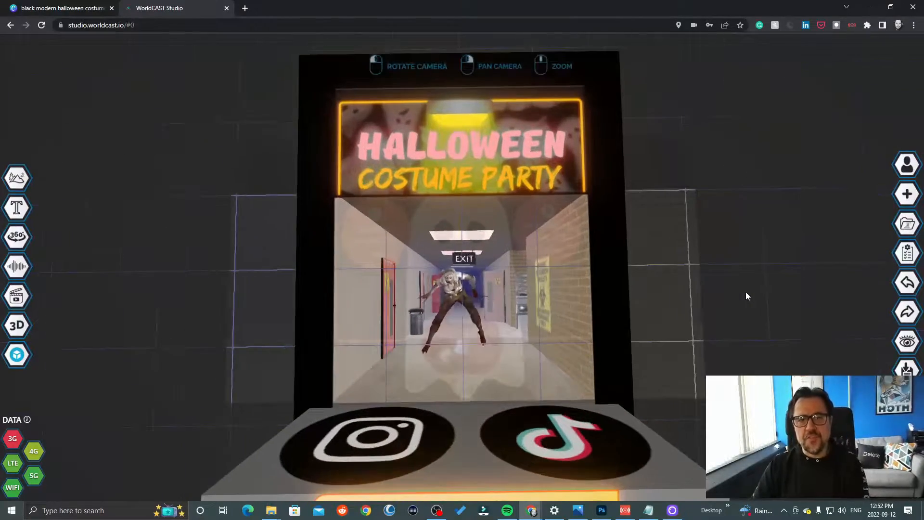
pyautogui.moveTo(745, 292); pyautogui.dragTo(745, 369)
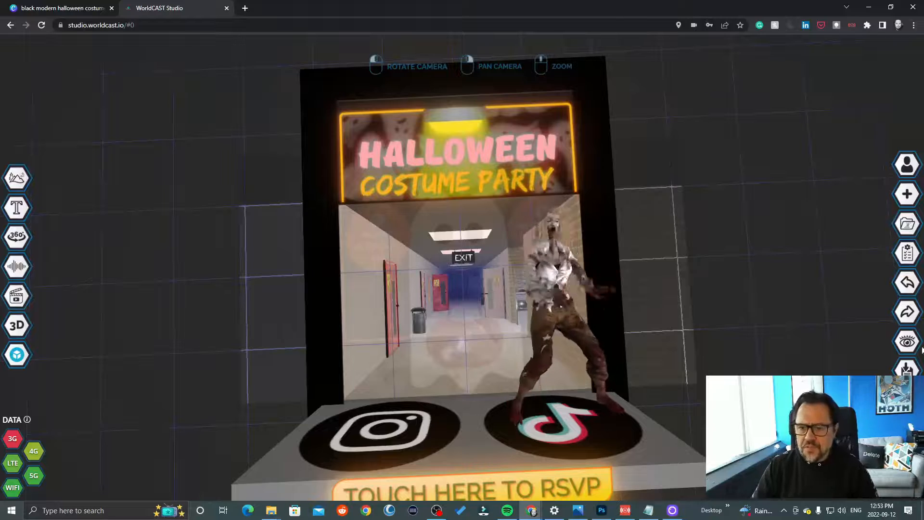
# - Permanently delete the existing Halloween costume party cast from the cast list
pyautogui.click(904, 225)
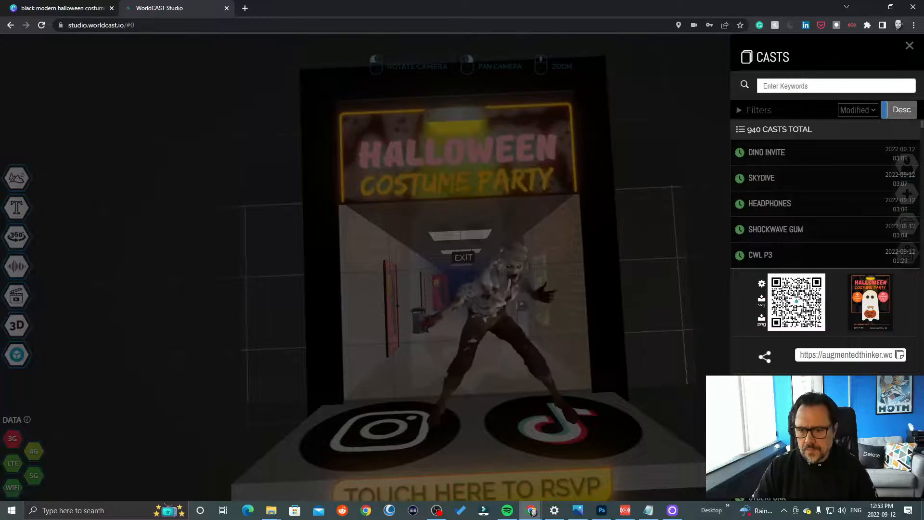
pyautogui.click(813, 409)
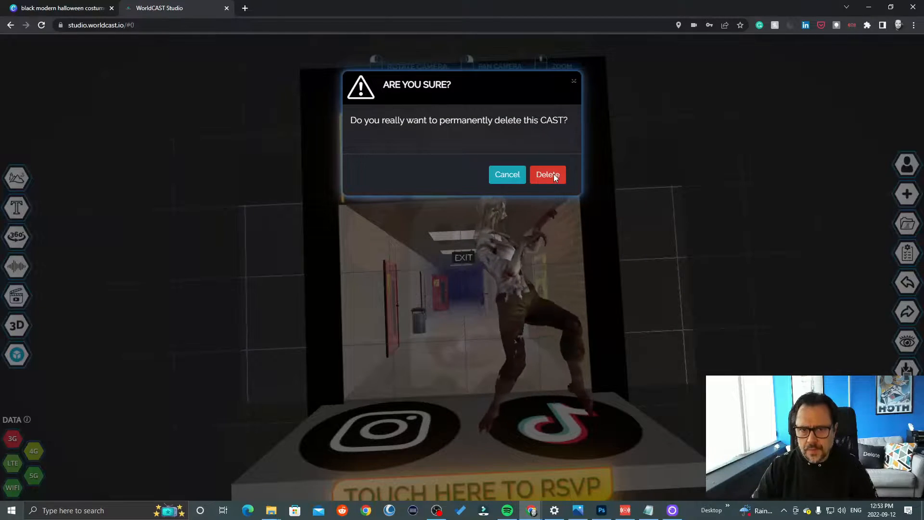
pyautogui.click(554, 174)
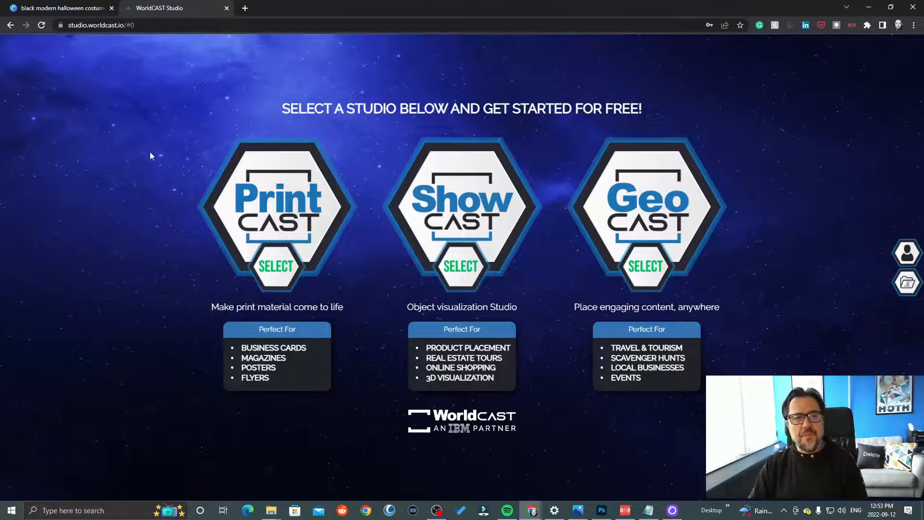
# - Start a new PrintCAST project and title it "Halloween Special"
pyautogui.click(262, 226)
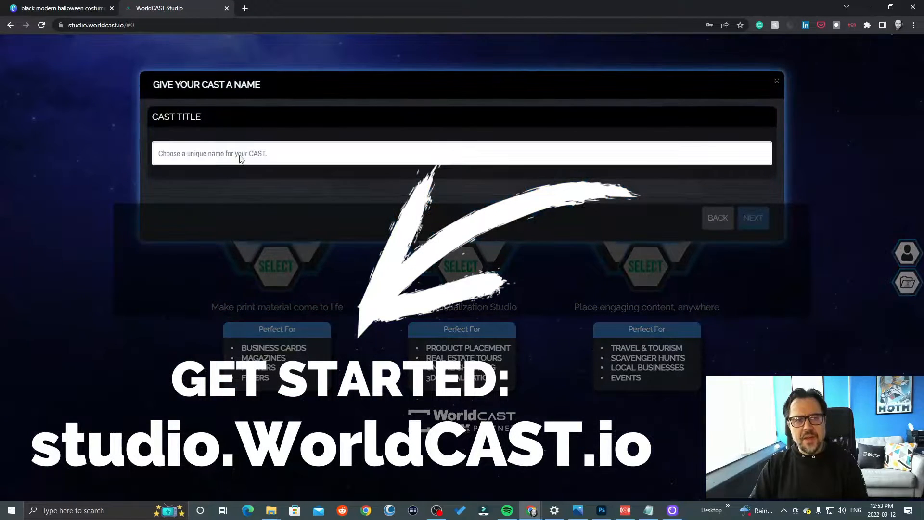
pyautogui.write('Hallow')
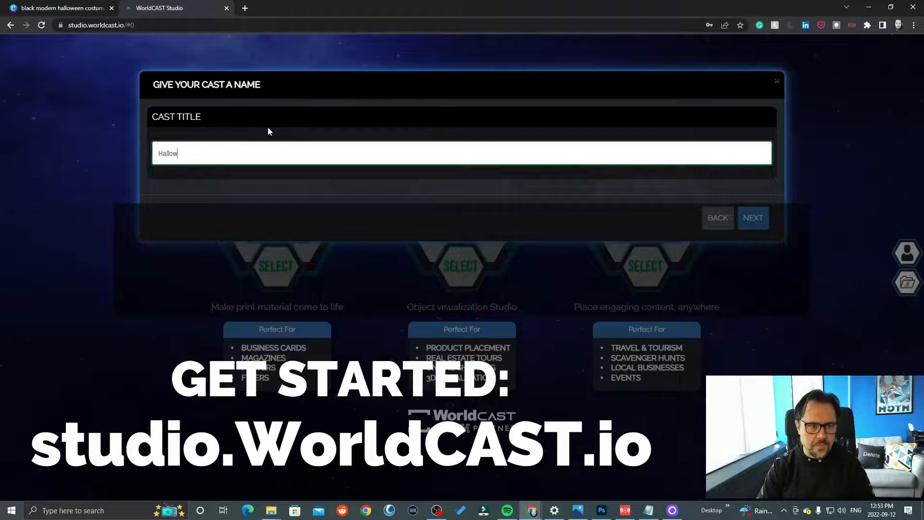
pyautogui.write('een Special')
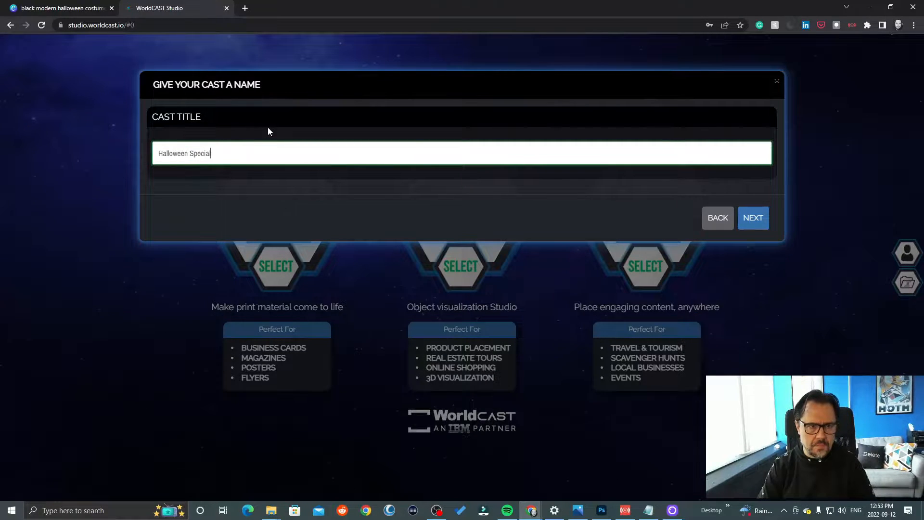
pyautogui.click(752, 212)
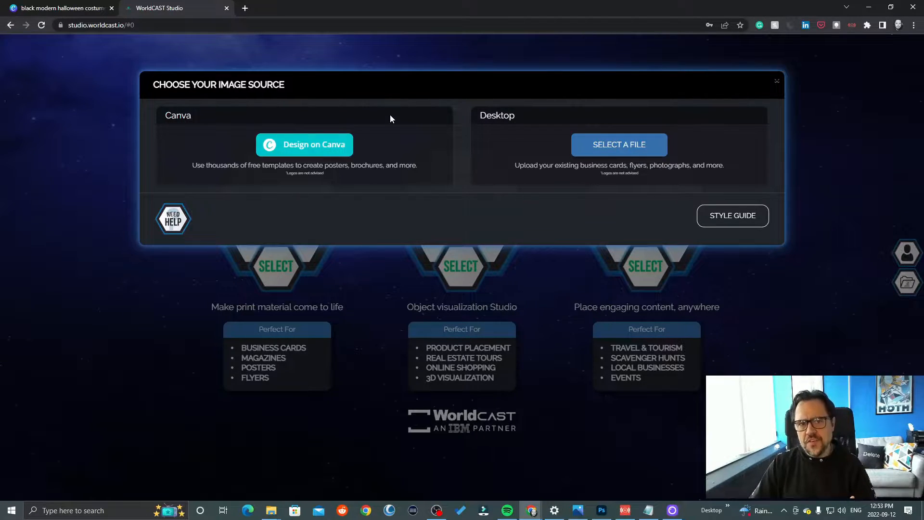
# - Choose Canva as the image source with the Flyer (8.5 x 11 in.) format and browse the flyer templates
pyautogui.click(301, 147)
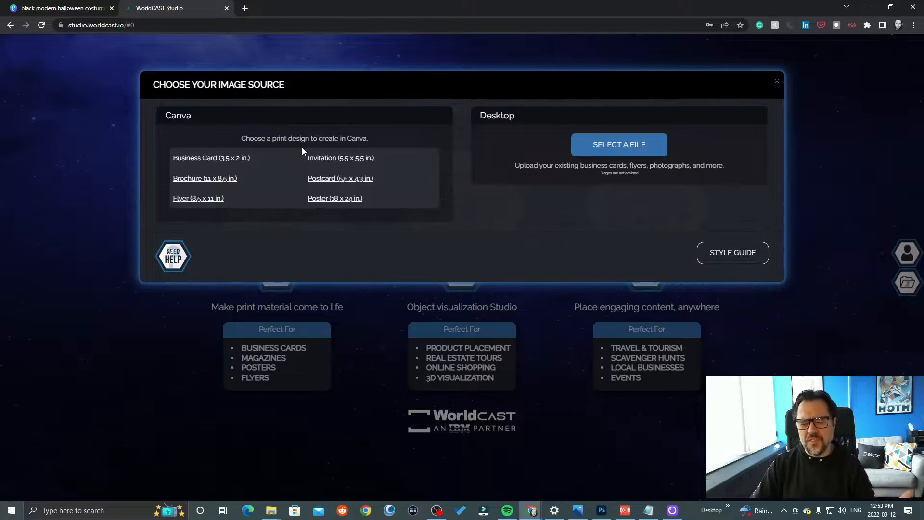
pyautogui.click(187, 199)
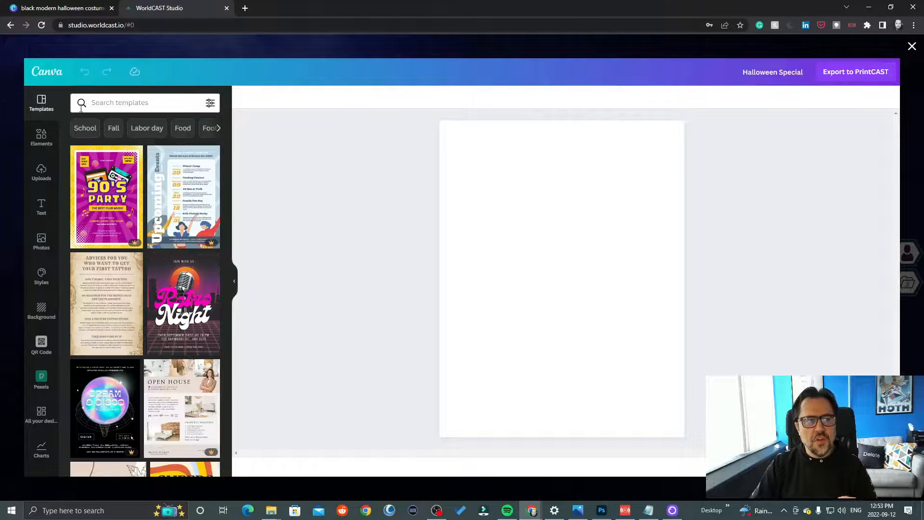
pyautogui.scroll(-10, 179, 205)
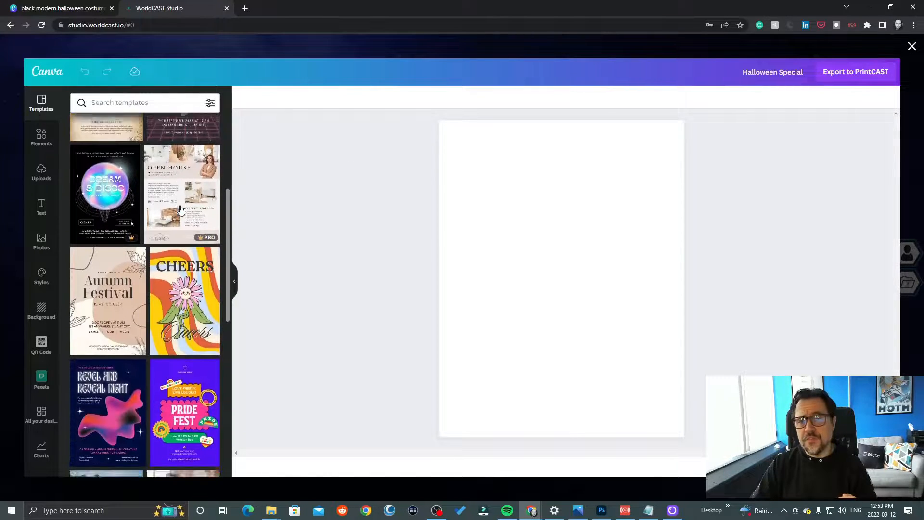
pyautogui.scroll(4, 181, 211)
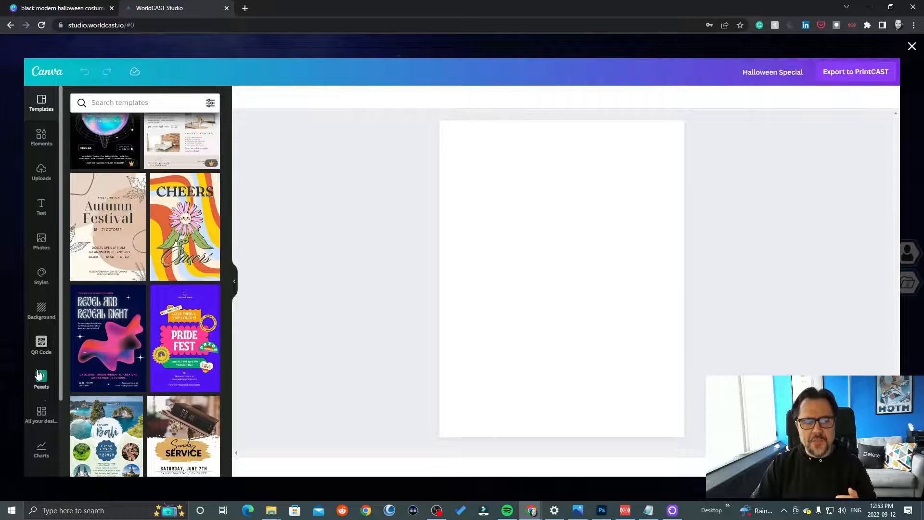
# - Load the Halloween Costume Party flyer from the saved designs, export it to PrintCAST and create the cast with it
pyautogui.click(42, 415)
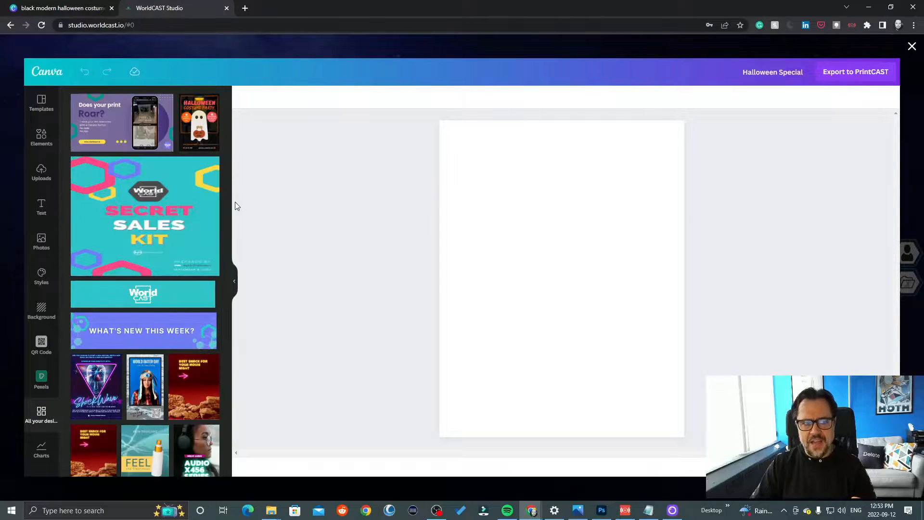
pyautogui.click(203, 131)
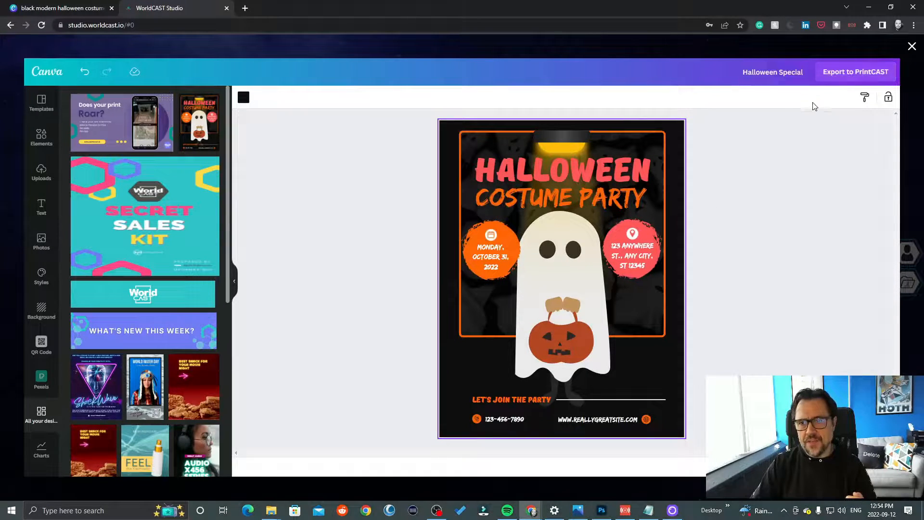
pyautogui.click(523, 171)
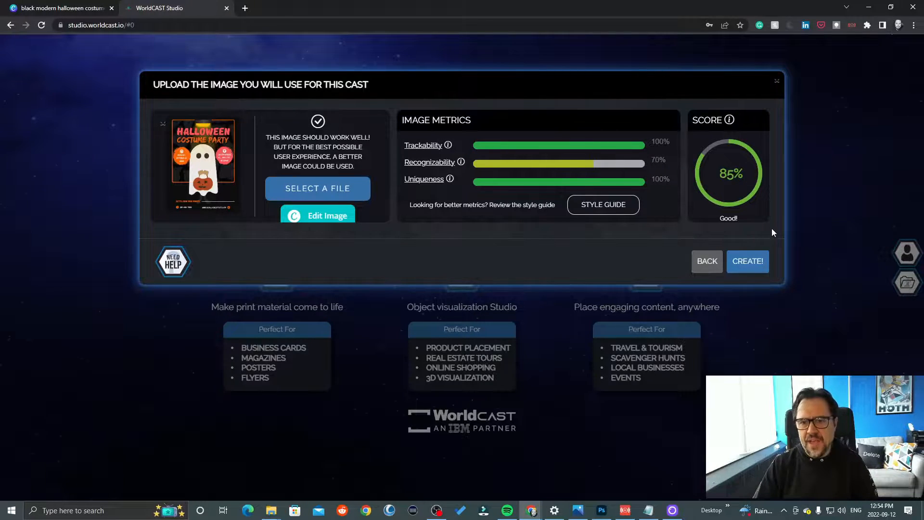
pyautogui.click(755, 264)
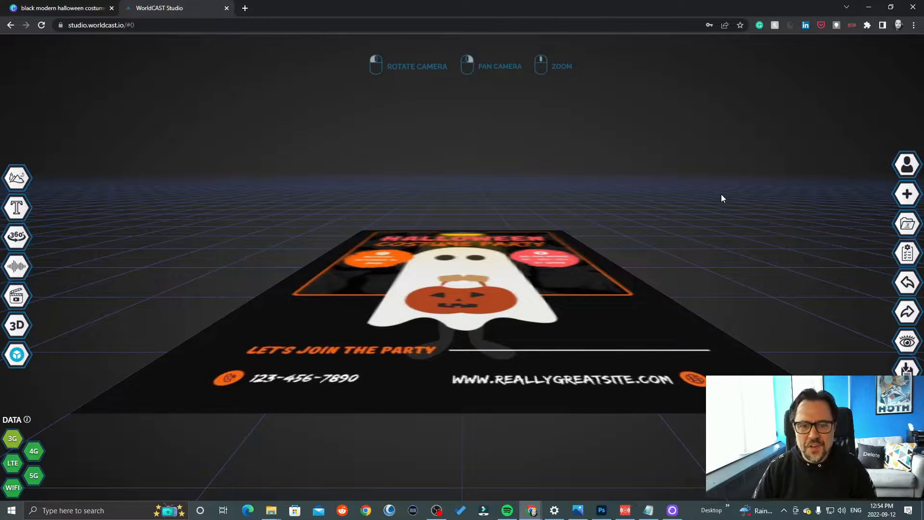
# - Search Sketchfab for free "hospital hallway" models, then leave the import without adding one
pyautogui.moveTo(721, 194); pyautogui.dragTo(717, 315)
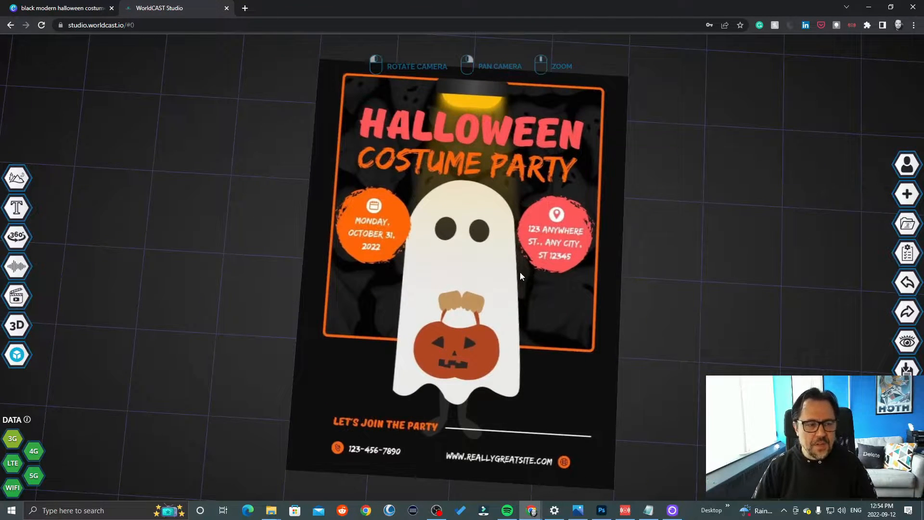
pyautogui.click(17, 359)
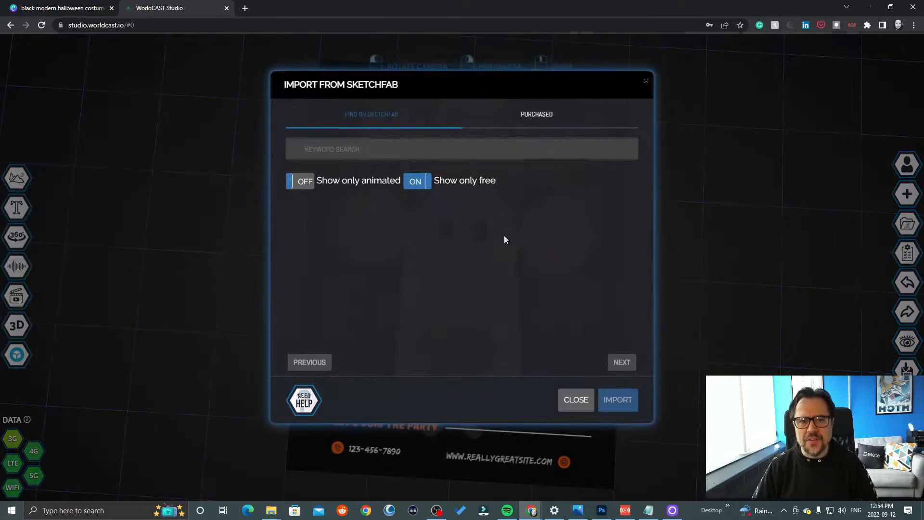
pyautogui.click(385, 154)
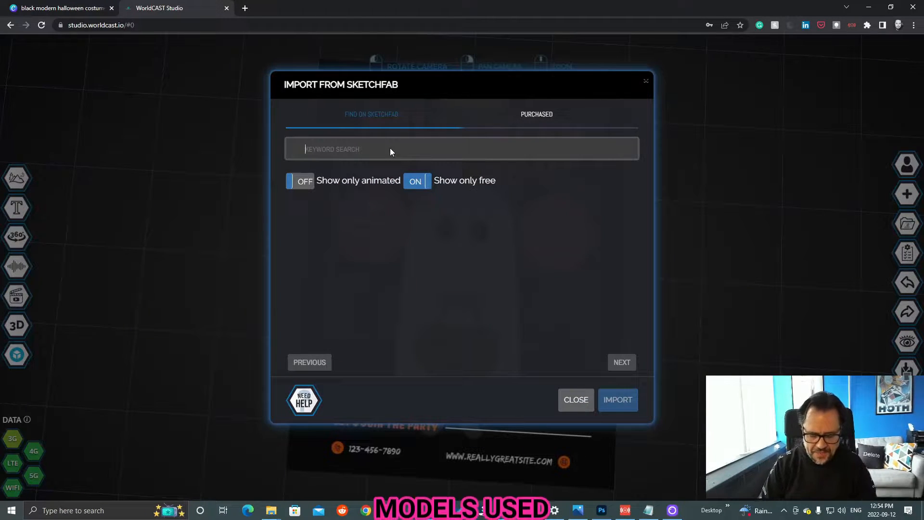
pyautogui.write('hospital hall')
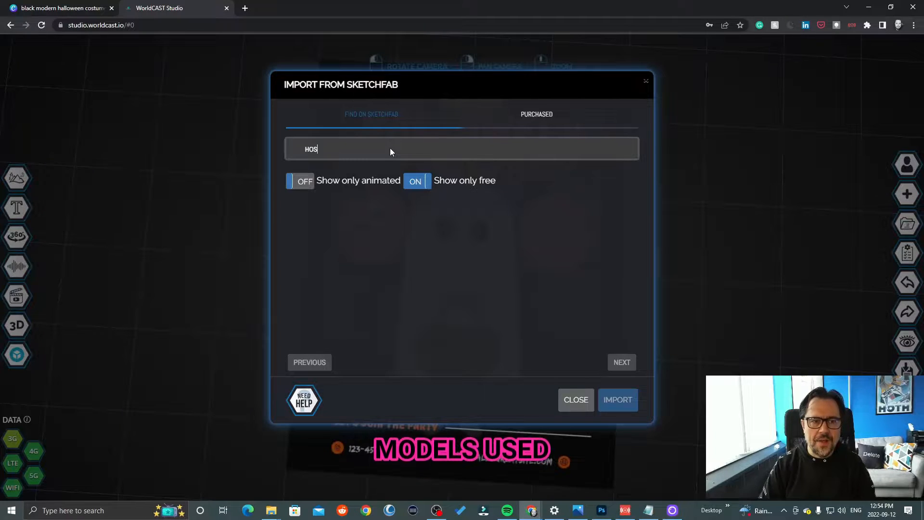
pyautogui.write('way')
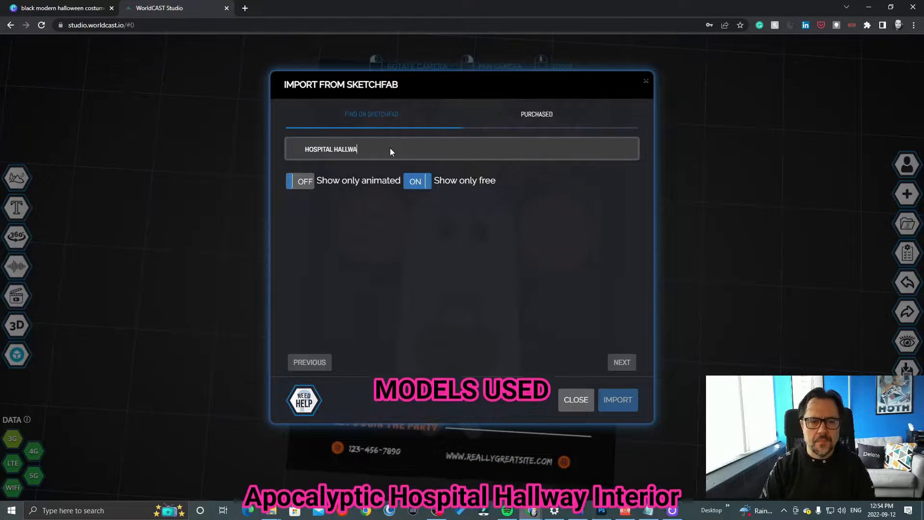
pyautogui.press('Return')
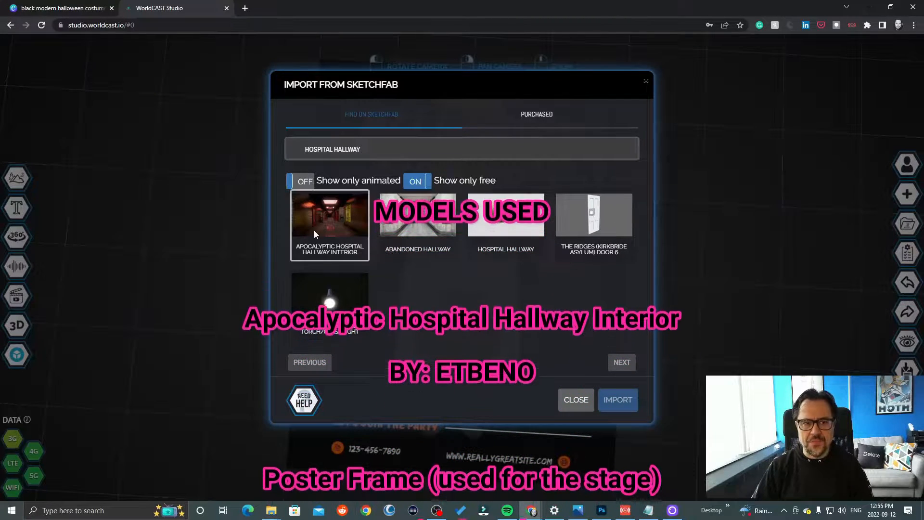
pyautogui.click(646, 81)
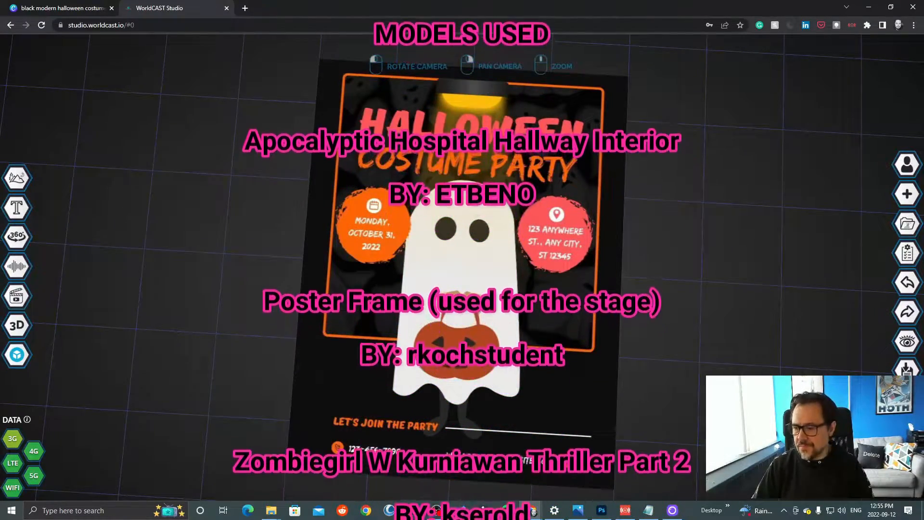
# - Bring the Thriller folder's files from File Explorer into the cast and upload the MP4 video with green screen filtering on
pyautogui.moveTo(923, 79); pyautogui.dragTo(678, 69)
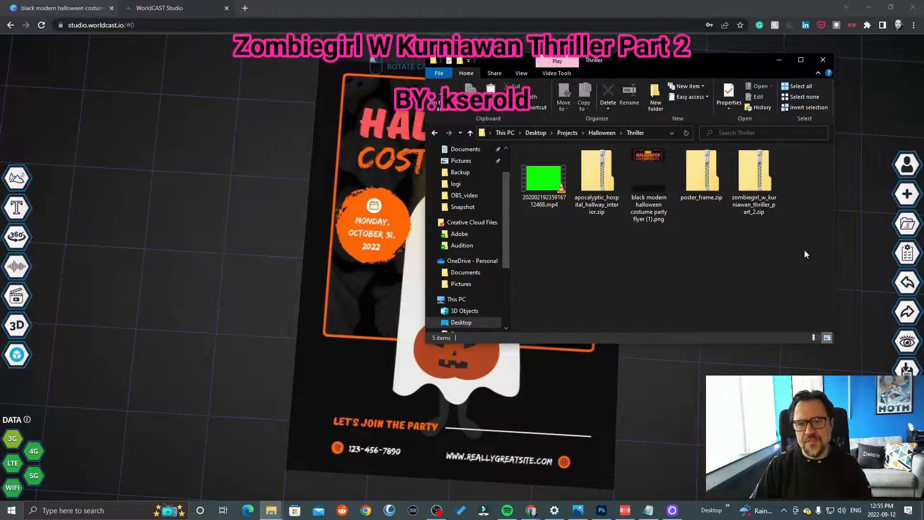
pyautogui.moveTo(804, 250); pyautogui.dragTo(542, 222)
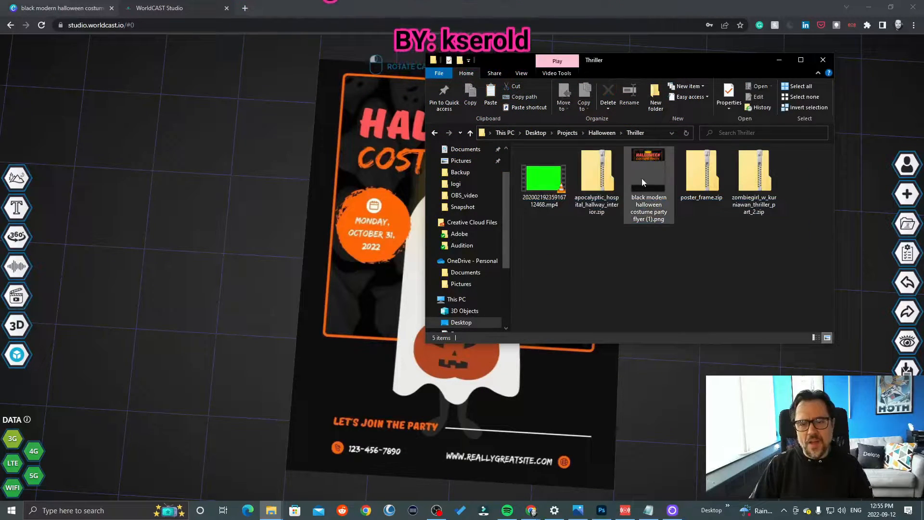
pyautogui.click(649, 177)
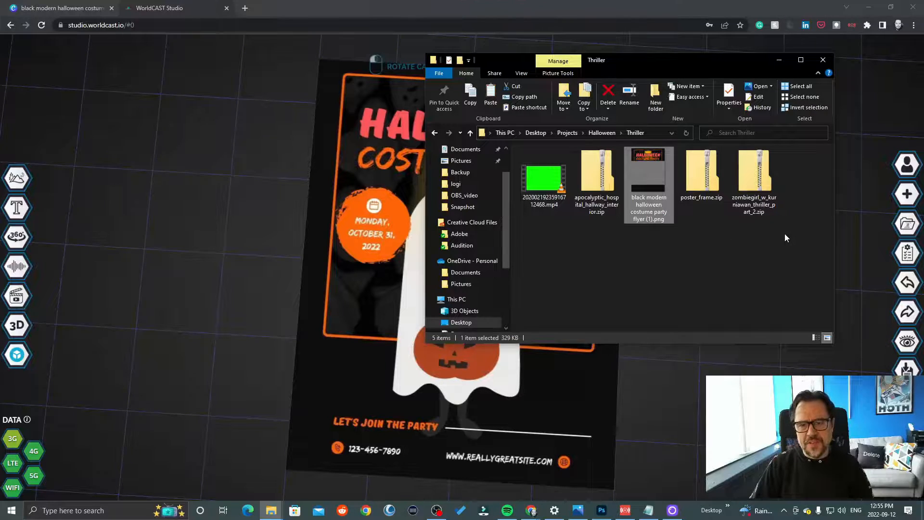
pyautogui.moveTo(784, 237); pyautogui.dragTo(372, 194)
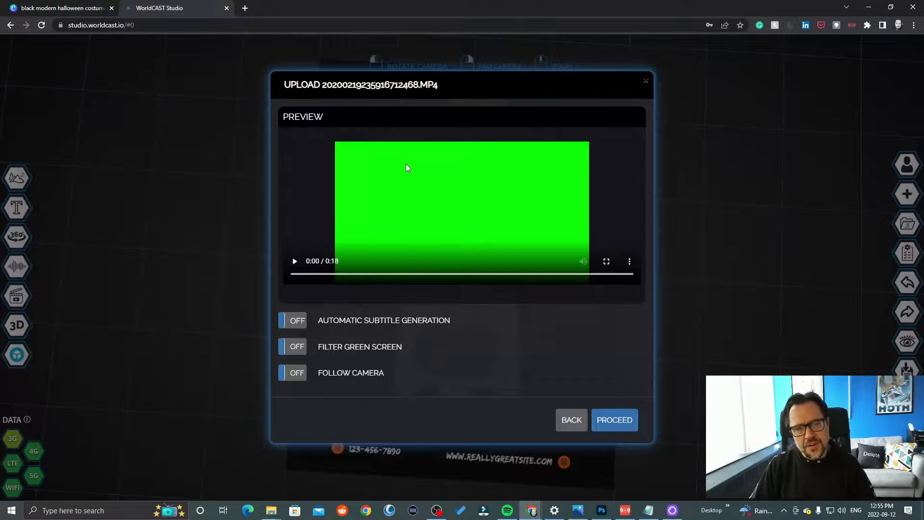
pyautogui.click(299, 346)
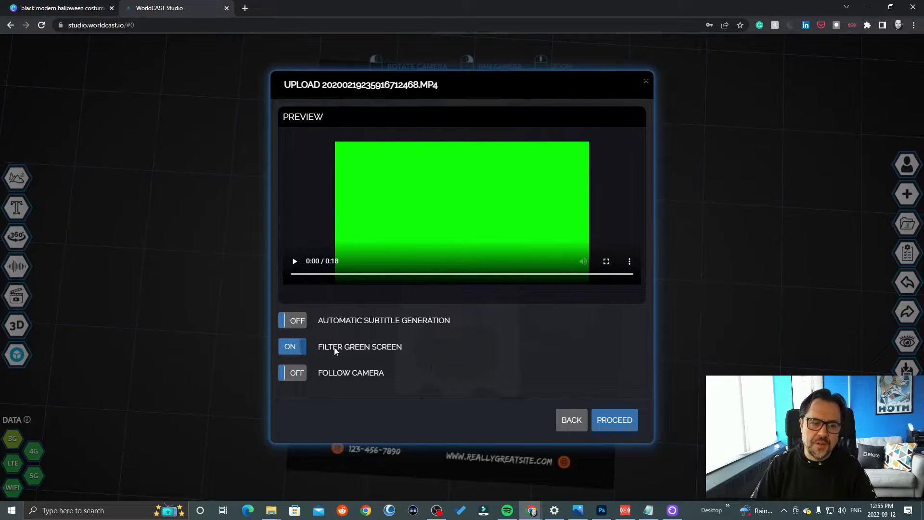
pyautogui.click(617, 419)
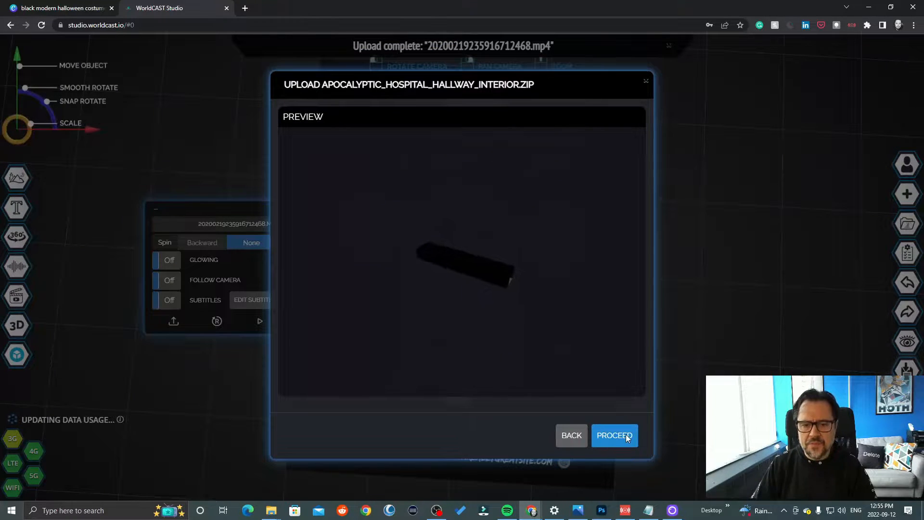
# - Upload the remaining files: the apocalyptic hospital hallway model, the Halloween flyer PNG, the poster frame and the zombie girl model
pyautogui.click(627, 436)
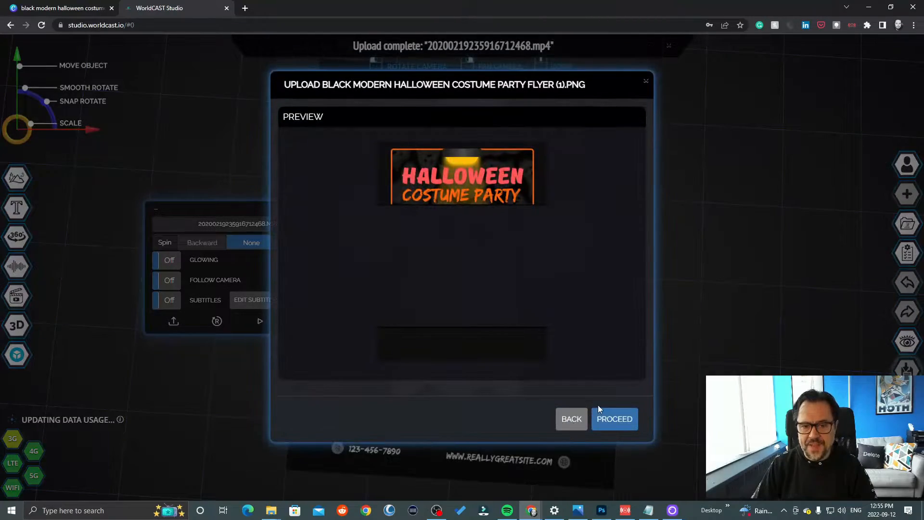
pyautogui.click(616, 419)
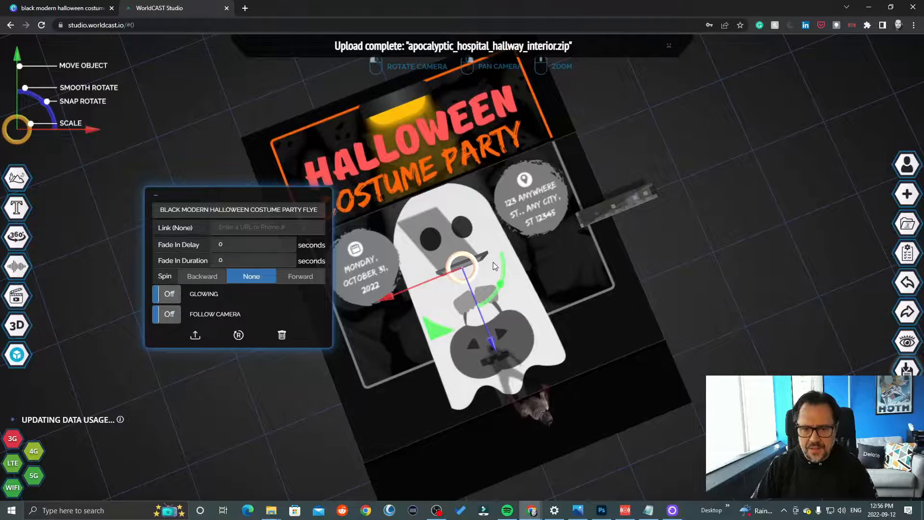
pyautogui.moveTo(718, 191)
pyautogui.mouseDown()
pyautogui.moveTo(754, 227)
pyautogui.moveTo(780, 192)
pyautogui.moveTo(718, 187)
pyautogui.mouseUp()
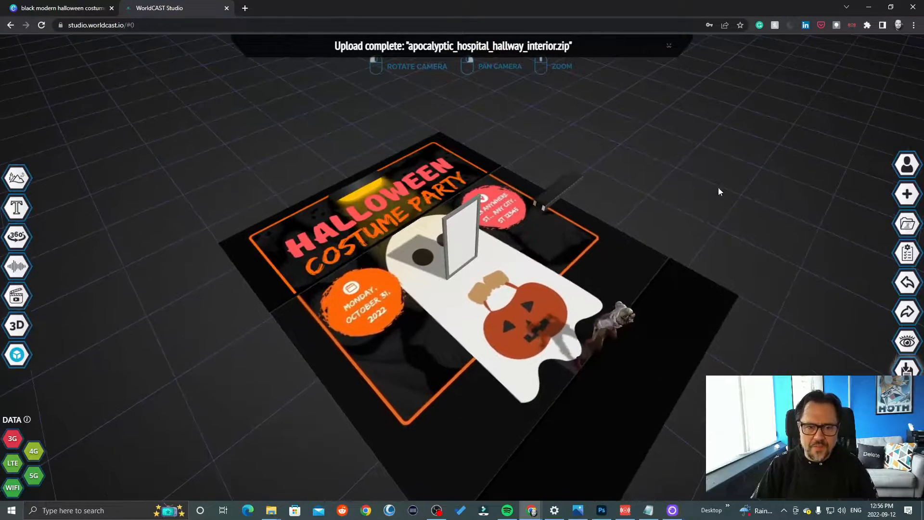
# - Move the poster frame from the middle of the flyer to the flyer's lower edge
pyautogui.click(465, 232)
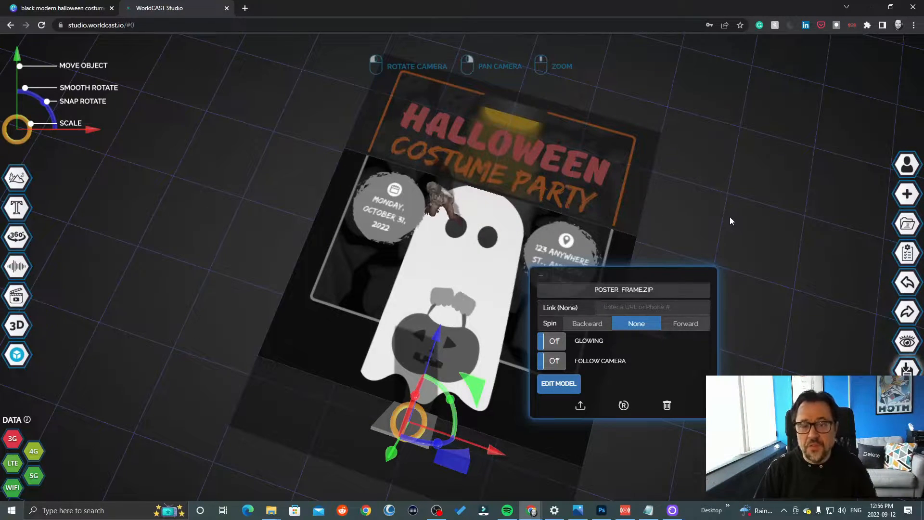
pyautogui.moveTo(729, 214)
pyautogui.mouseDown()
pyautogui.moveTo(770, 189)
pyautogui.moveTo(736, 200)
pyautogui.mouseUp()
pyautogui.click(565, 278)
pyautogui.moveTo(565, 278); pyautogui.dragTo(439, 287)
# - Reposition the zombie girl over the upper part of the ghost and select the flyer image
pyautogui.click(443, 179)
pyautogui.moveTo(489, 337); pyautogui.dragTo(422, 173)
pyautogui.click(500, 299)
pyautogui.moveTo(501, 298); pyautogui.dragTo(515, 357)
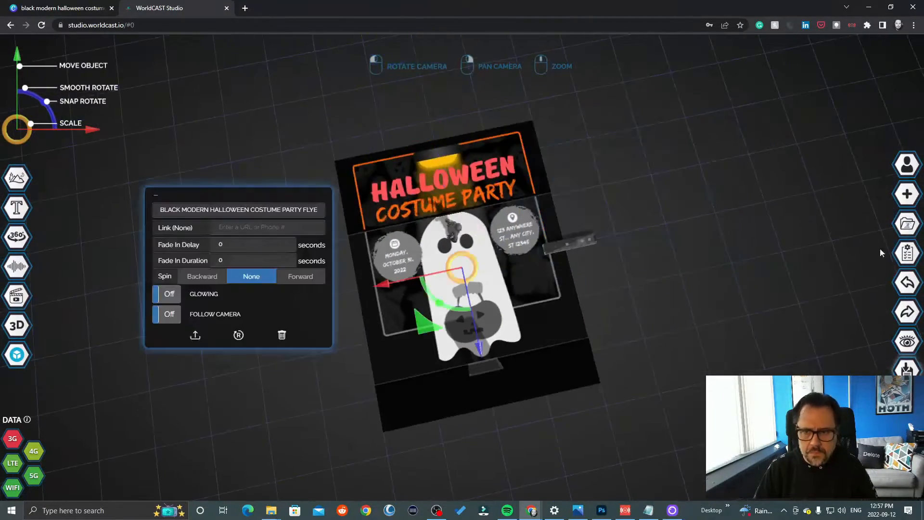
# - Move the apocalyptic hospital hallway model onto the centre of the flyer and enlarge it to the flyer's width
pyautogui.click(571, 243)
pyautogui.moveTo(779, 270); pyautogui.dragTo(731, 269)
pyautogui.moveTo(495, 268); pyautogui.dragTo(433, 269)
pyautogui.moveTo(474, 348); pyautogui.dragTo(474, 309)
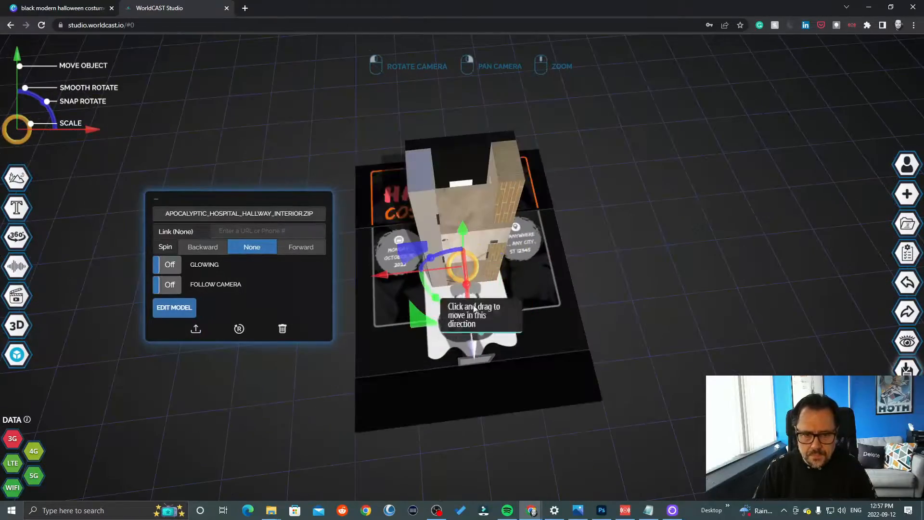
pyautogui.moveTo(475, 258); pyautogui.dragTo(513, 258)
pyautogui.moveTo(649, 317)
pyautogui.mouseDown()
pyautogui.moveTo(684, 336)
pyautogui.moveTo(663, 328)
pyautogui.mouseUp()
pyautogui.scroll(-5, 663, 328)
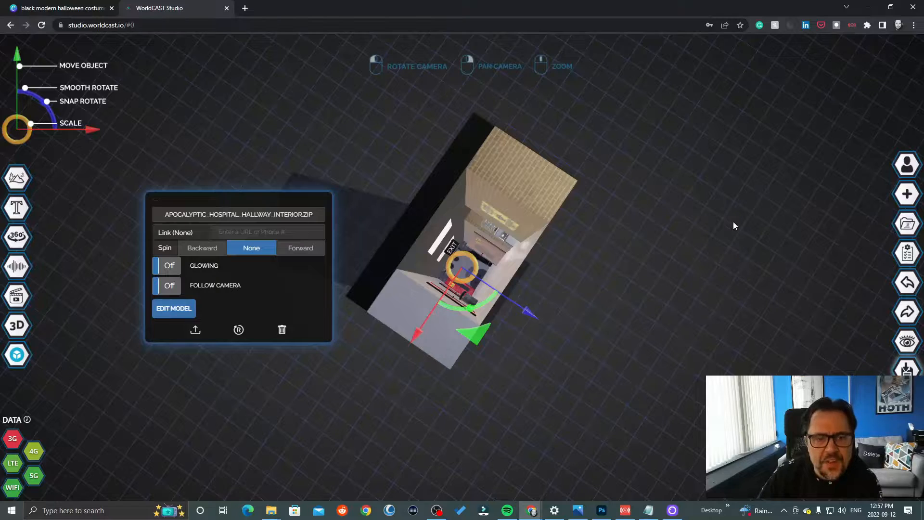
pyautogui.moveTo(686, 241); pyautogui.dragTo(669, 233)
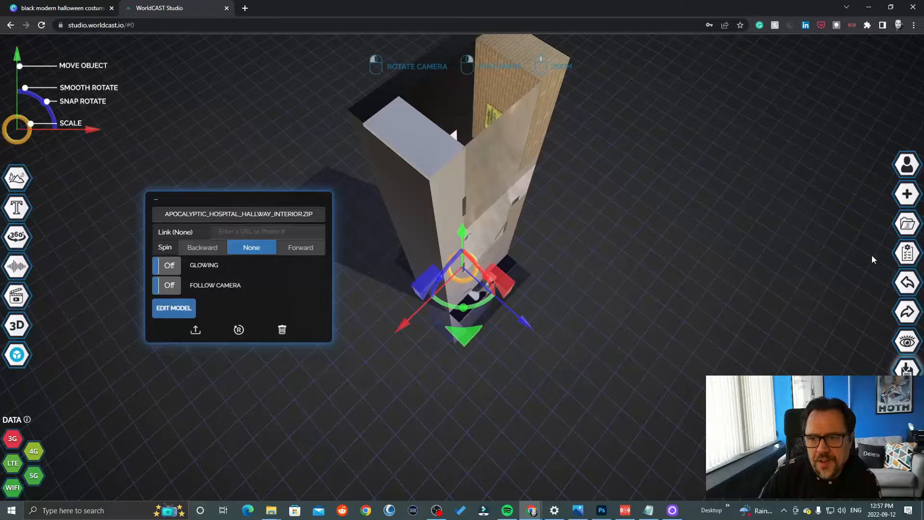
# - Set the cast's objects below the grid to Always visible and its grid shadows to Nowhere, and update the cast properties
pyautogui.click(905, 254)
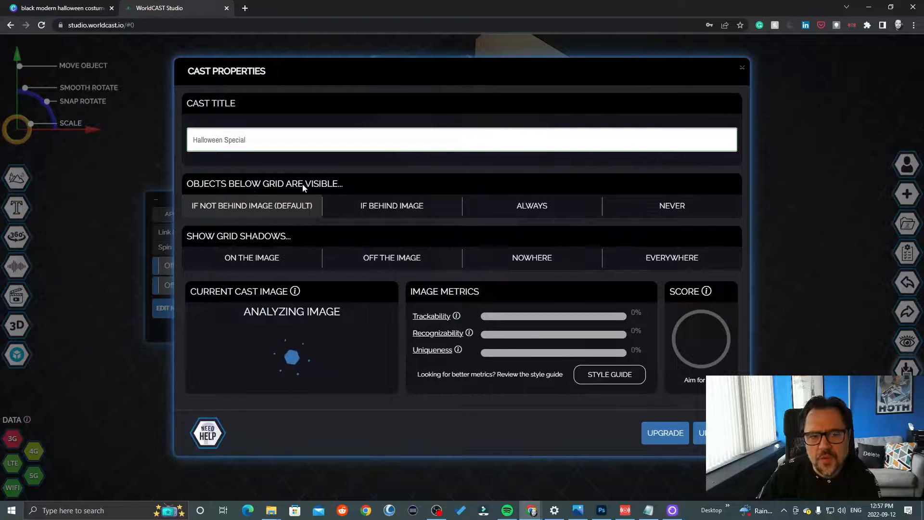
pyautogui.click(391, 205)
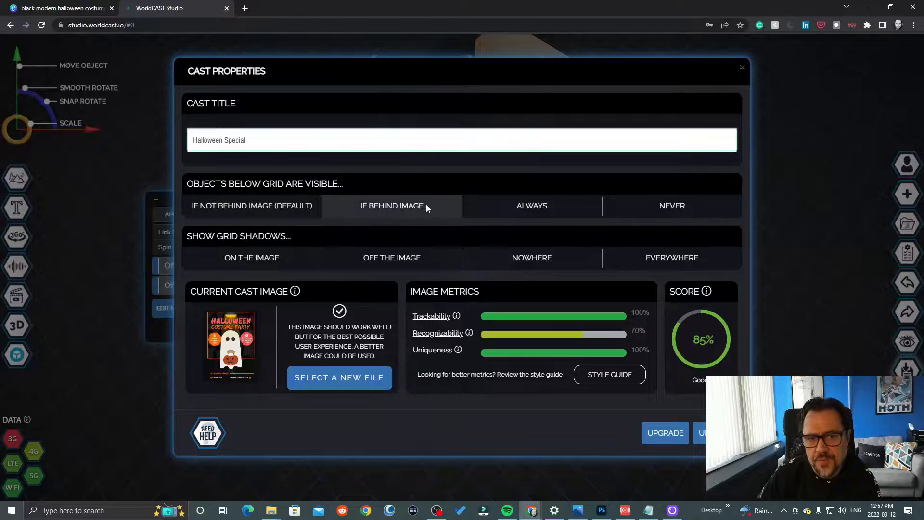
pyautogui.click(521, 207)
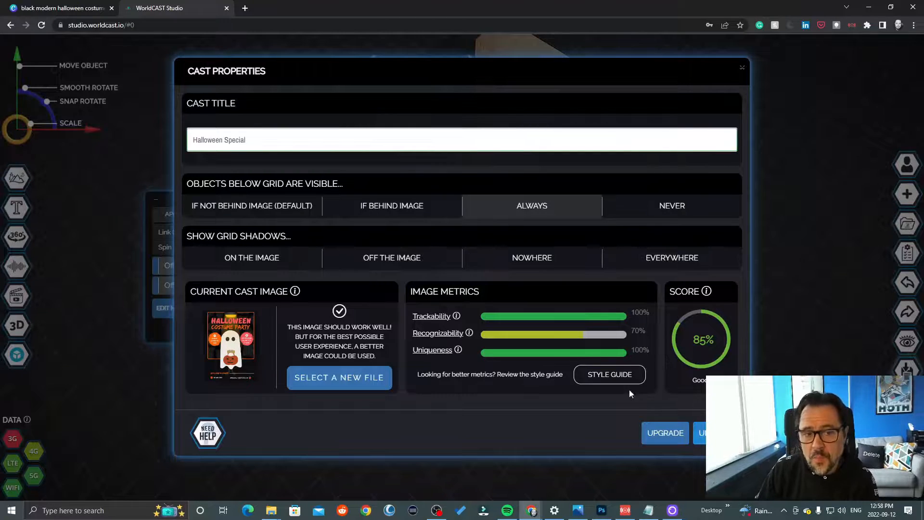
pyautogui.click(538, 259)
pyautogui.click(700, 433)
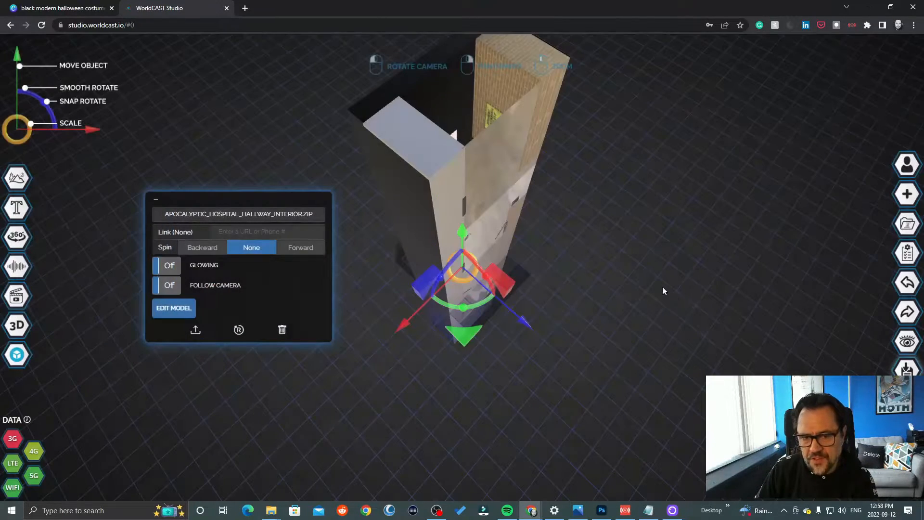
# - Lower the hospital hallway below the grid until its open end is level with the flyer surface
pyautogui.moveTo(475, 237); pyautogui.dragTo(614, 281)
pyautogui.scroll(5, 625, 258)
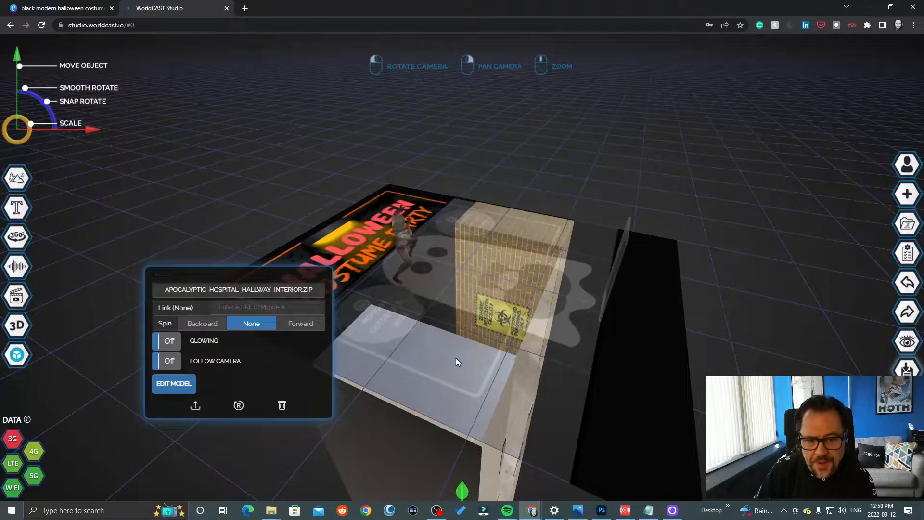
pyautogui.moveTo(463, 493)
pyautogui.mouseDown()
pyautogui.moveTo(463, 484)
pyautogui.moveTo(467, 491)
pyautogui.mouseUp()
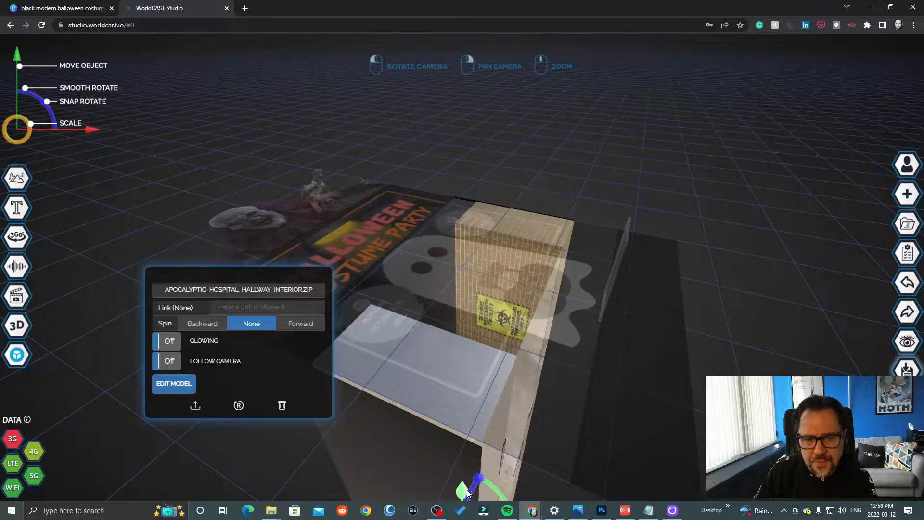
pyautogui.moveTo(811, 231); pyautogui.dragTo(512, 174)
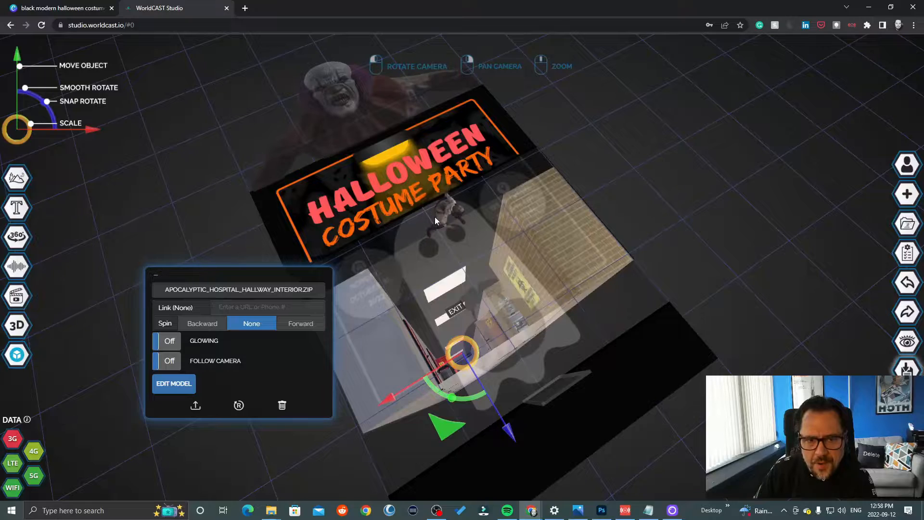
# - Move the zombie girl to the lower edge of the hallway opening and lower it to just above the flyer
pyautogui.click(435, 216)
pyautogui.click(441, 207)
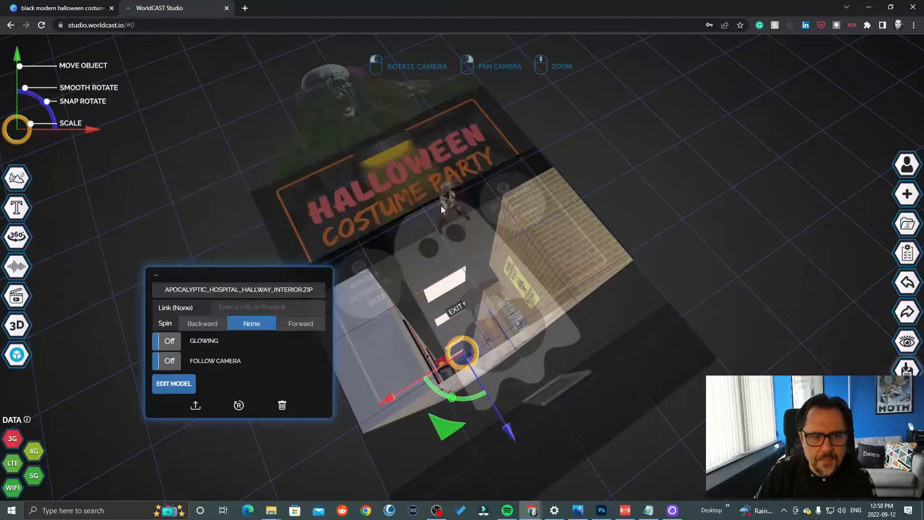
pyautogui.click(441, 206)
pyautogui.moveTo(416, 183); pyautogui.dragTo(544, 374)
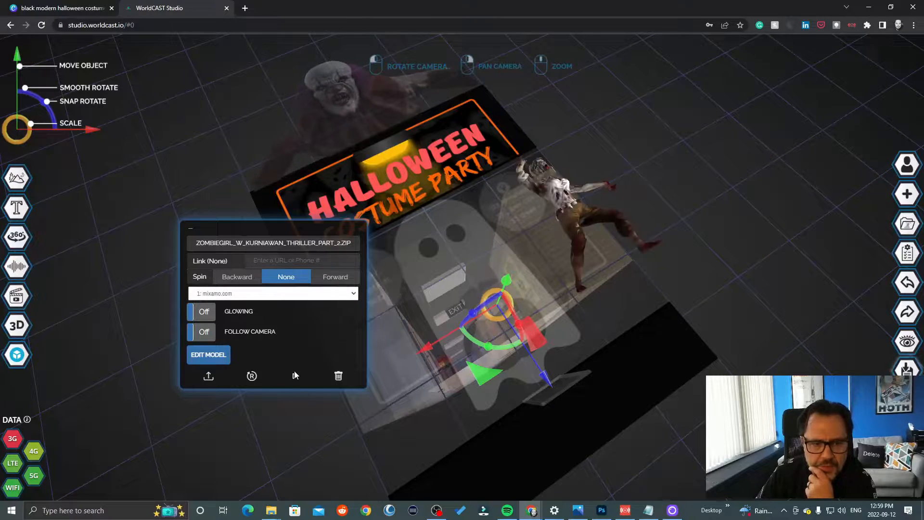
pyautogui.moveTo(722, 269); pyautogui.dragTo(874, 137)
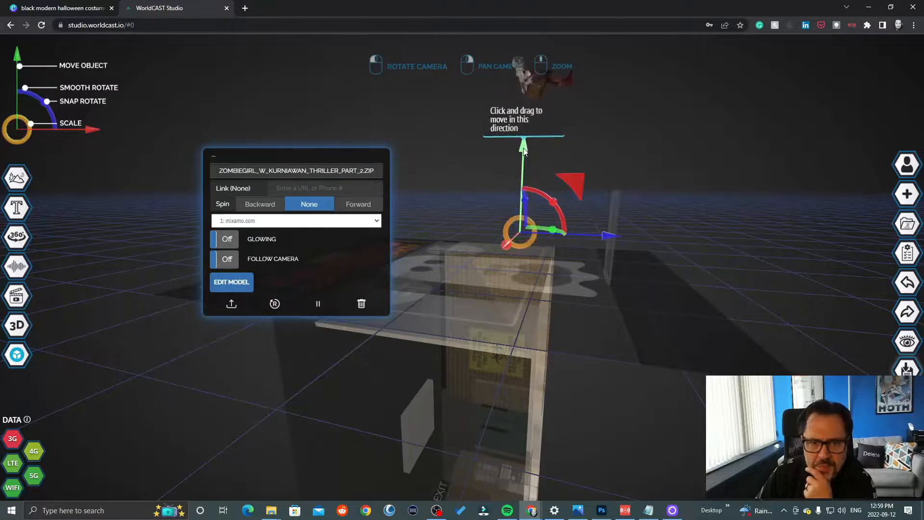
pyautogui.moveTo(528, 148); pyautogui.dragTo(520, 272)
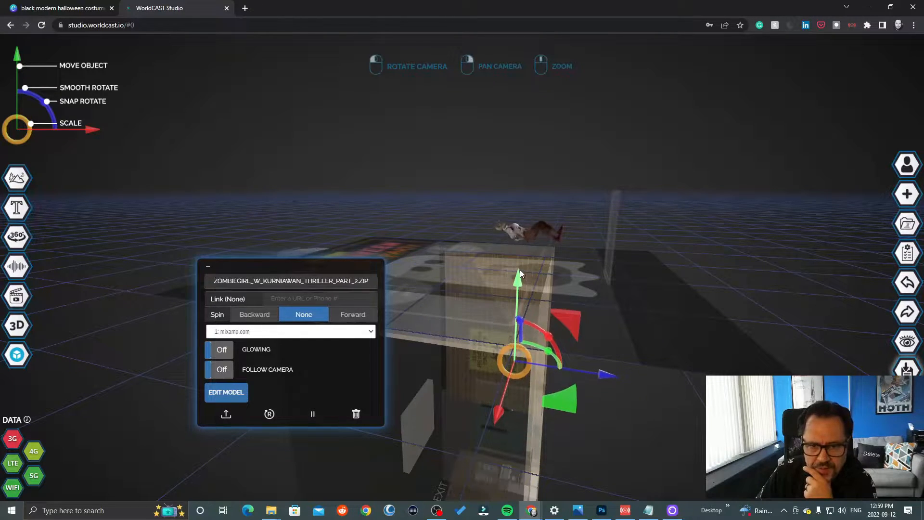
pyautogui.moveTo(668, 262); pyautogui.dragTo(678, 239)
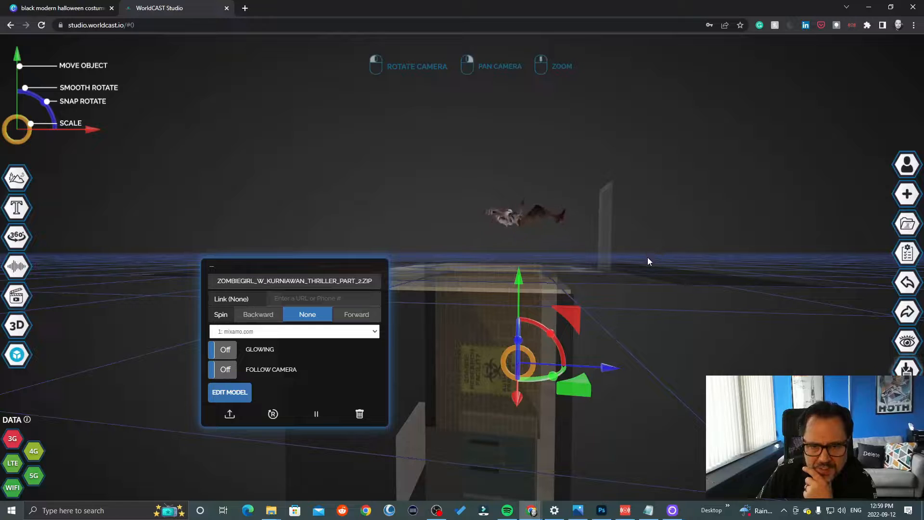
pyautogui.moveTo(605, 371); pyautogui.dragTo(603, 371)
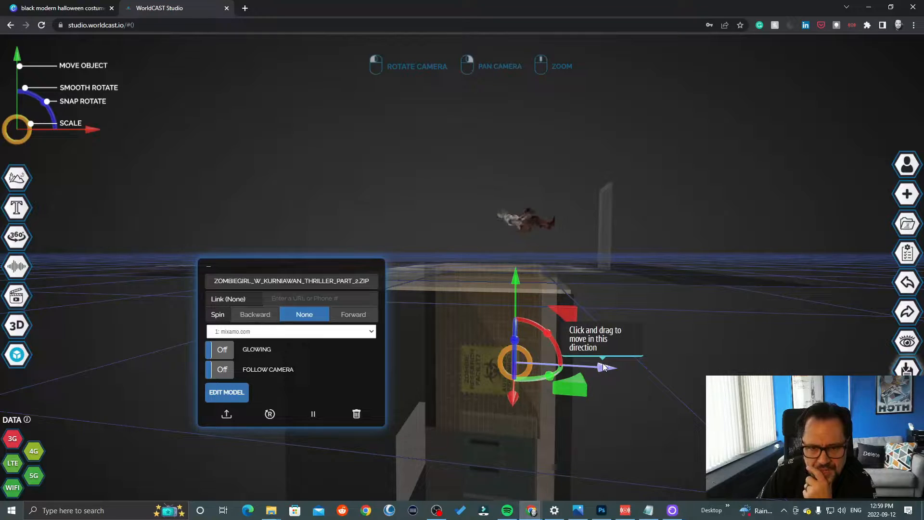
# - Enlarge the poster frame beyond the flyer's width and shift it toward the hallway's lower edge
pyautogui.click(611, 248)
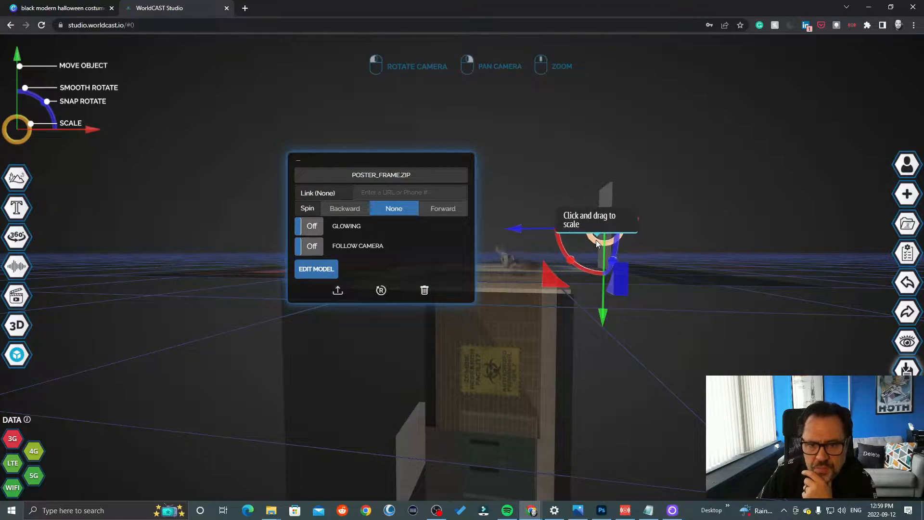
pyautogui.moveTo(596, 240); pyautogui.dragTo(578, 250)
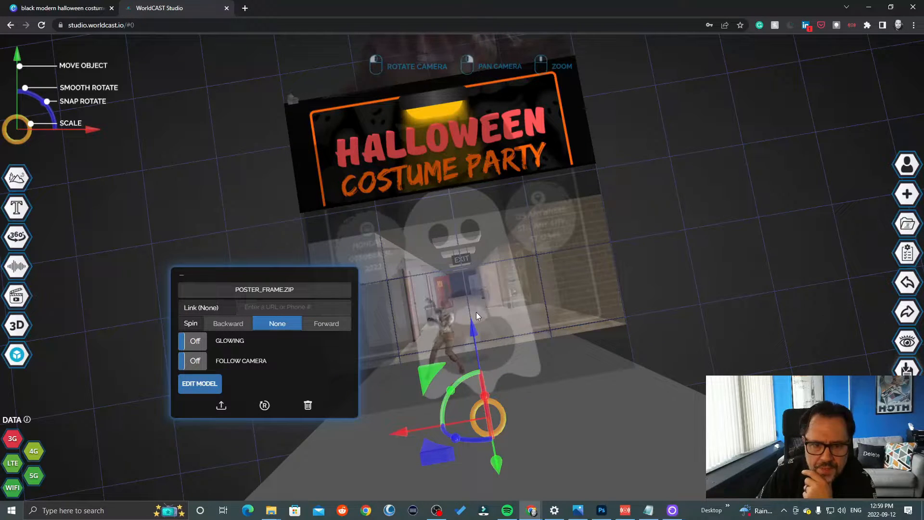
pyautogui.moveTo(473, 334); pyautogui.dragTo(464, 284)
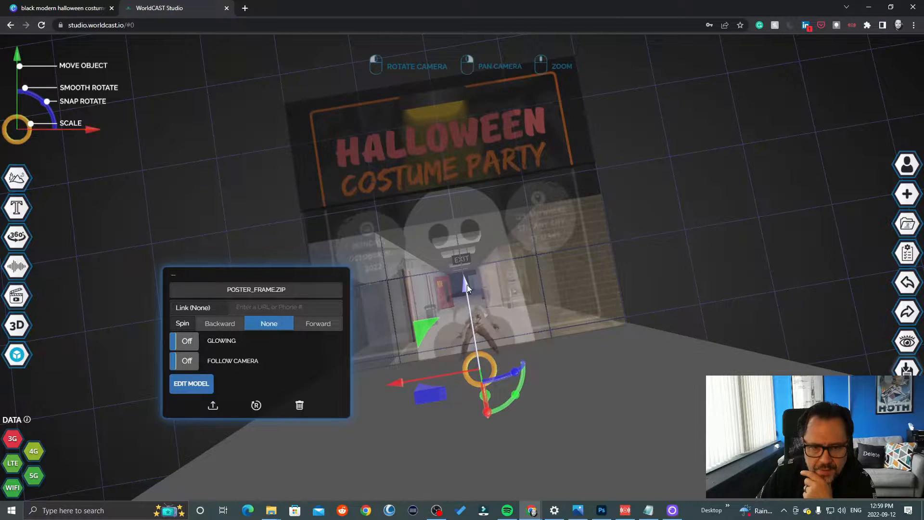
# - Lower the enlarged poster frame through the flyer so that its top edge forms a stage under the zombie
pyautogui.moveTo(763, 218); pyautogui.dragTo(814, 177)
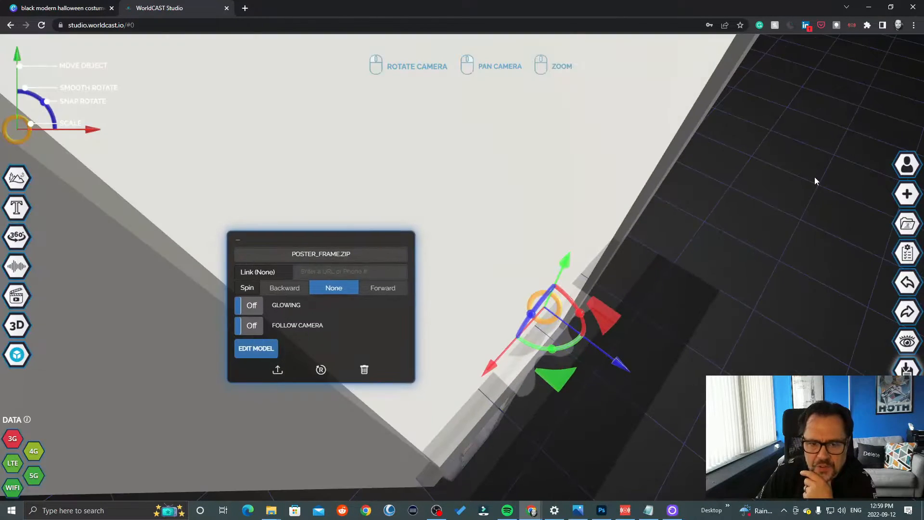
pyautogui.moveTo(564, 261); pyautogui.dragTo(536, 338)
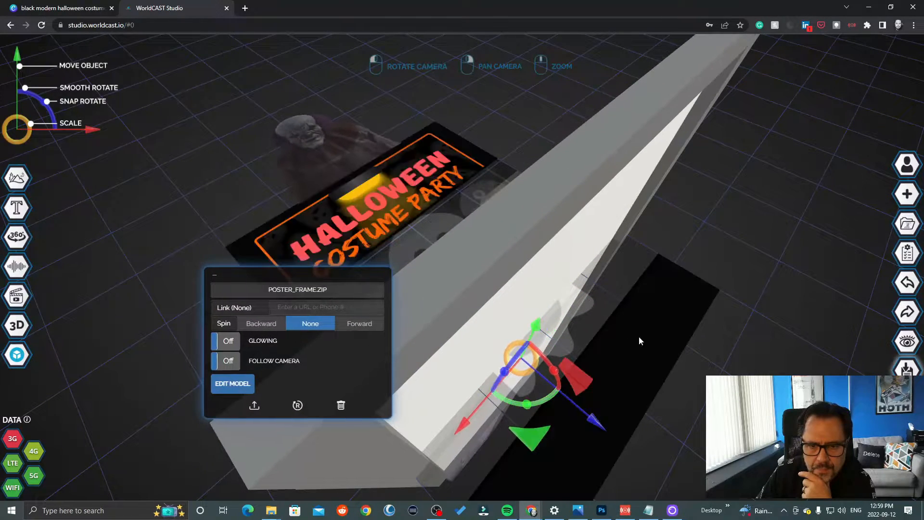
pyautogui.moveTo(639, 341); pyautogui.dragTo(736, 289)
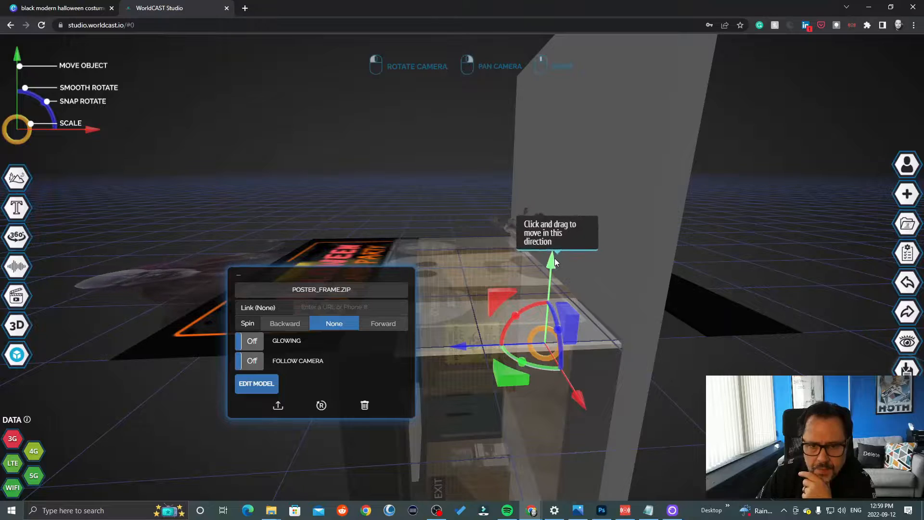
pyautogui.moveTo(555, 258); pyautogui.dragTo(533, 348)
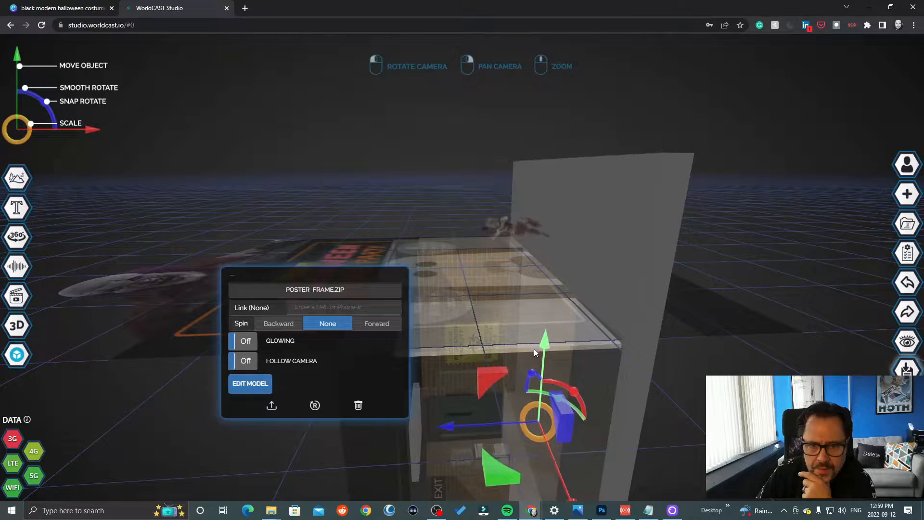
pyautogui.moveTo(700, 278); pyautogui.dragTo(475, 345)
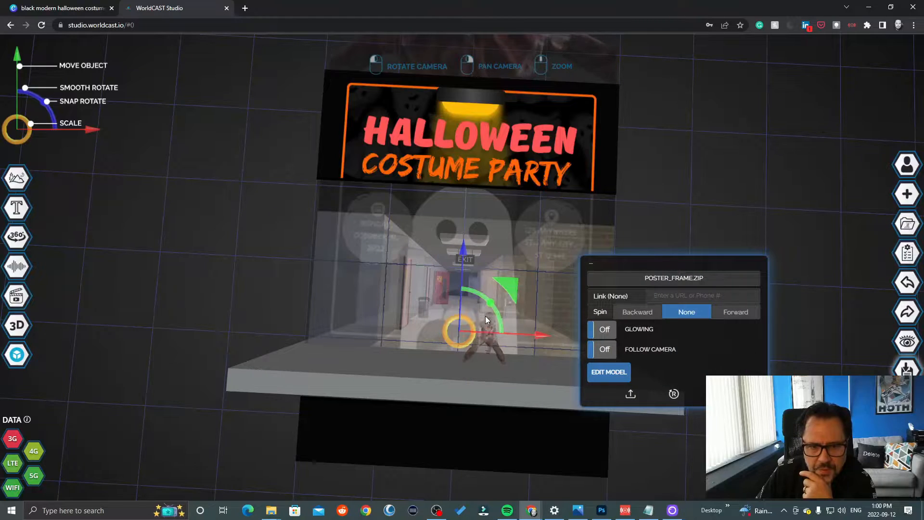
# - Select the zombie girl and nudge it slightly toward the hallway so it stands at the stage's back edge
pyautogui.click(477, 302)
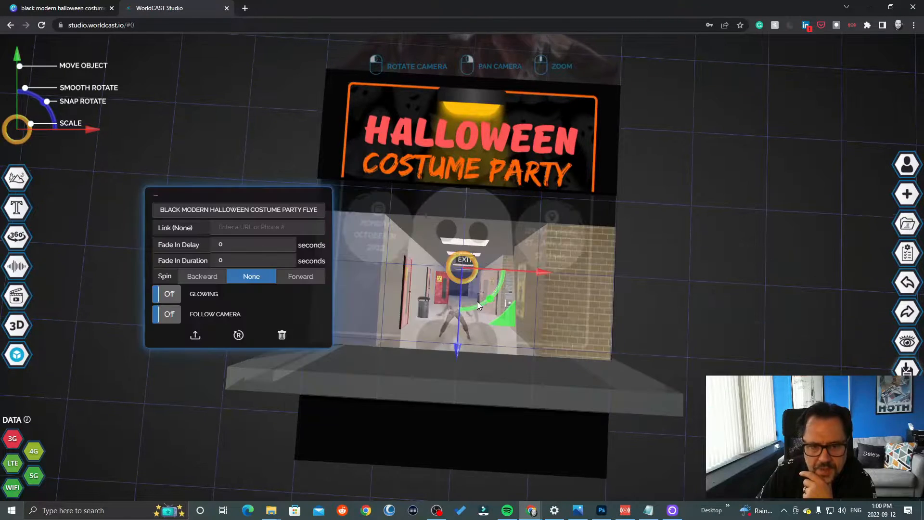
pyautogui.click(473, 300)
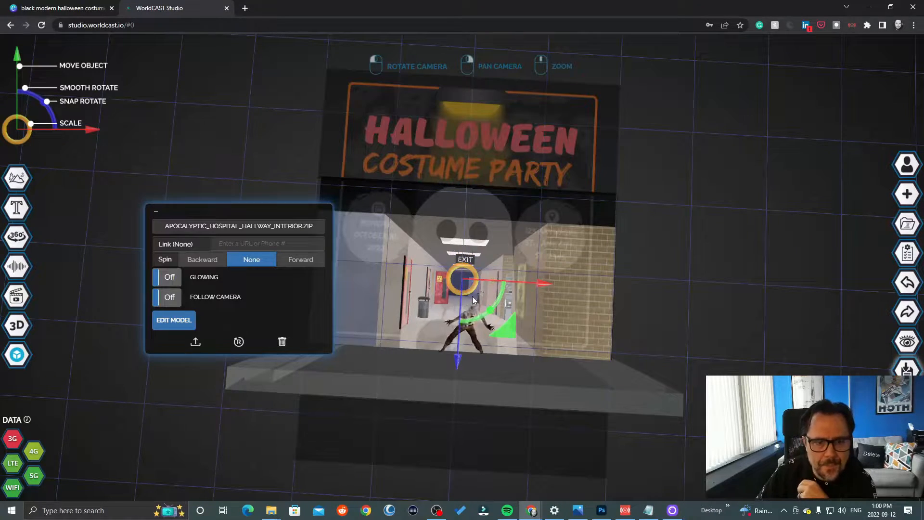
pyautogui.click(472, 296)
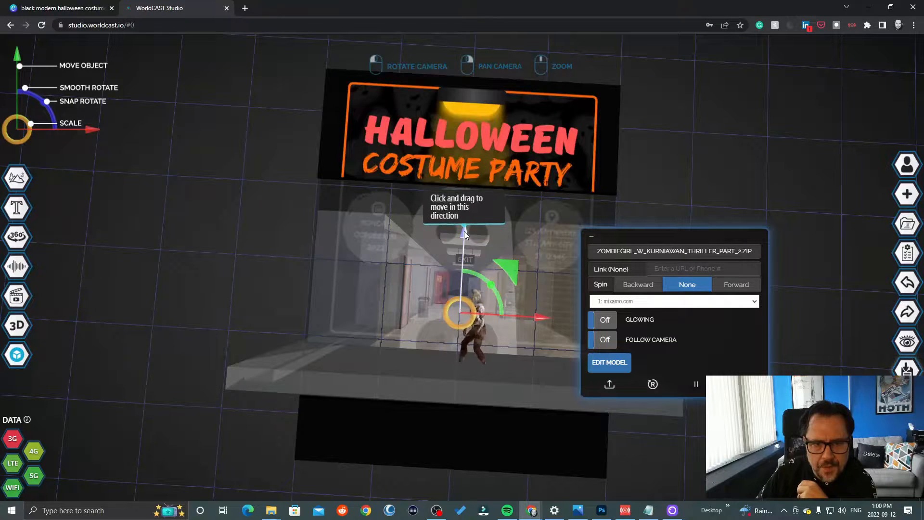
pyautogui.moveTo(464, 230); pyautogui.dragTo(466, 224)
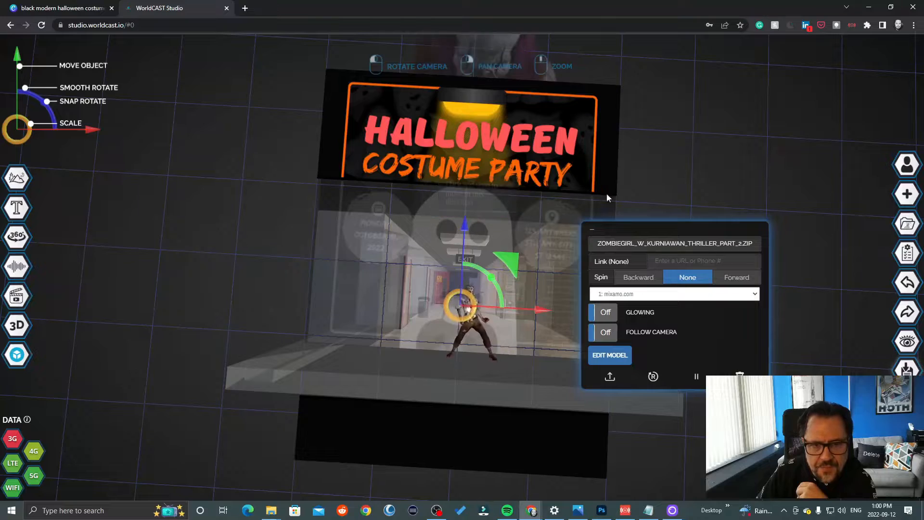
pyautogui.moveTo(607, 198); pyautogui.dragTo(725, 201)
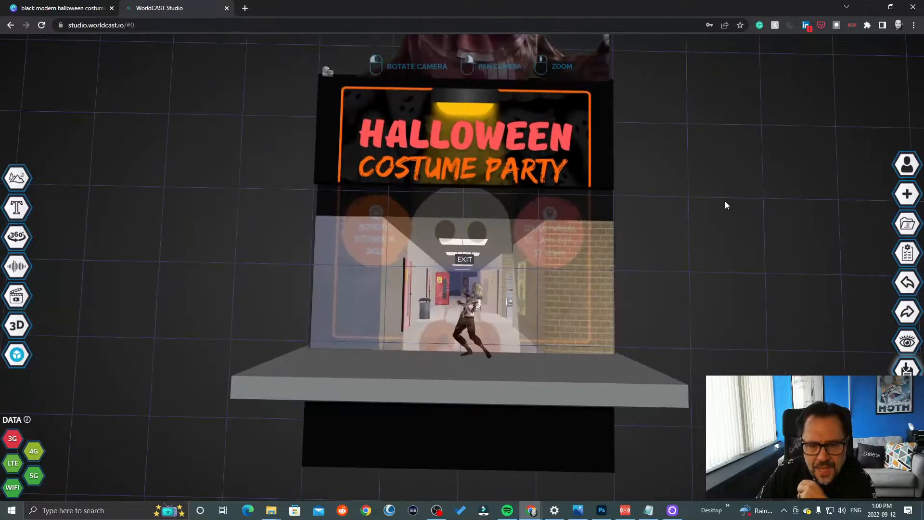
# - Shrink the poster frame stage slightly, nudge it against the hallway's lower edge and deselect it
pyautogui.click(597, 383)
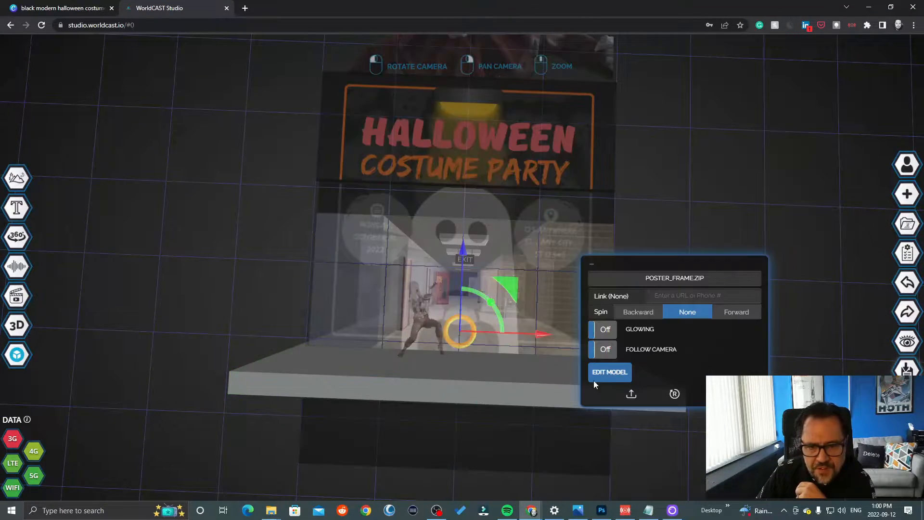
pyautogui.moveTo(476, 320); pyautogui.dragTo(472, 322)
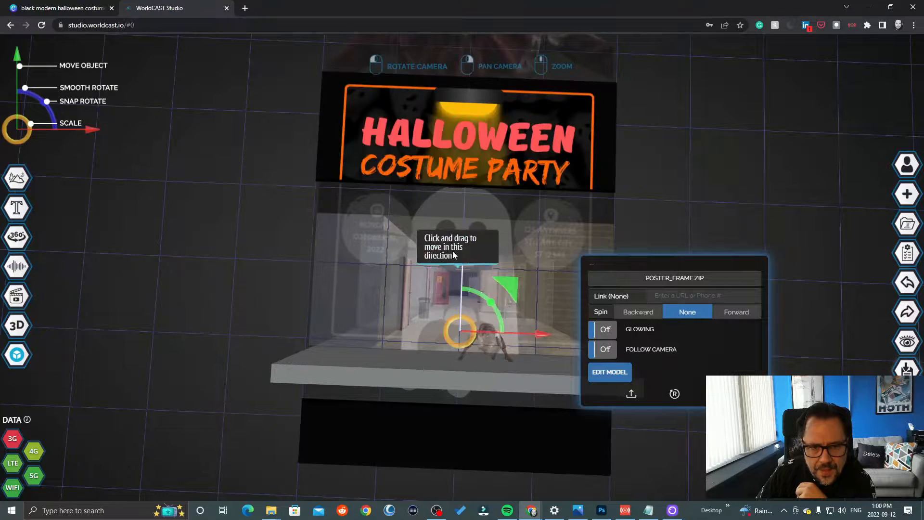
pyautogui.moveTo(457, 244); pyautogui.dragTo(467, 251)
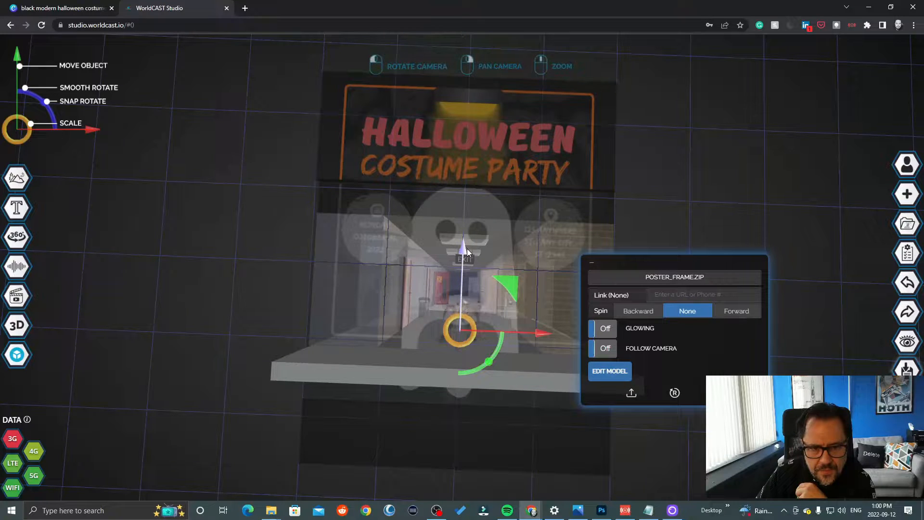
pyautogui.click(208, 258)
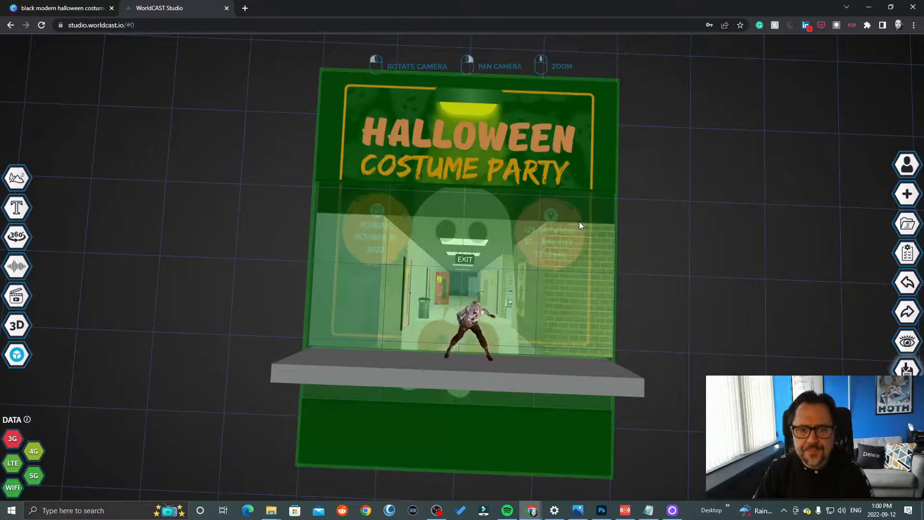
# - Turn on the glowing effect for the black modern Halloween costume party flyer image and deselect it
pyautogui.moveTo(745, 251); pyautogui.dragTo(762, 303)
pyautogui.moveTo(751, 311); pyautogui.dragTo(741, 320)
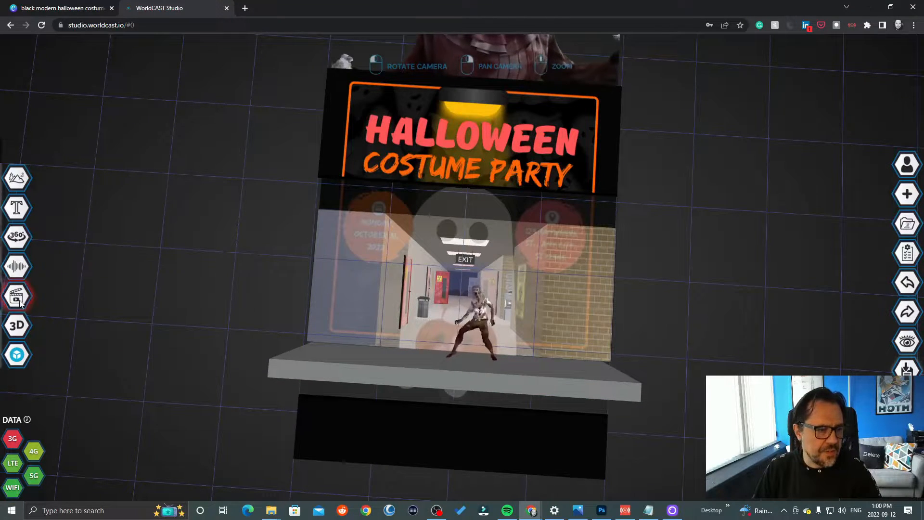
pyautogui.click(389, 156)
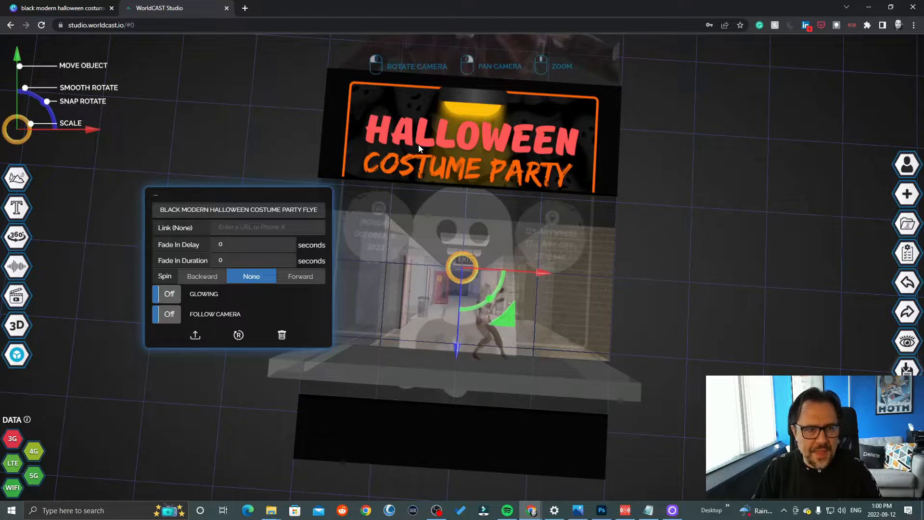
pyautogui.click(169, 292)
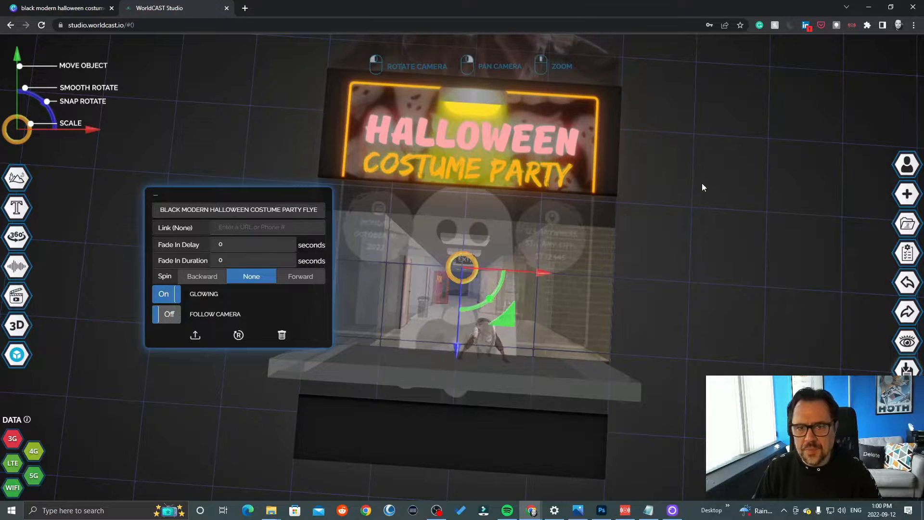
pyautogui.click(702, 184)
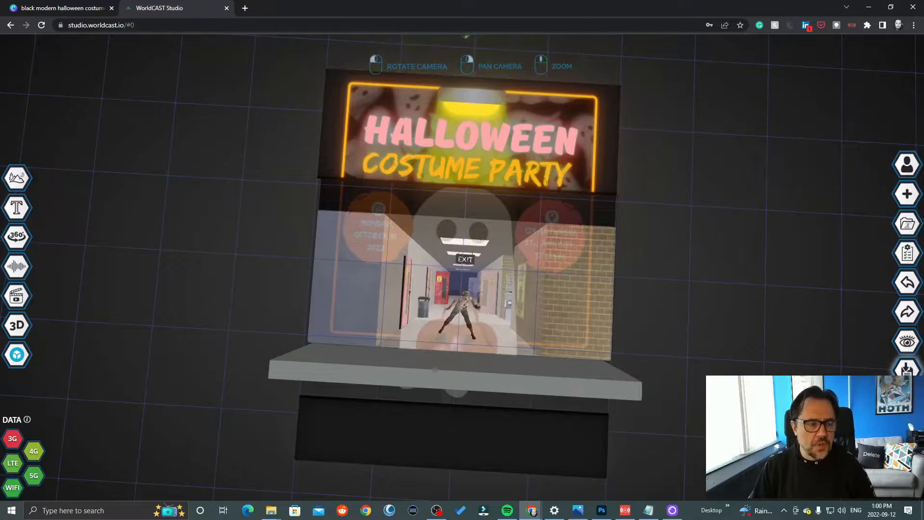
# - Start adding a new custom image to the scene and open the button editor to create it
pyautogui.moveTo(33, 221)
pyautogui.click(16, 179)
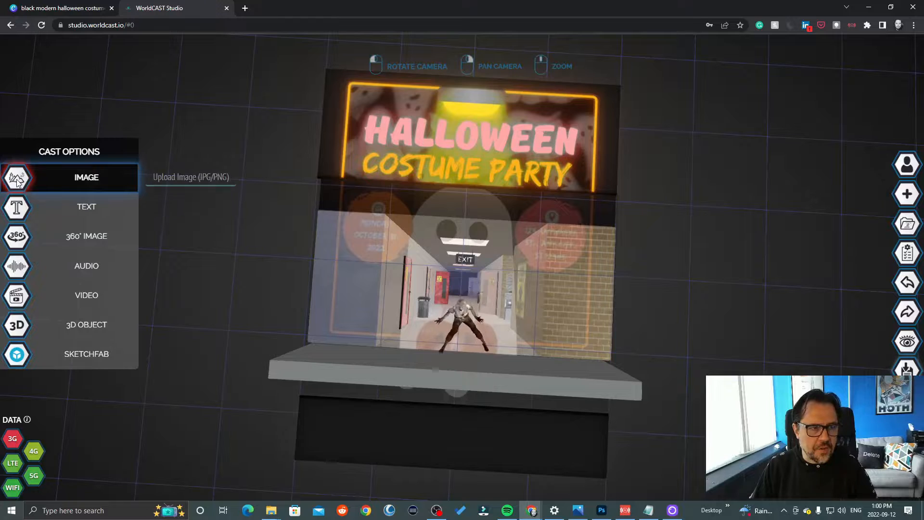
pyautogui.click(16, 178)
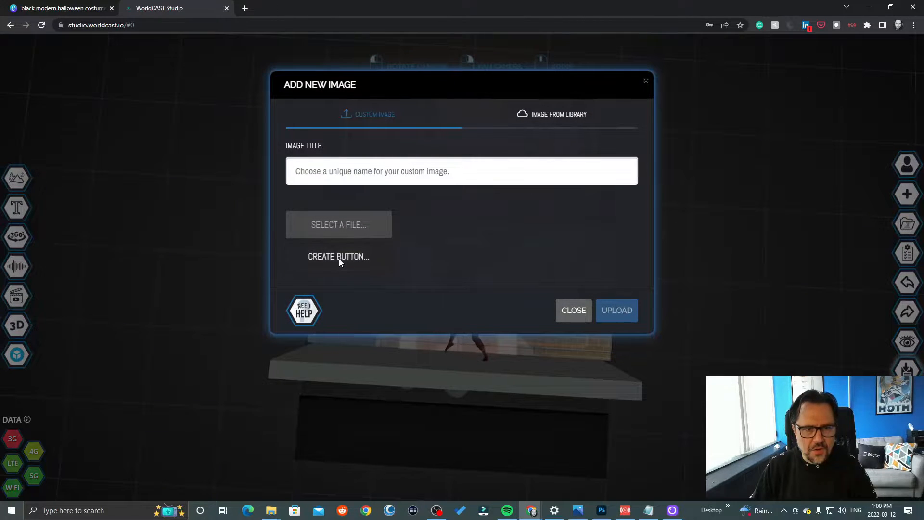
pyautogui.click(339, 258)
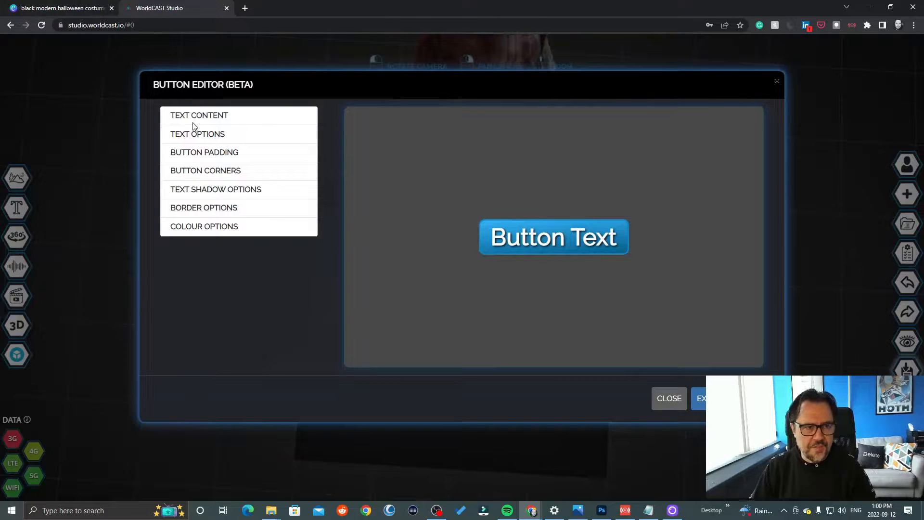
# - Replace the default button text with "TOUCH HERE TO RSVP"
pyautogui.click(208, 117)
pyautogui.moveTo(227, 149); pyautogui.dragTo(175, 128)
pyautogui.write('TOUCH RO')
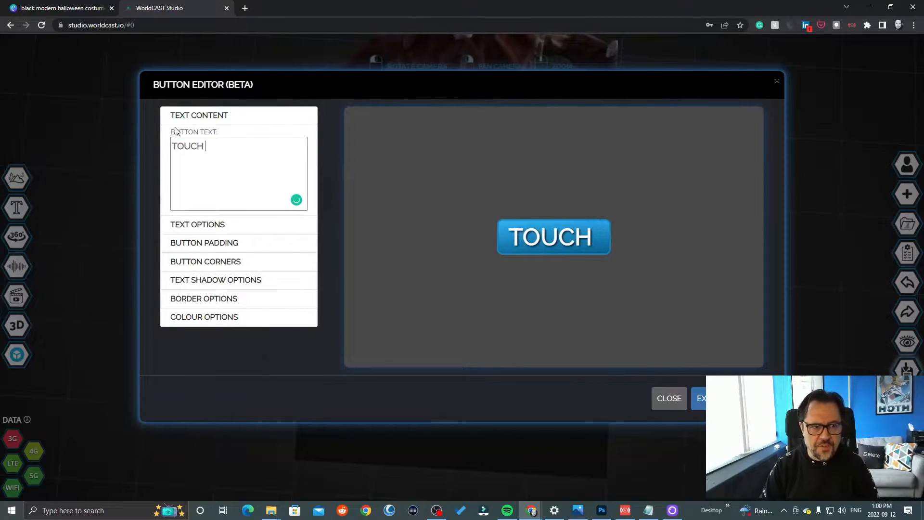
pyautogui.press('BackSpace')
pyautogui.press('BackSpace')
pyautogui.press('BackSpace')
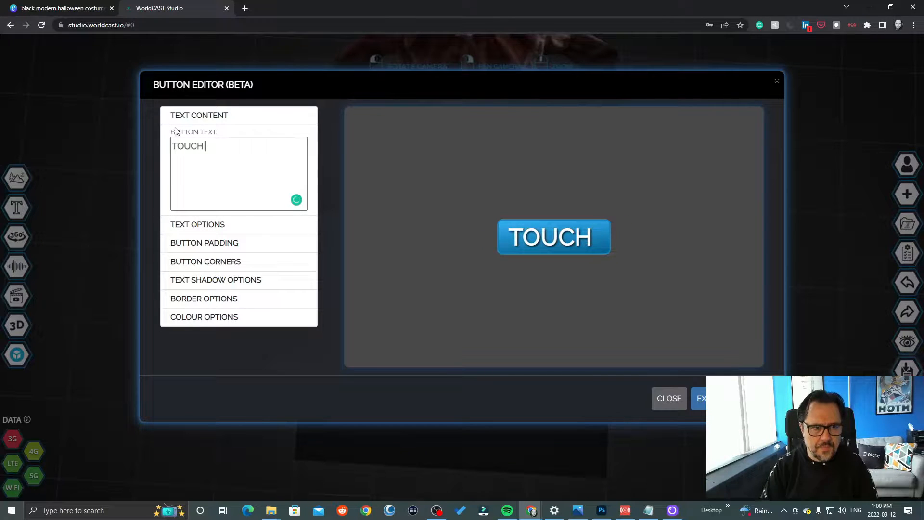
pyautogui.write('TO')
pyautogui.press('BackSpace')
pyautogui.press('BackSpace')
pyautogui.press('BackSpace')
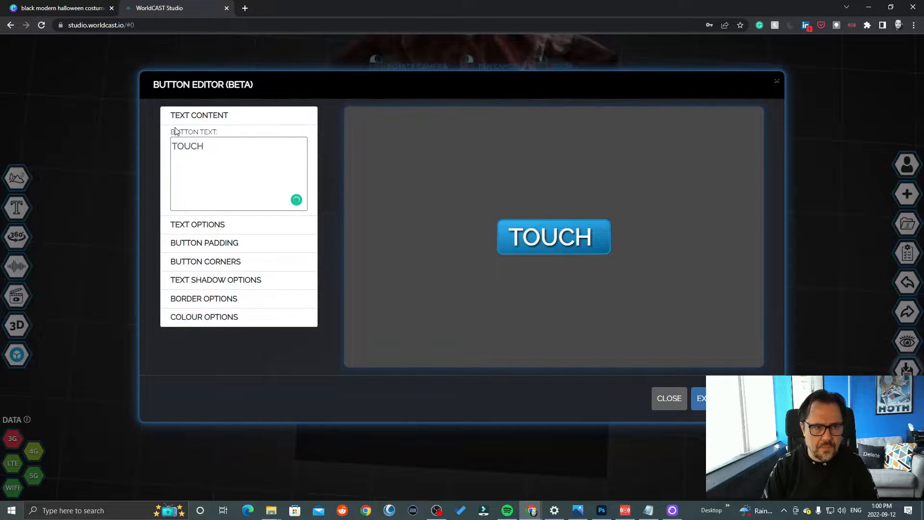
pyautogui.write('HERE TO ')
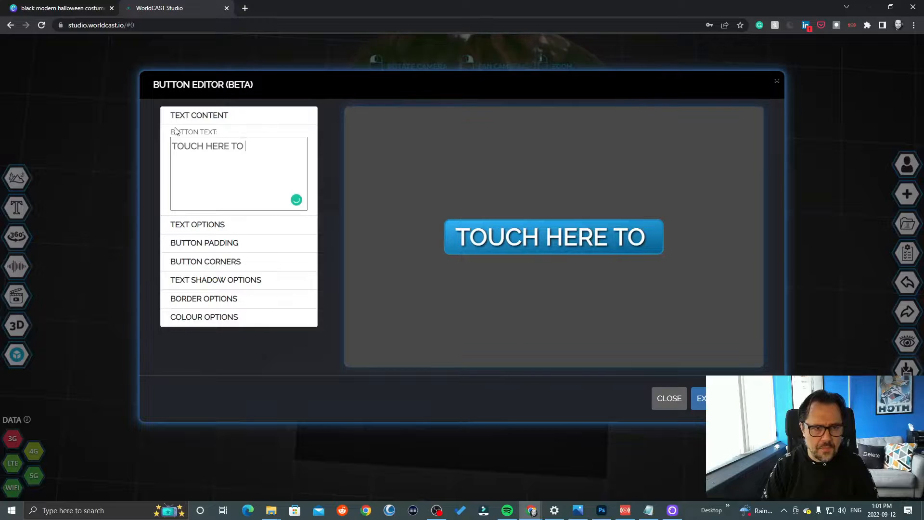
pyautogui.write('RSVP')
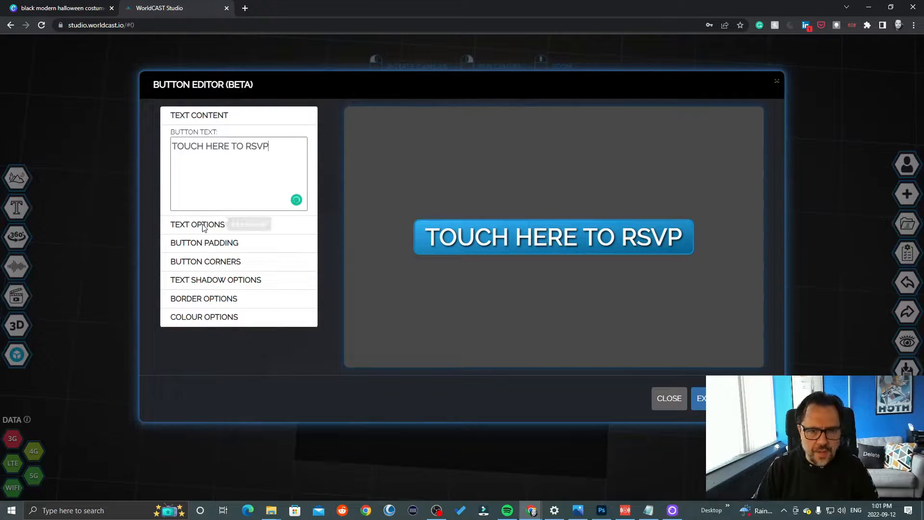
# - Set the button's top gradient colour to orange #fa9b33ff
pyautogui.click(216, 316)
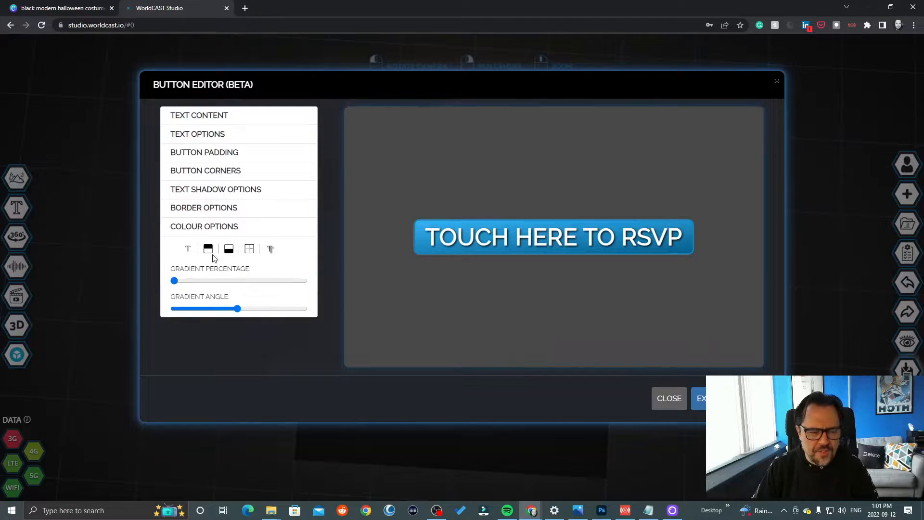
pyautogui.click(210, 250)
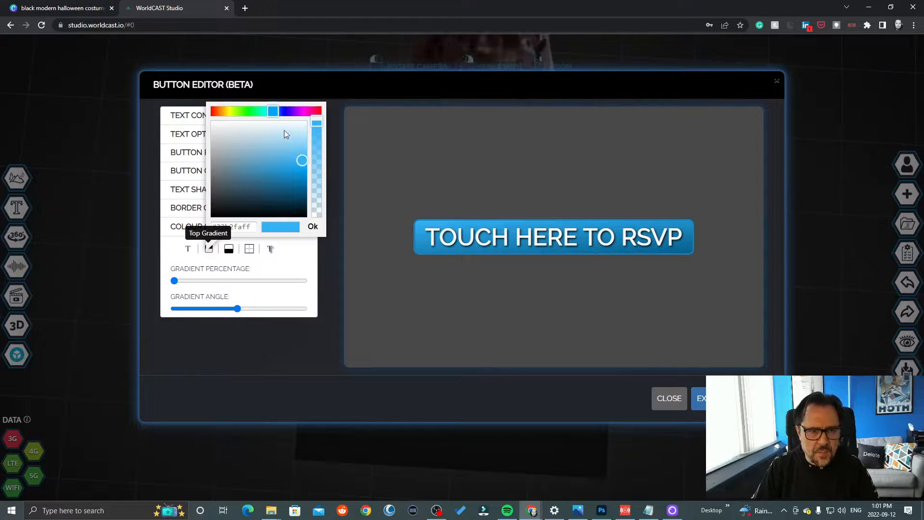
pyautogui.click(230, 111)
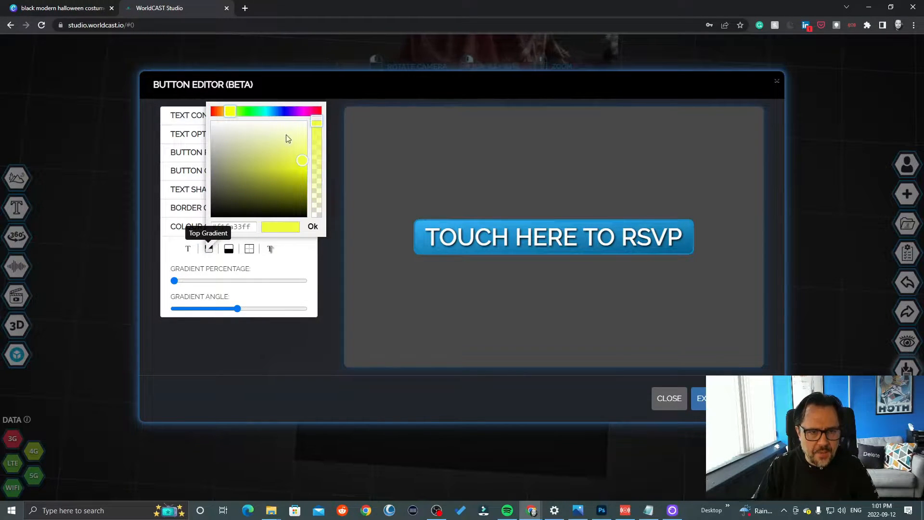
pyautogui.click(294, 111)
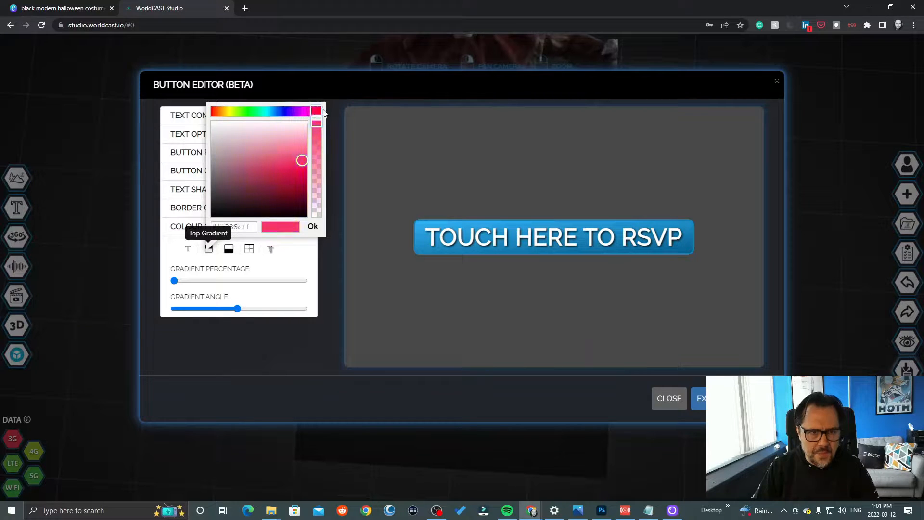
pyautogui.moveTo(312, 111); pyautogui.dragTo(238, 113)
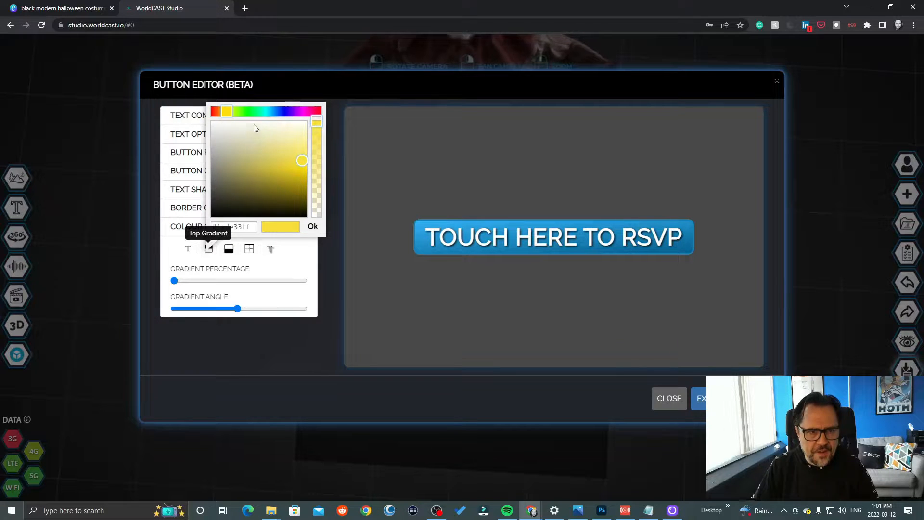
pyautogui.moveTo(229, 111); pyautogui.dragTo(220, 112)
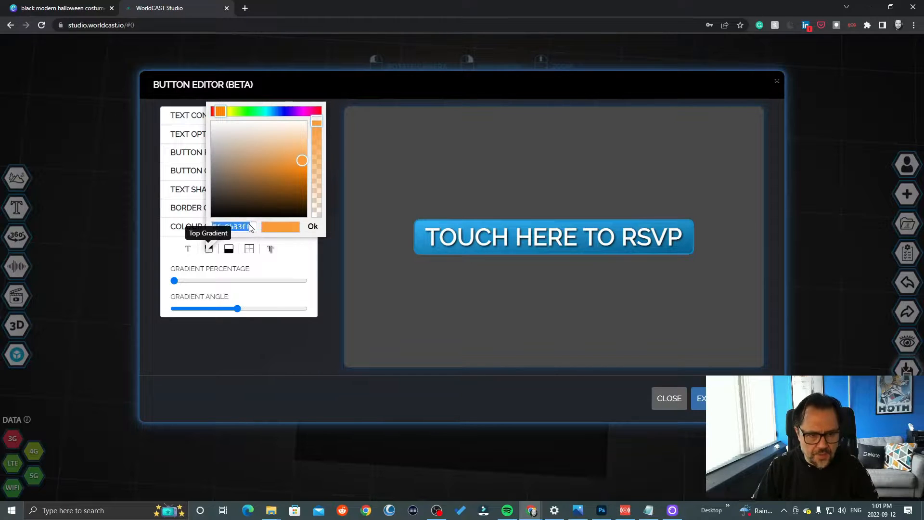
pyautogui.click(313, 227)
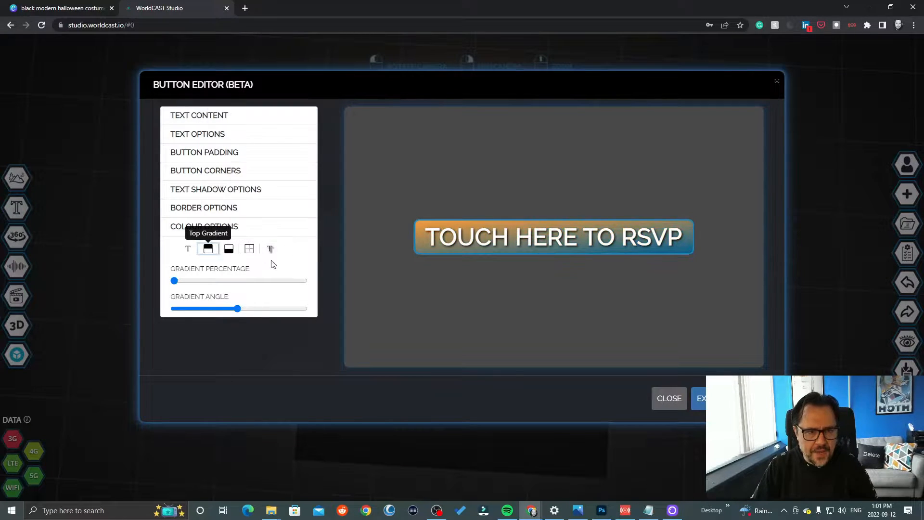
# - Apply the same orange to the button's bottom gradient and shift it to red-orange #fd5023ff
pyautogui.click(229, 249)
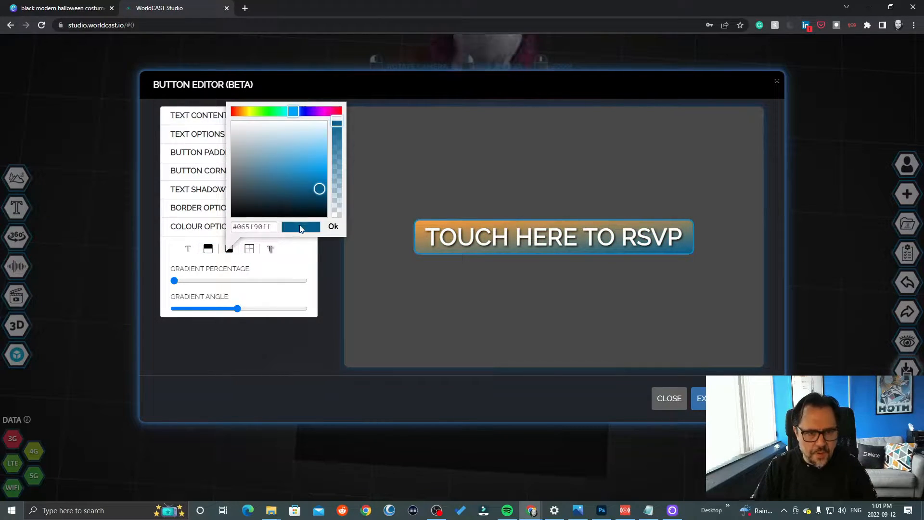
pyautogui.tripleClick(267, 227)
pyautogui.write('#fa9b33ff')
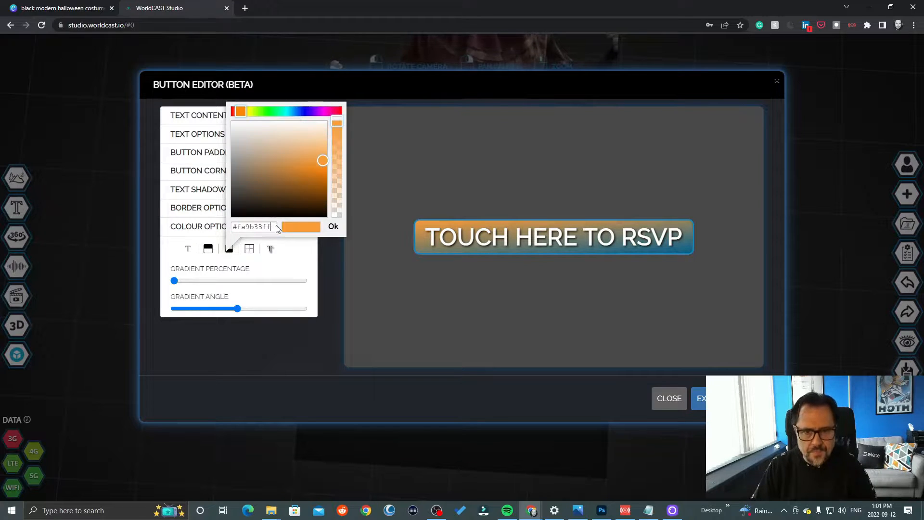
pyautogui.click(334, 226)
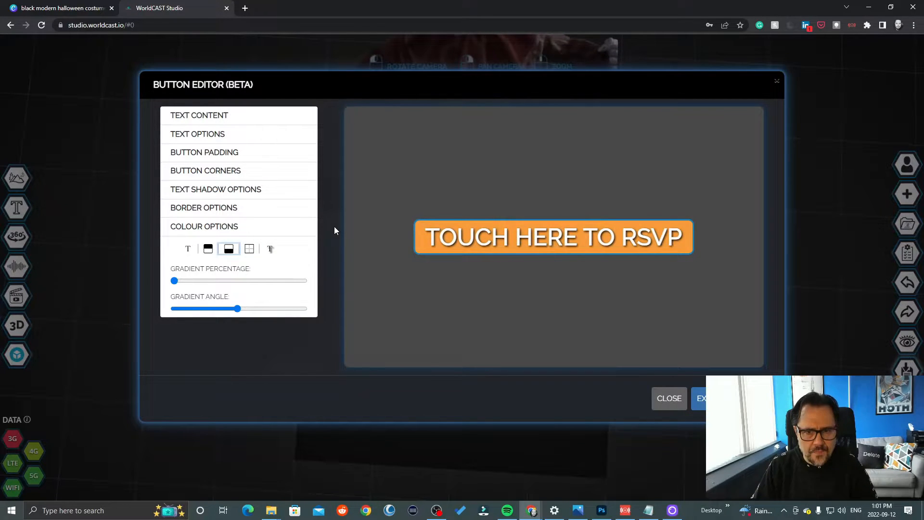
pyautogui.click(229, 249)
pyautogui.moveTo(240, 112); pyautogui.dragTo(236, 116)
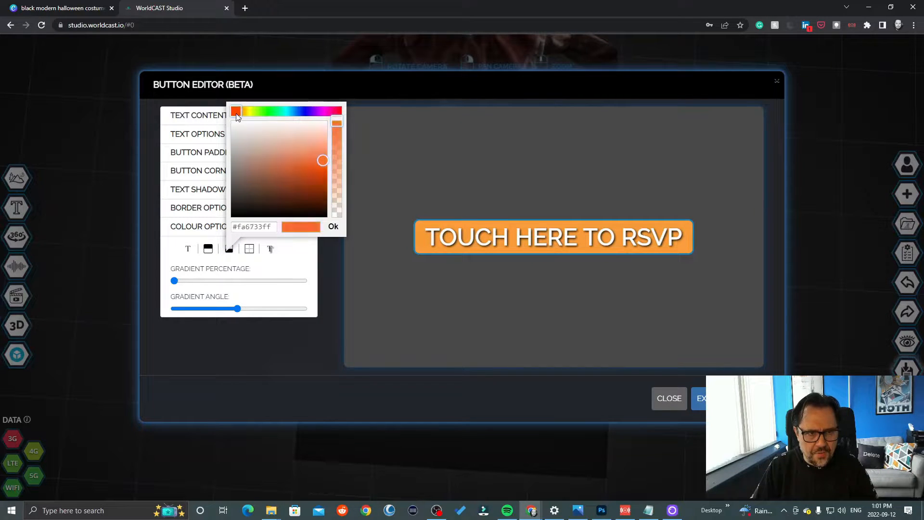
pyautogui.click(333, 227)
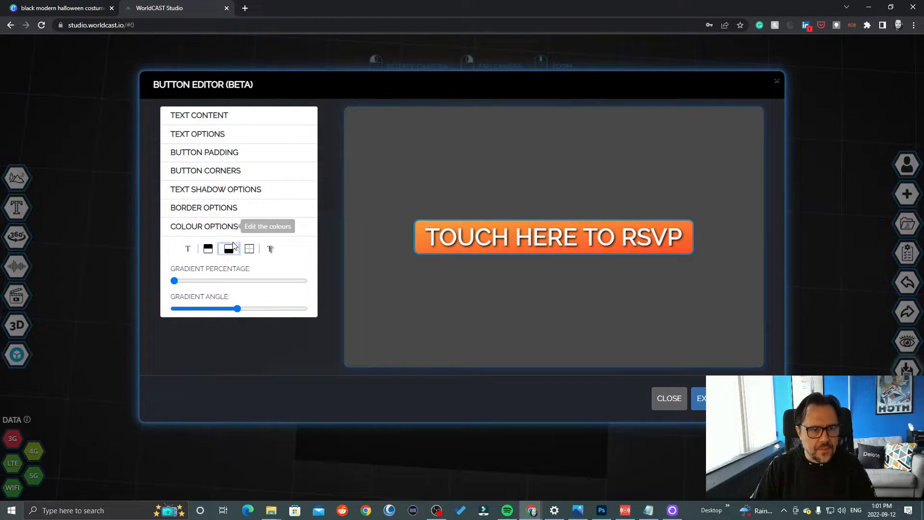
# - Set the button's border colour to red #db0000ff and make the solid border thicker
pyautogui.click(248, 250)
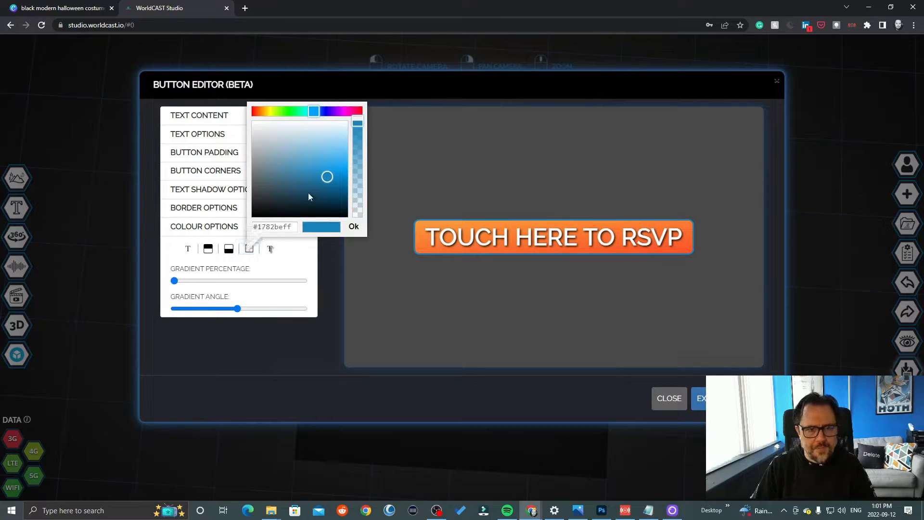
pyautogui.click(252, 111)
pyautogui.moveTo(309, 154); pyautogui.dragTo(376, 179)
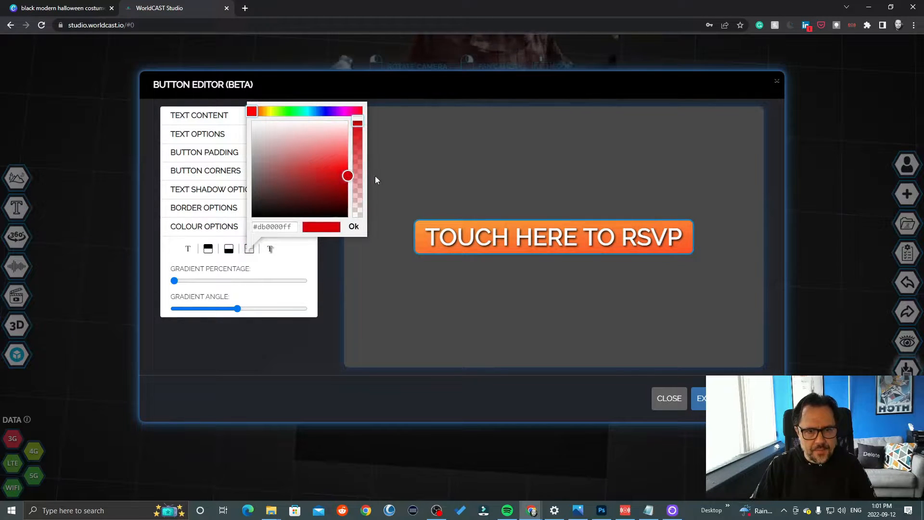
pyautogui.click(353, 226)
pyautogui.click(234, 209)
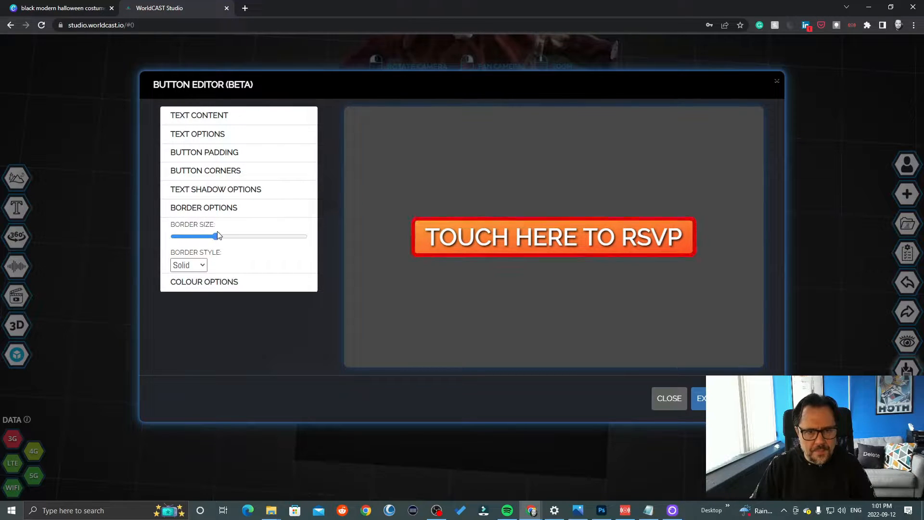
# - Set the button's text colour to black #000000ff
pyautogui.click(206, 282)
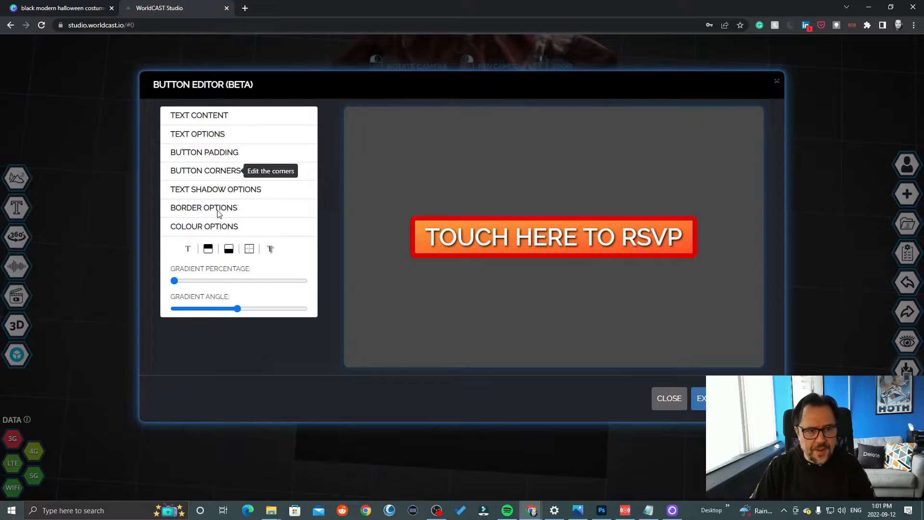
pyautogui.click(187, 249)
pyautogui.moveTo(235, 183); pyautogui.dragTo(293, 221)
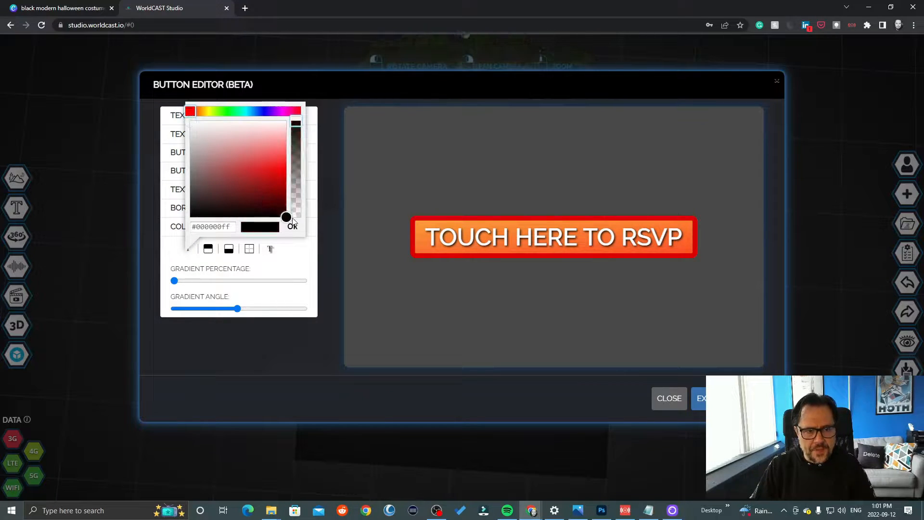
pyautogui.click(292, 227)
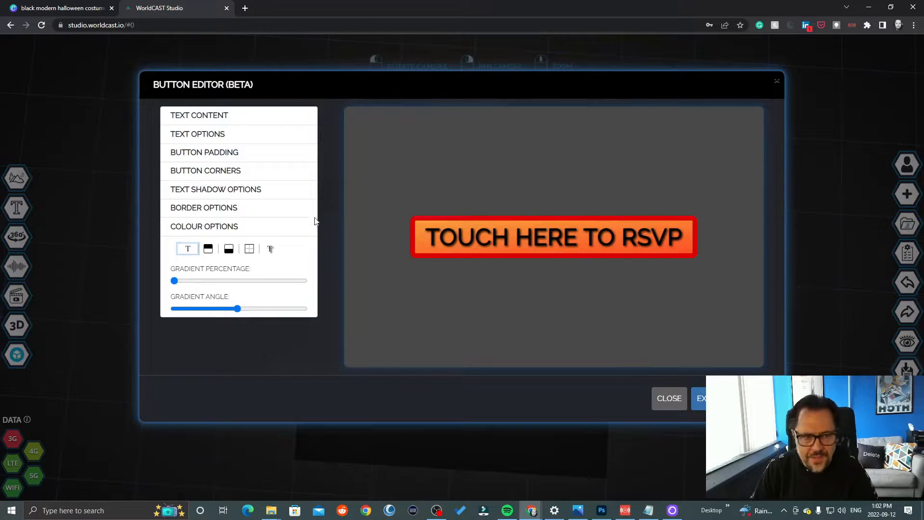
# - Square off the button's top-right and bottom-left corners, round the top-left and bottom-right ones more, and export the button
pyautogui.click(184, 171)
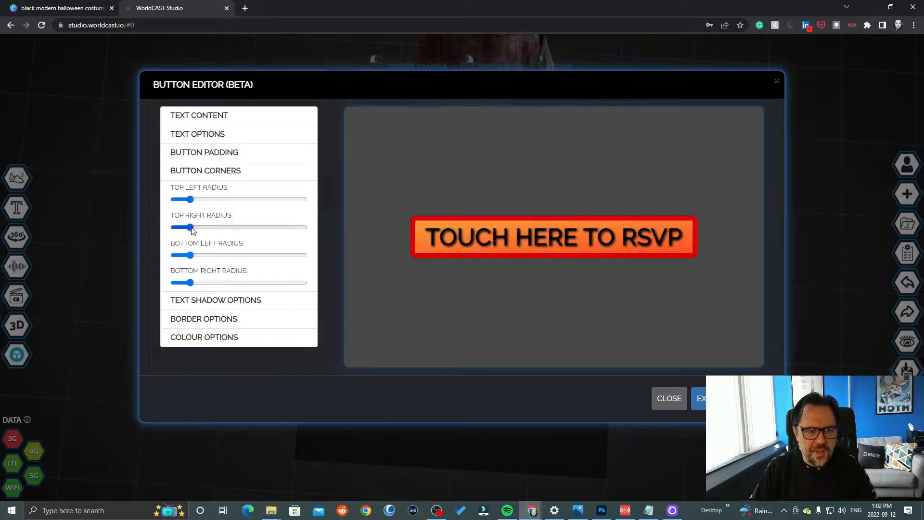
pyautogui.moveTo(190, 227); pyautogui.dragTo(174, 227)
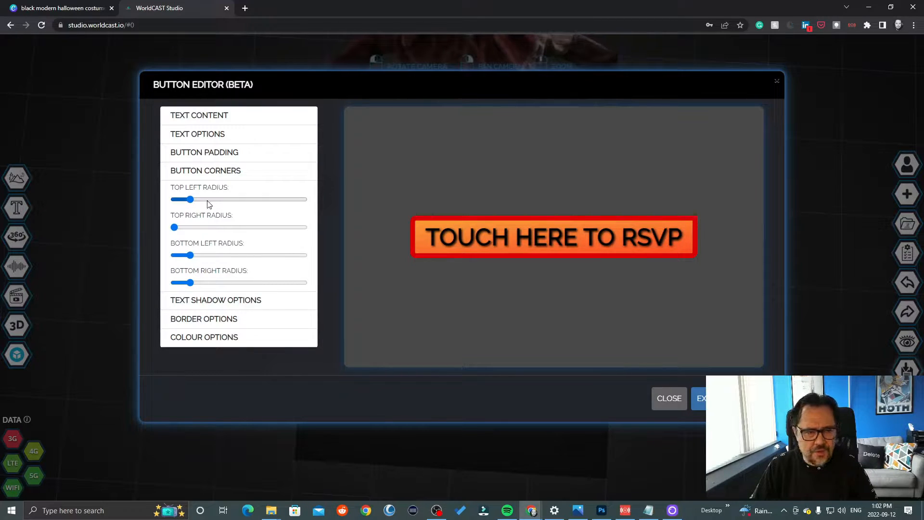
pyautogui.moveTo(210, 202); pyautogui.dragTo(221, 205)
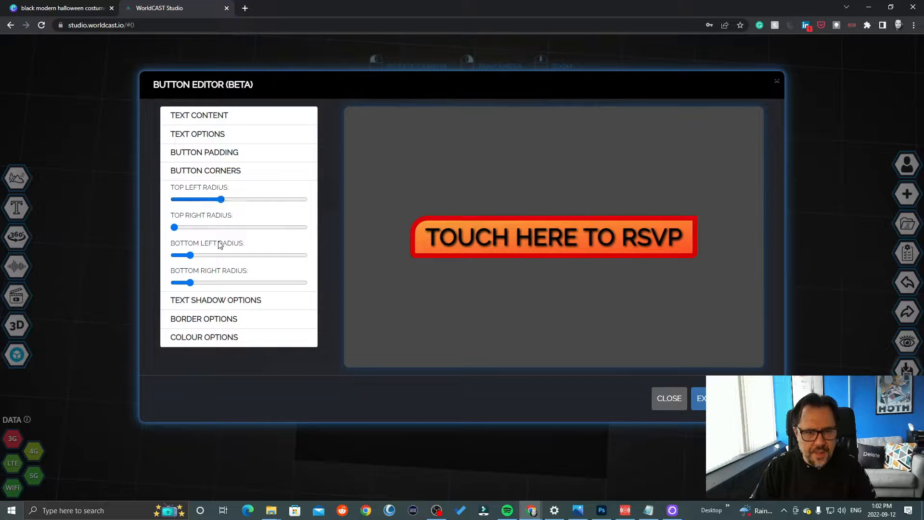
pyautogui.moveTo(190, 256); pyautogui.dragTo(151, 255)
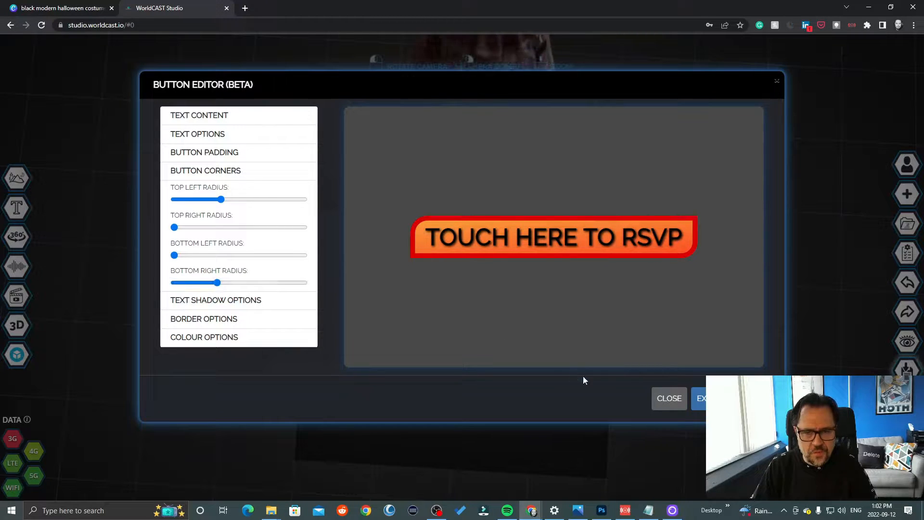
pyautogui.click(730, 399)
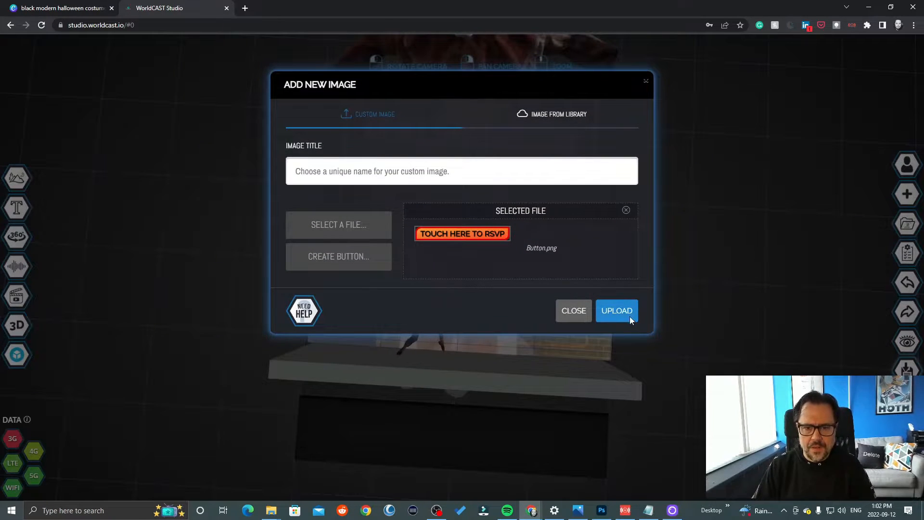
# - Upload the RSVP button image, enlarge it to span much of the hallway opening, and make it glow
pyautogui.click(625, 313)
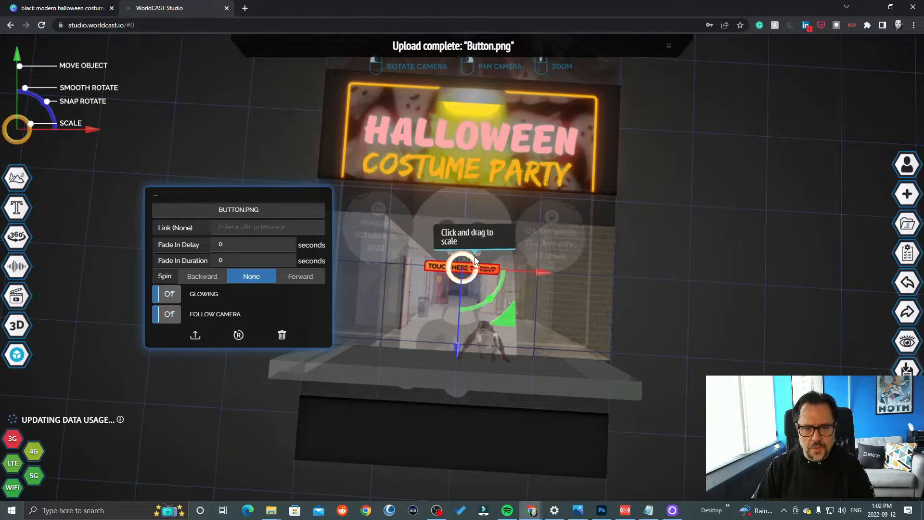
pyautogui.moveTo(472, 259); pyautogui.dragTo(481, 257)
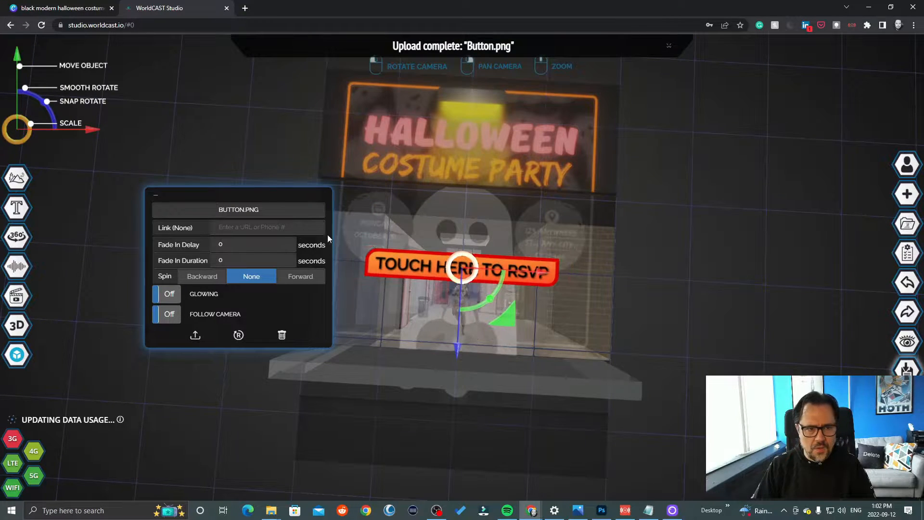
pyautogui.click(169, 293)
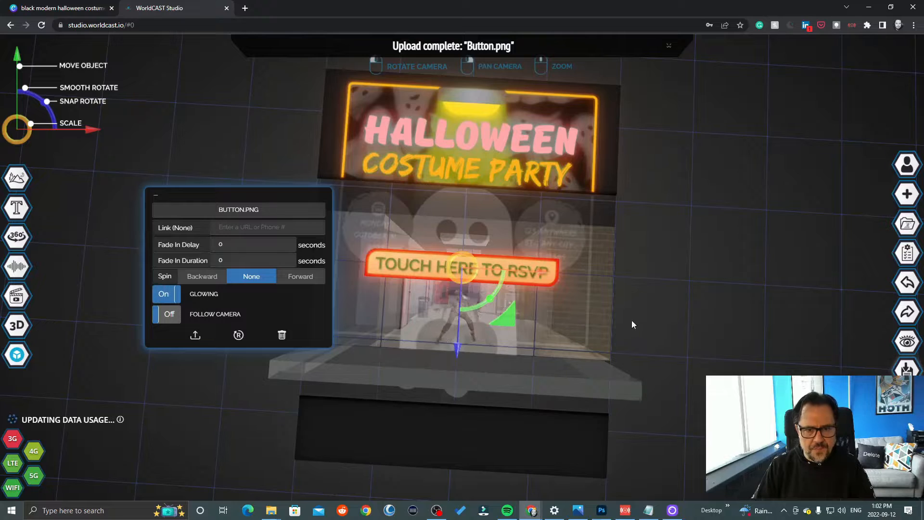
# - Raise the RSVP button and move it down to the front edge of the stage
pyautogui.moveTo(631, 320); pyautogui.dragTo(660, 311)
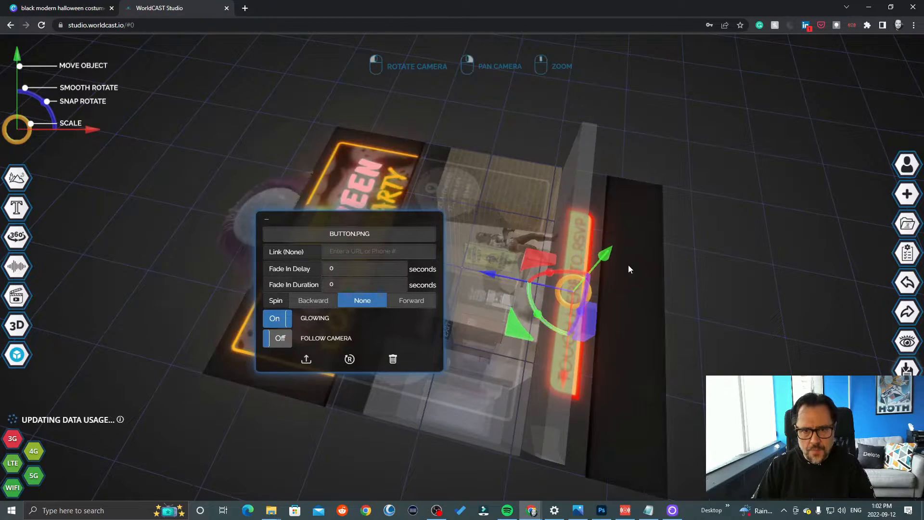
pyautogui.moveTo(609, 252); pyautogui.dragTo(686, 180)
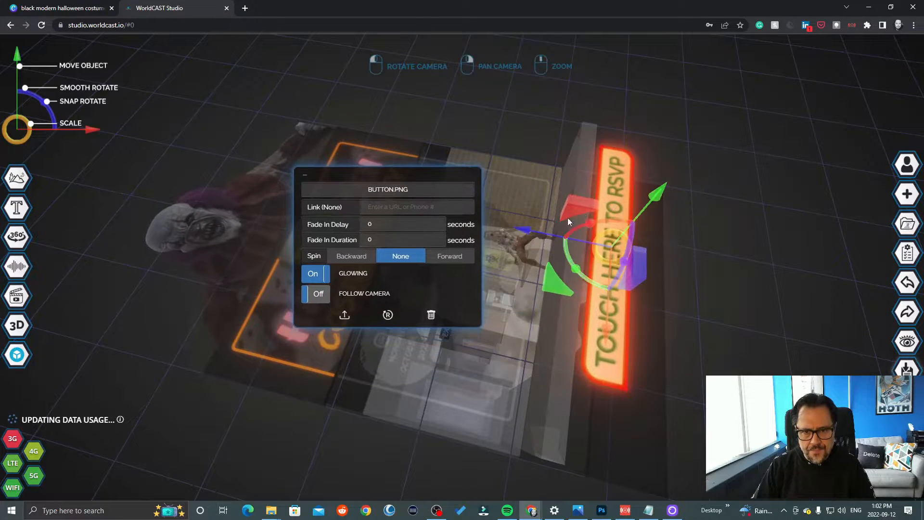
pyautogui.moveTo(518, 225); pyautogui.dragTo(490, 219)
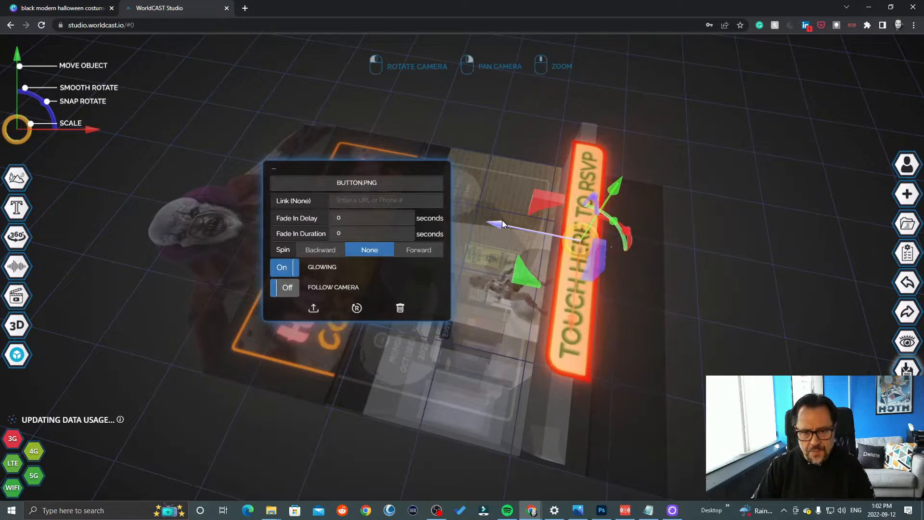
pyautogui.moveTo(795, 273); pyautogui.dragTo(702, 176)
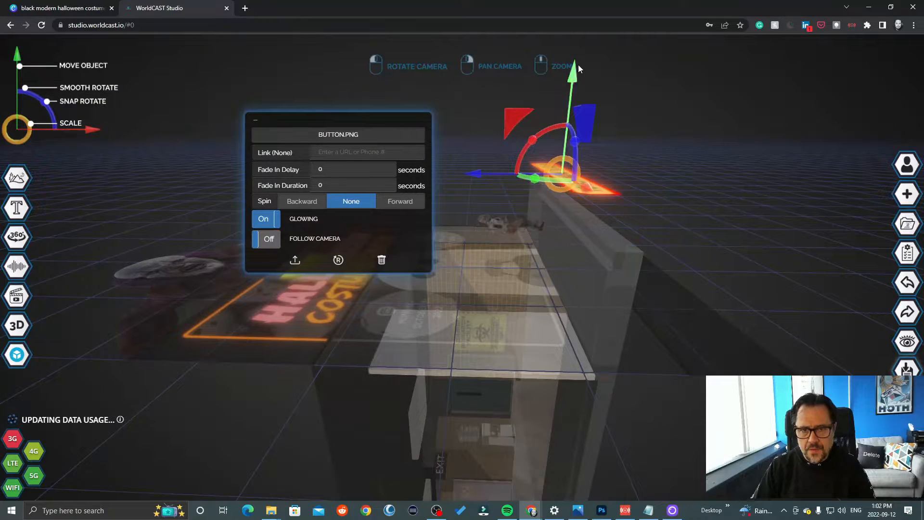
pyautogui.moveTo(579, 67); pyautogui.dragTo(490, 128)
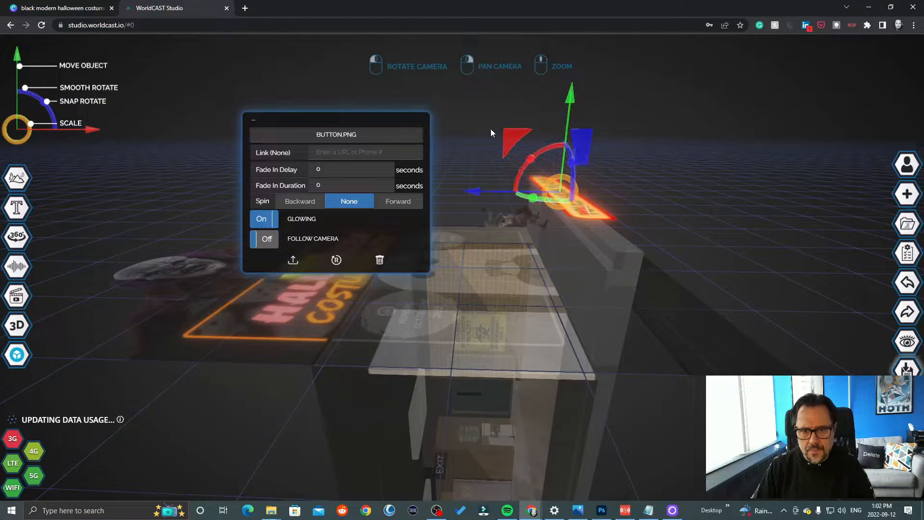
pyautogui.moveTo(473, 191); pyautogui.dragTo(482, 192)
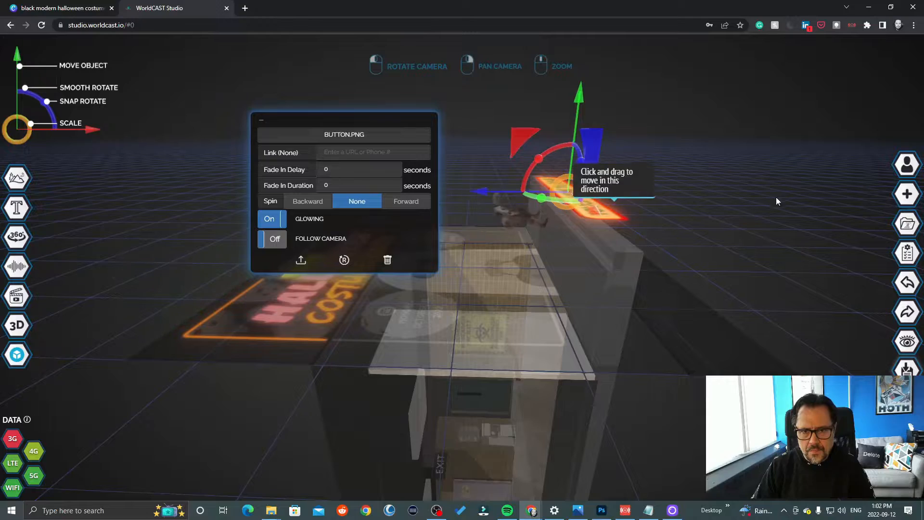
pyautogui.moveTo(779, 195); pyautogui.dragTo(675, 362)
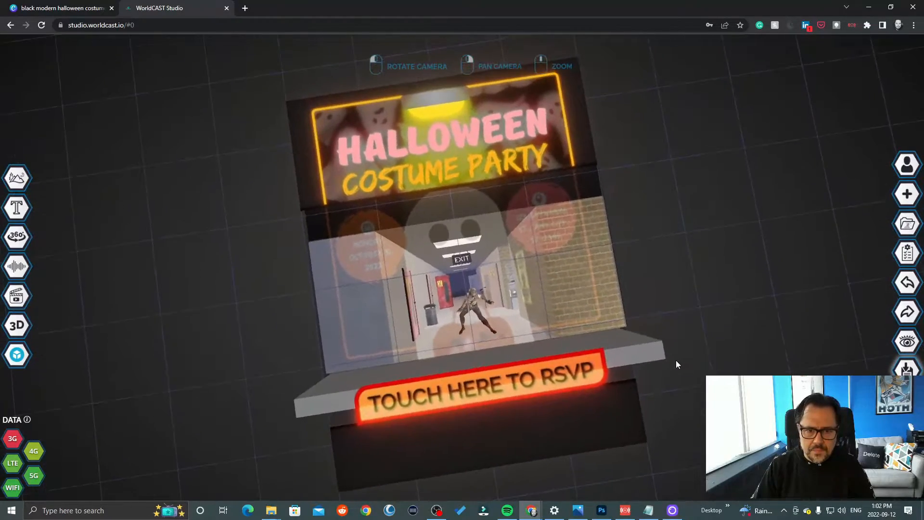
pyautogui.moveTo(581, 311); pyautogui.dragTo(656, 375)
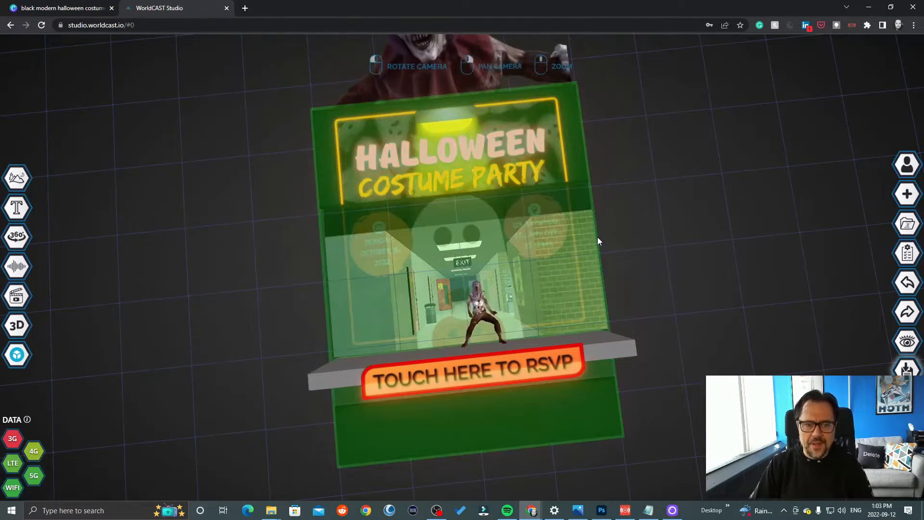
# - Select the dancing zombie model in the hallway, enlarge it and reposition it so it stands on the stage
pyautogui.click(465, 276)
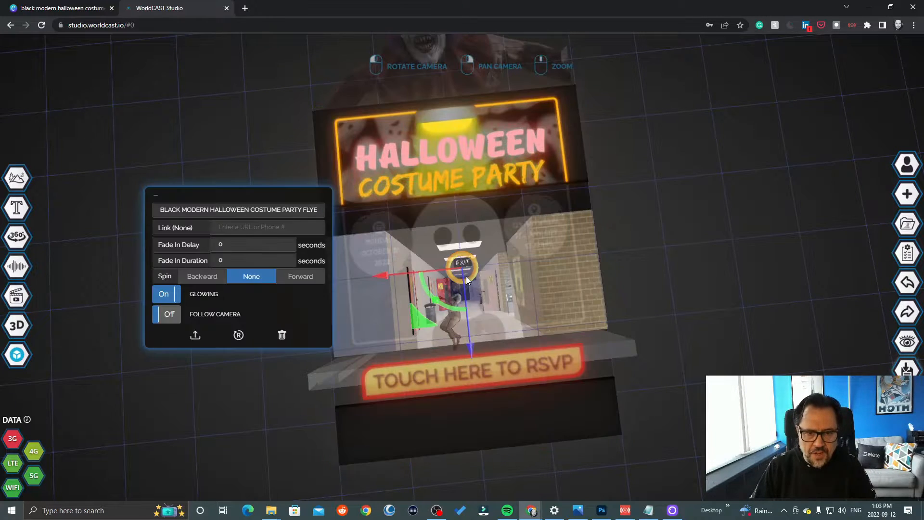
pyautogui.click(466, 278)
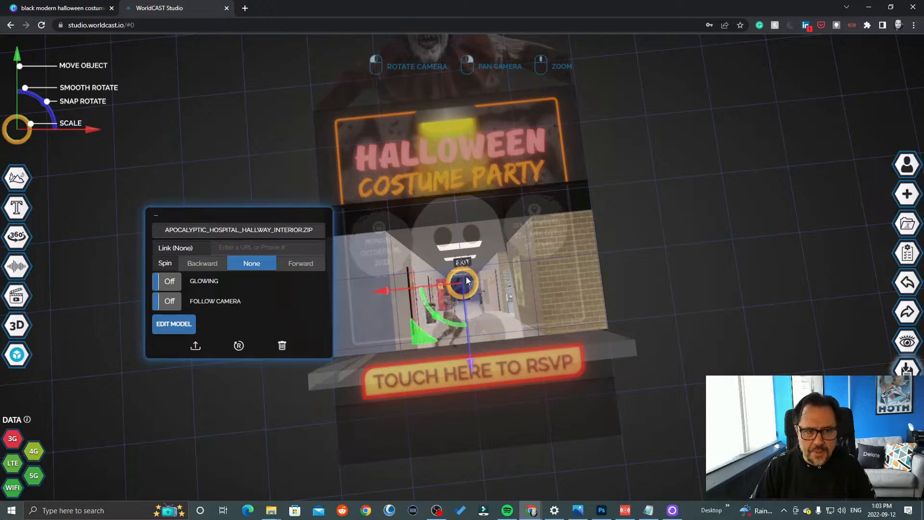
pyautogui.click(471, 287)
pyautogui.moveTo(476, 295); pyautogui.dragTo(505, 260)
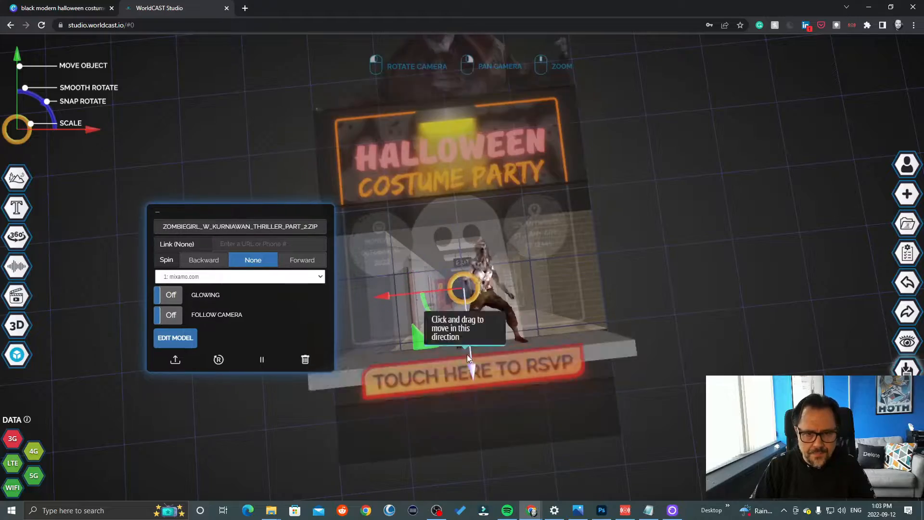
pyautogui.moveTo(467, 355); pyautogui.dragTo(481, 308)
pyautogui.click(588, 270)
pyautogui.scroll(-5, 588, 270)
pyautogui.click(463, 289)
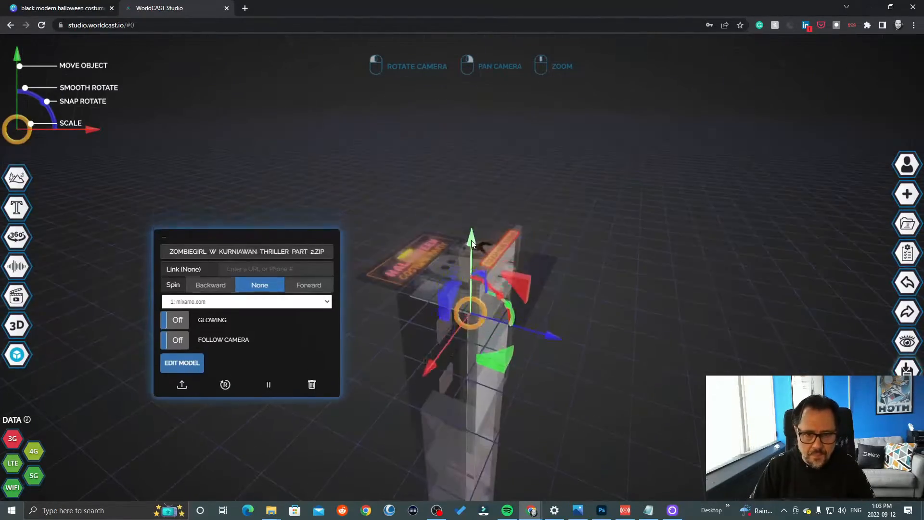
pyautogui.moveTo(588, 308); pyautogui.dragTo(597, 193)
pyautogui.moveTo(594, 411); pyautogui.dragTo(581, 411)
pyautogui.moveTo(596, 203); pyautogui.dragTo(694, 157)
pyautogui.click(694, 158)
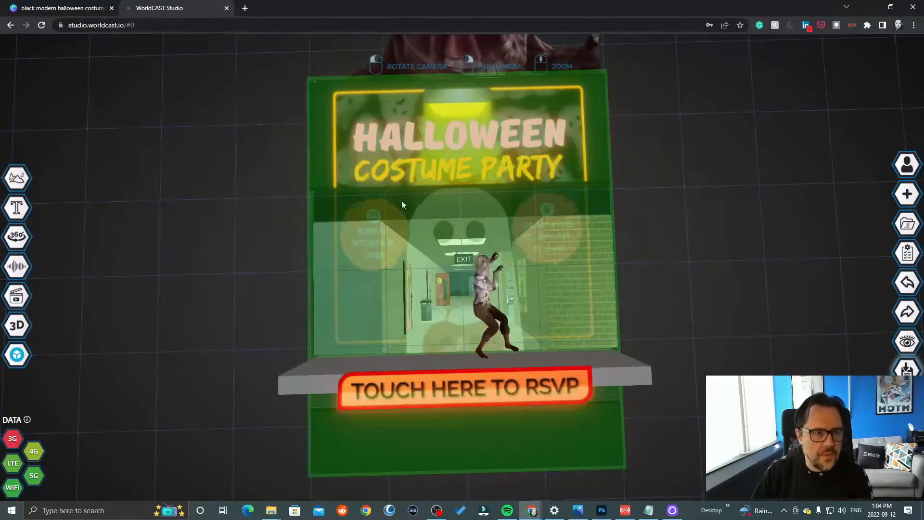
pyautogui.moveTo(45, 291)
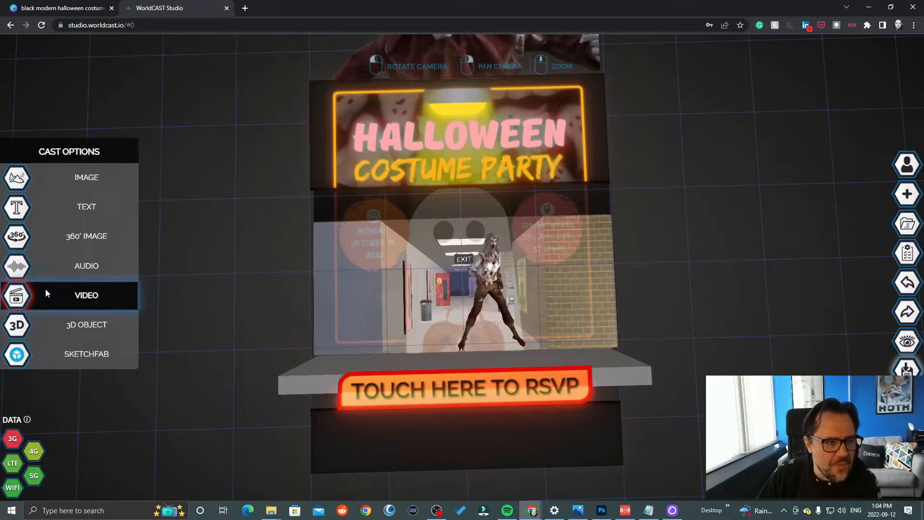
pyautogui.click(17, 217)
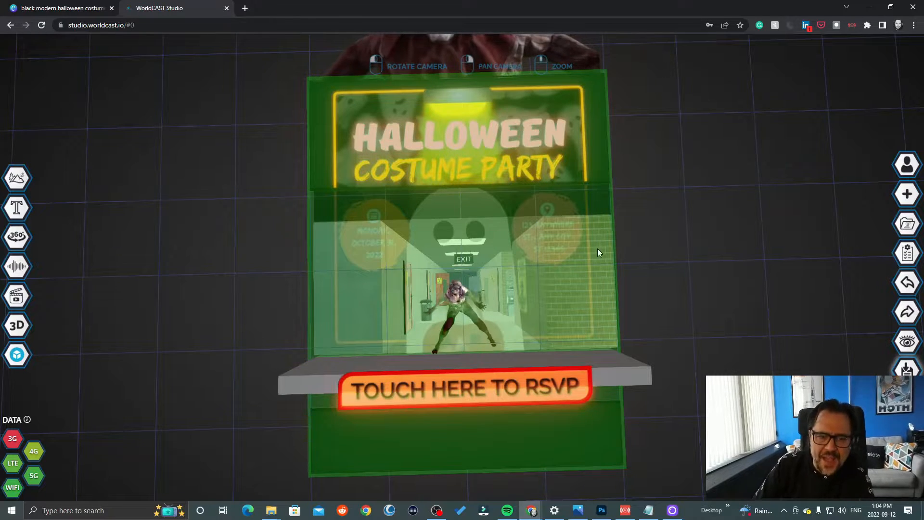
# - Save and publish the Halloween Special cast with the free Creator package
pyautogui.click(908, 371)
pyautogui.click(602, 167)
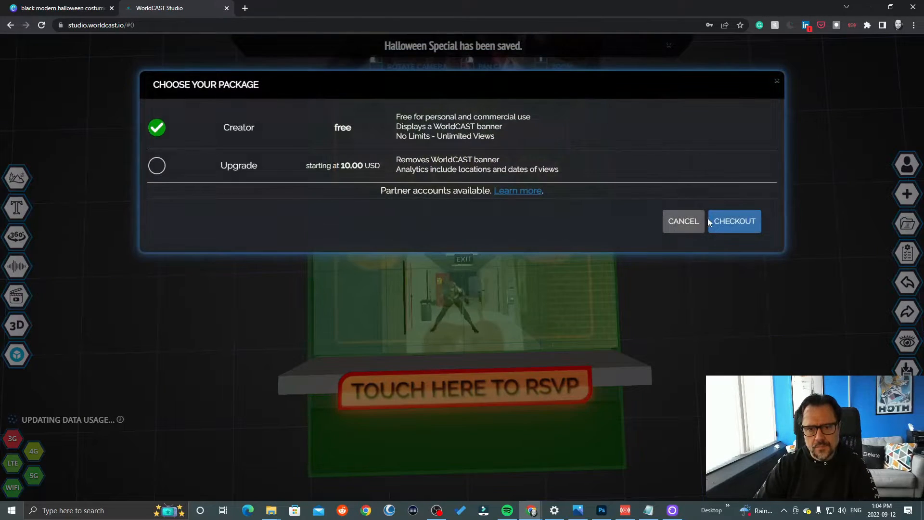
pyautogui.click(734, 222)
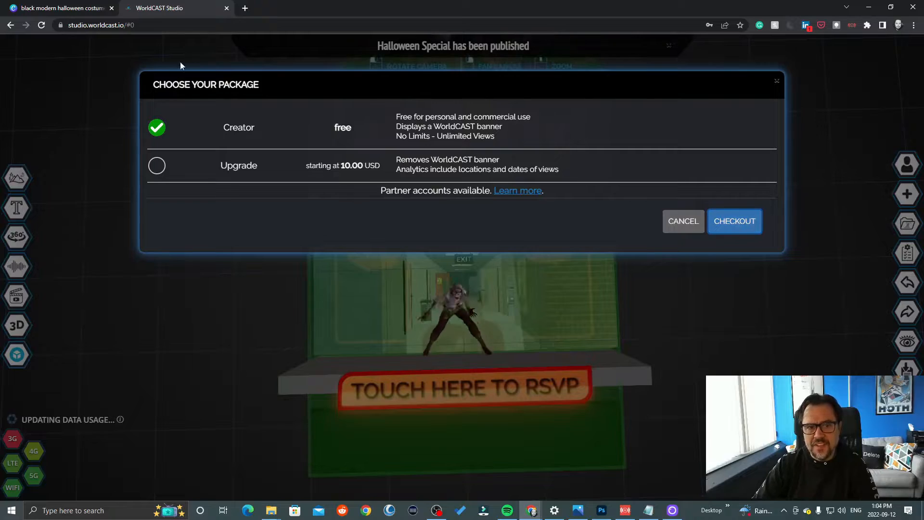
pyautogui.click(743, 219)
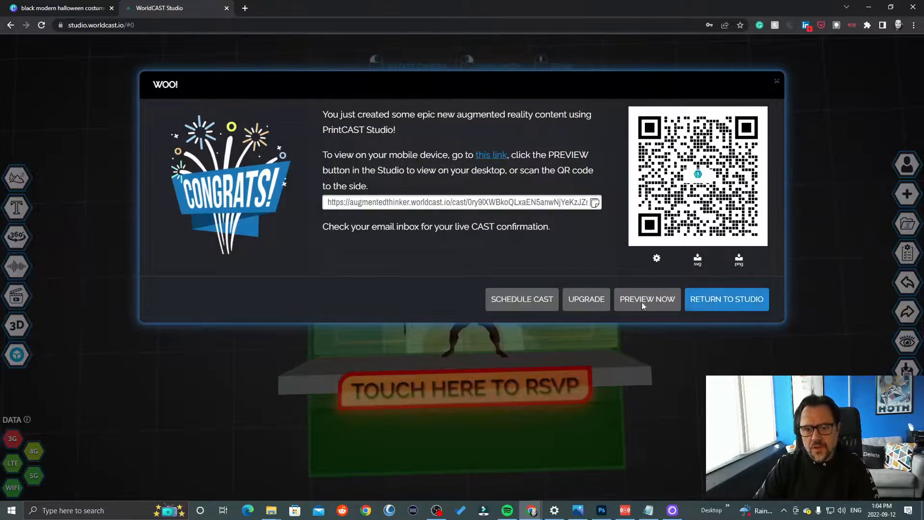
# - Preview the published flyer beside its camera view
pyautogui.click(648, 300)
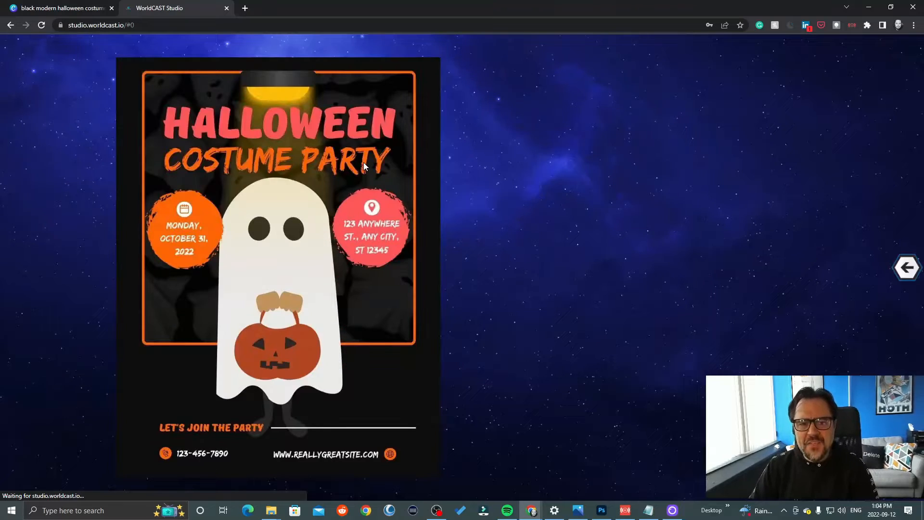
pyautogui.rightClick(349, 173)
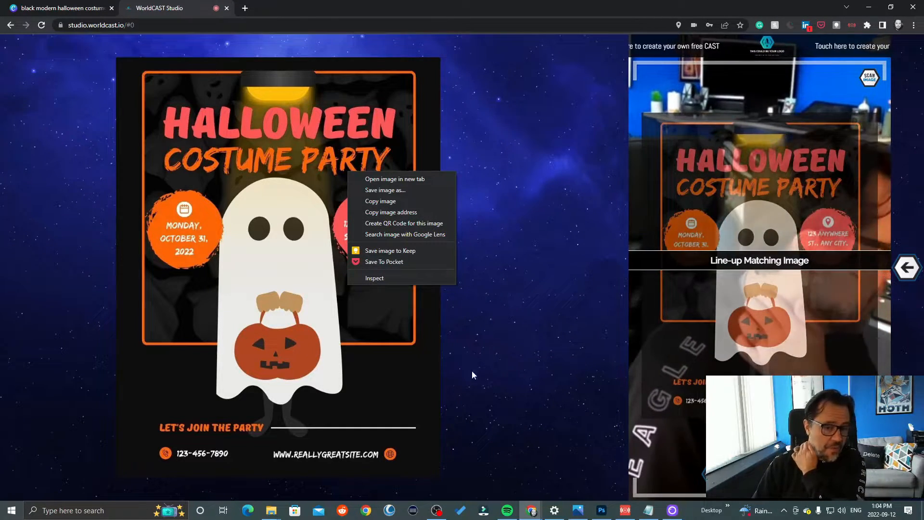
# - Switch to Photoshop and examine the Halloween flyer PNG with its cut-out middle section
pyautogui.click(602, 512)
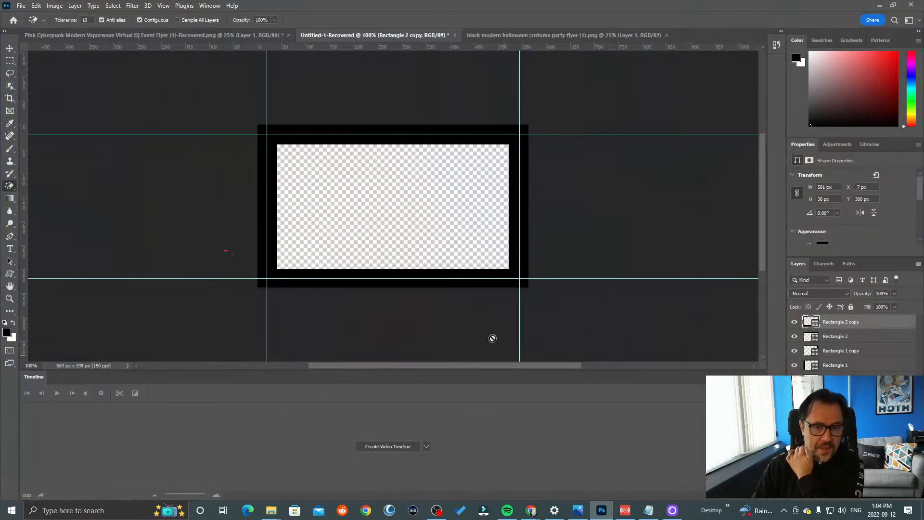
pyautogui.click(493, 38)
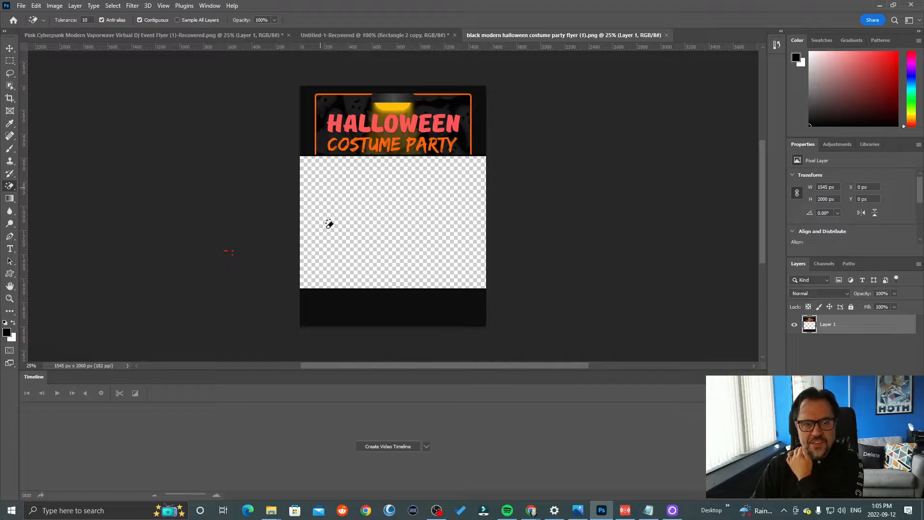
pyautogui.click(879, 6)
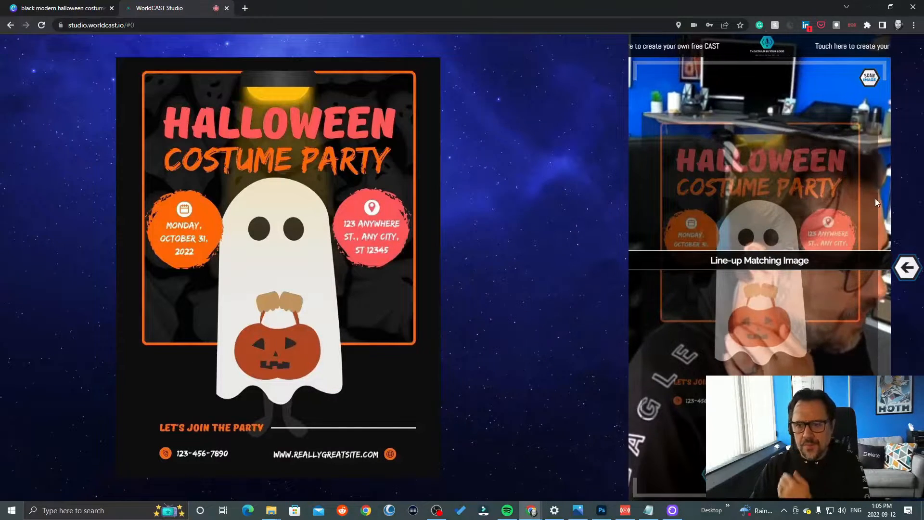
# - Return to the studio and set objects below the grid to be visible if behind image in the cast properties
pyautogui.click(908, 267)
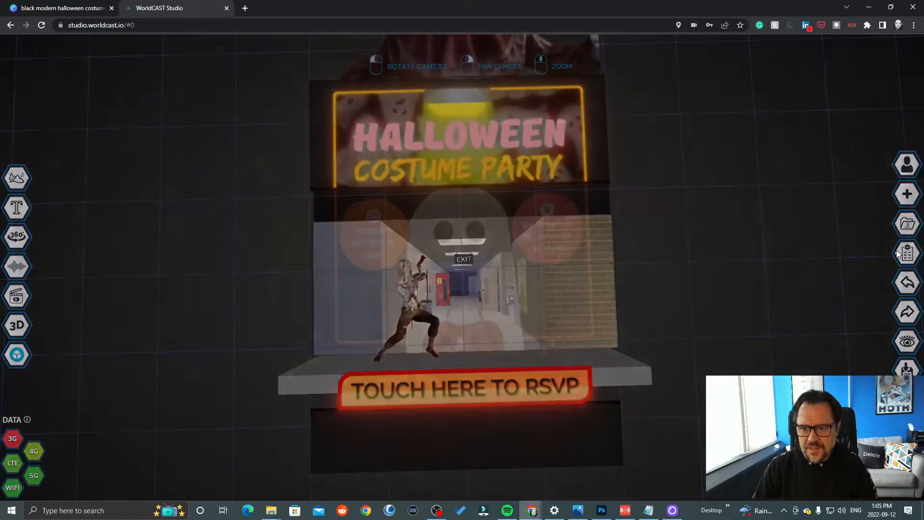
pyautogui.click(898, 253)
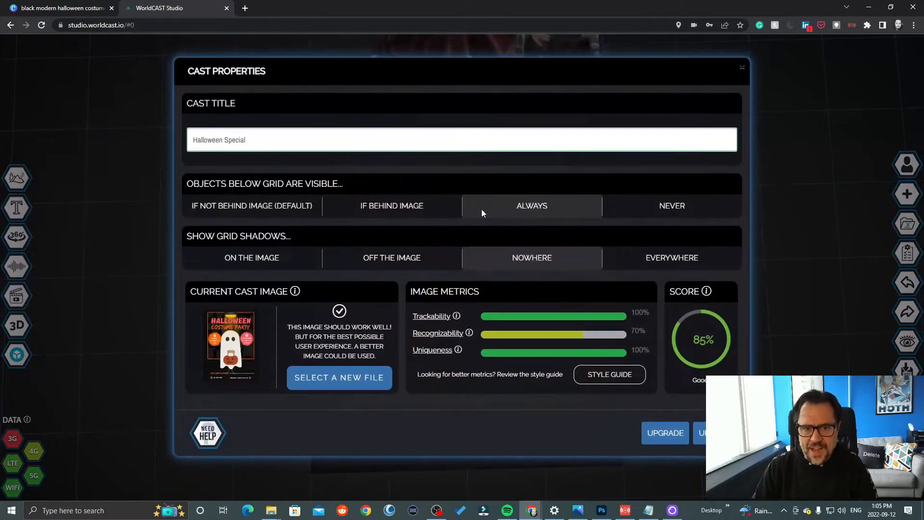
pyautogui.click(396, 206)
pyautogui.click(698, 433)
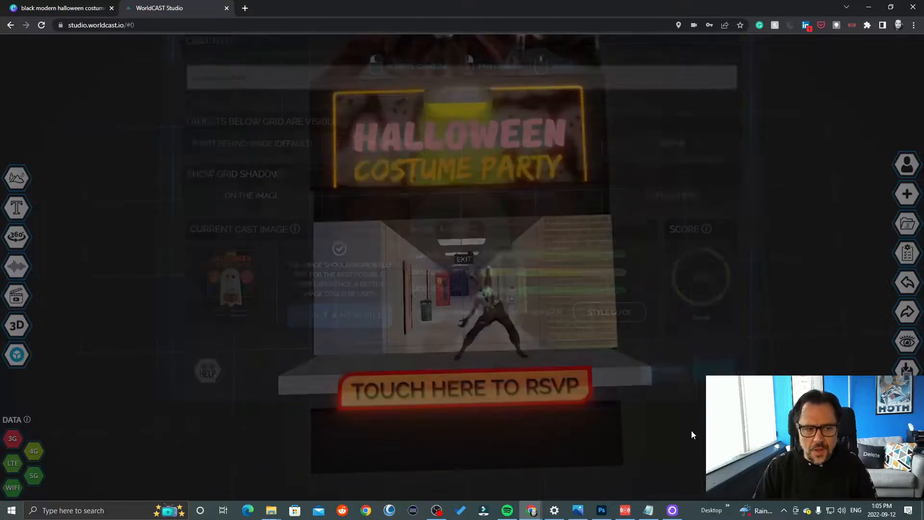
# - Switch to Photoshop and examine the black rectangular frame with the transparent centre in the Untitled-1-Recovered document
pyautogui.moveTo(17, 248)
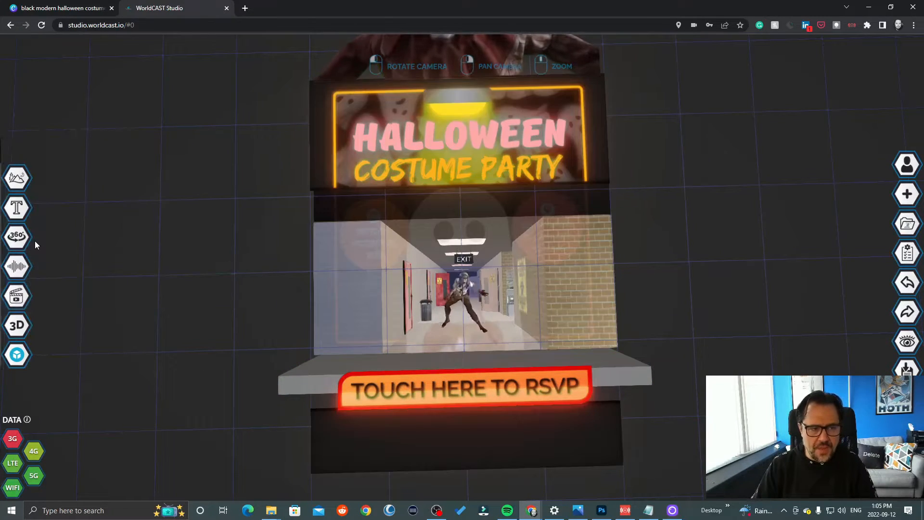
pyautogui.click(601, 511)
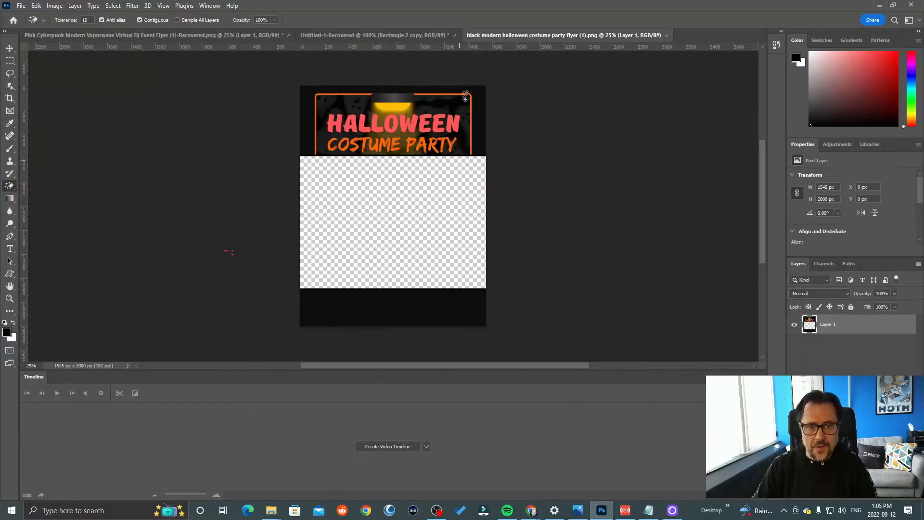
pyautogui.click(347, 34)
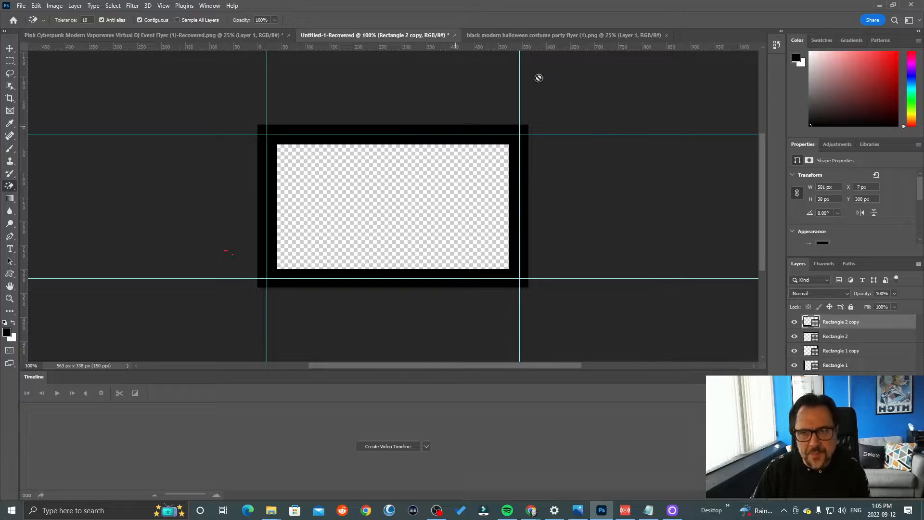
pyautogui.click(880, 6)
pyautogui.moveTo(14, 267)
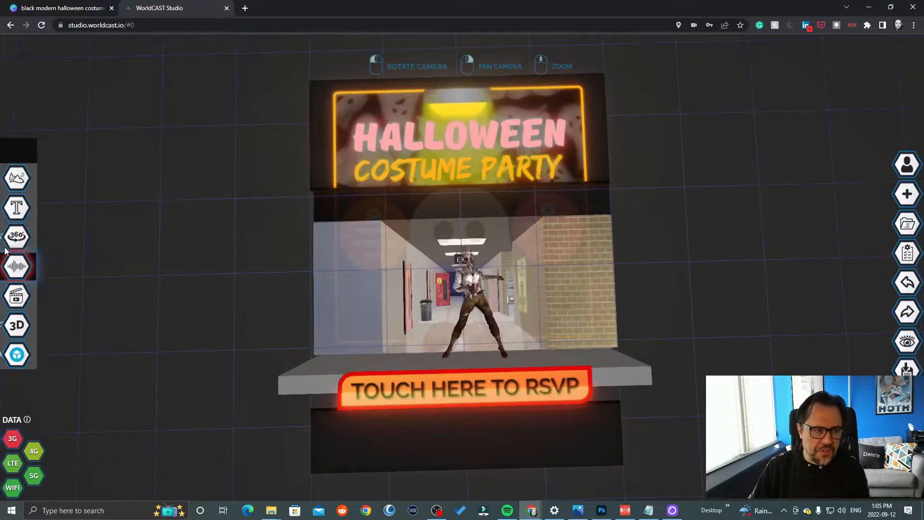
pyautogui.click(72, 207)
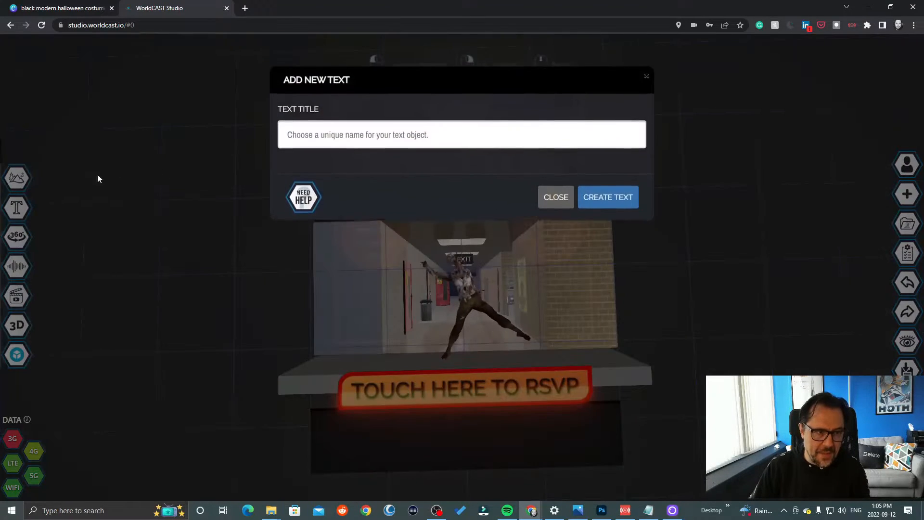
pyautogui.click(646, 79)
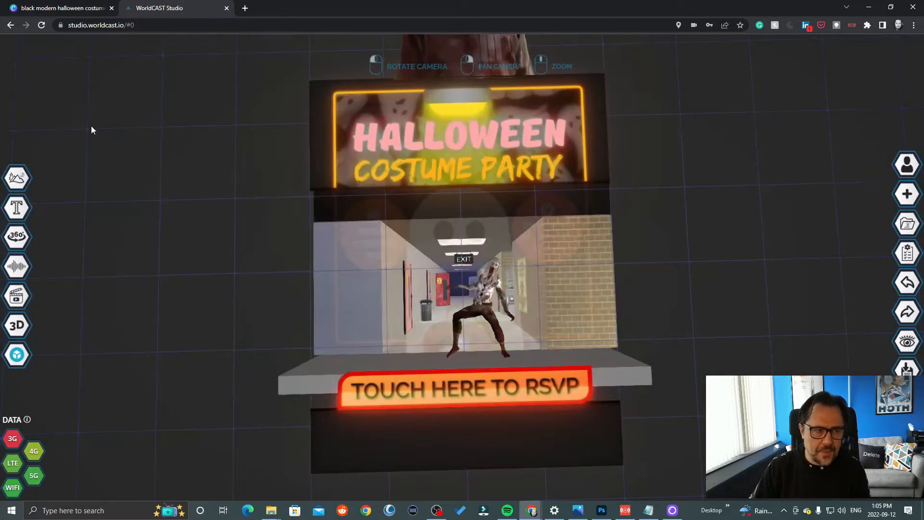
# - Search the image library for MANDO and add MANDO_BORDER2.PNG to the scene
pyautogui.click(14, 179)
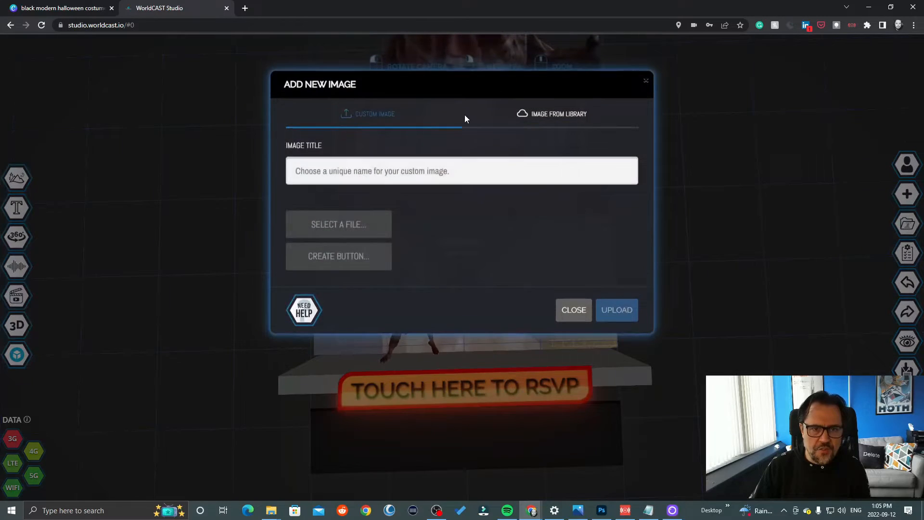
pyautogui.click(564, 118)
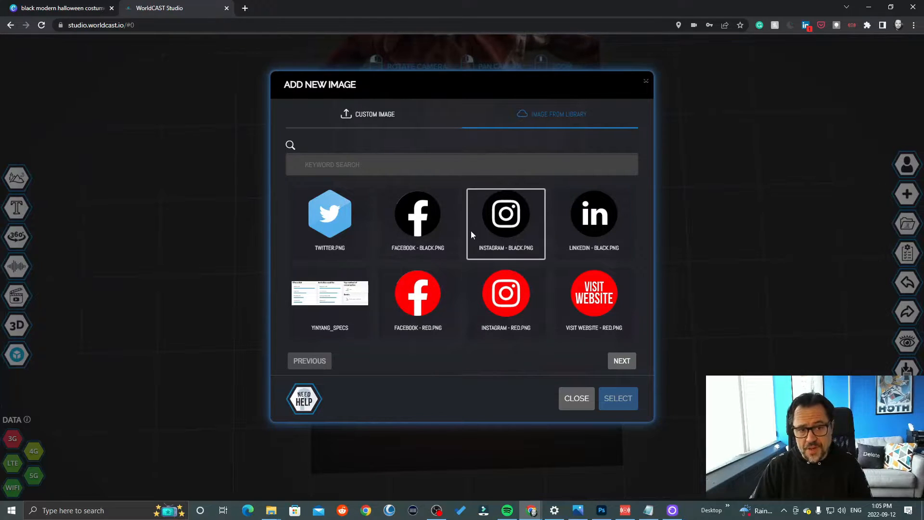
pyautogui.click(383, 165)
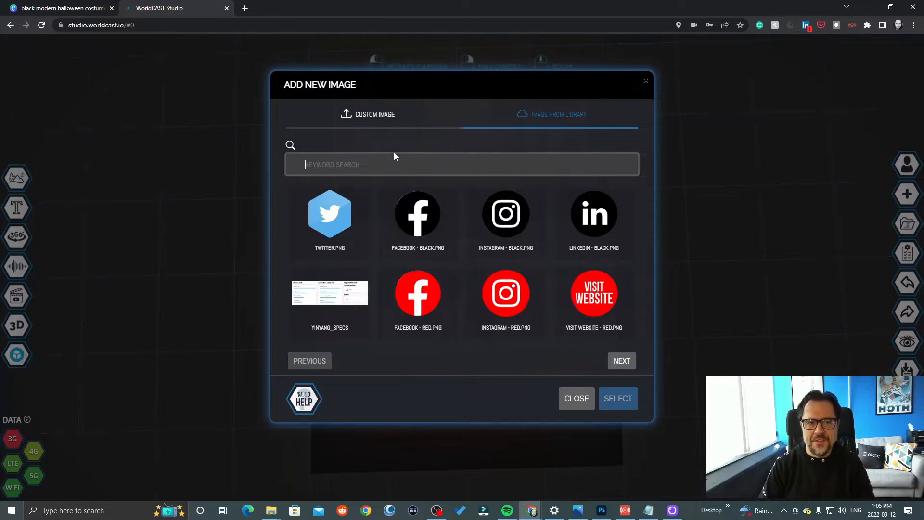
pyautogui.write('MANDO')
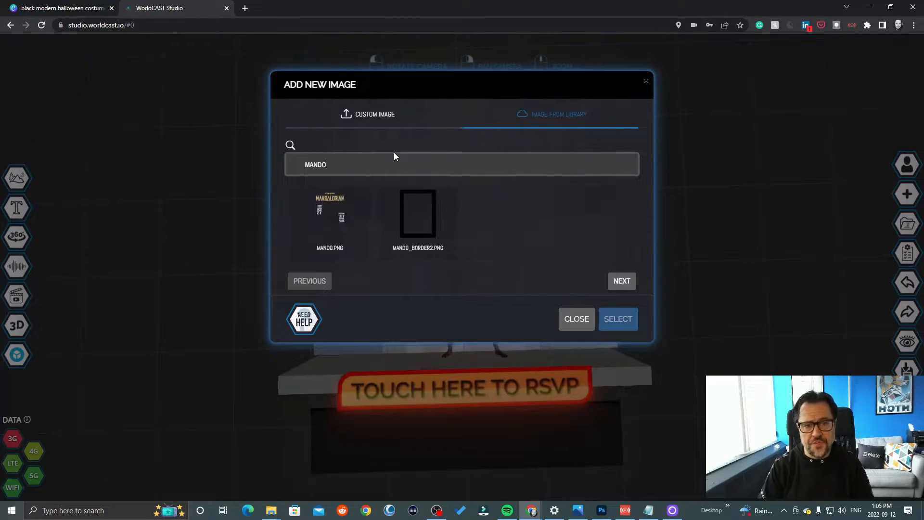
pyautogui.click(420, 216)
pyautogui.click(625, 321)
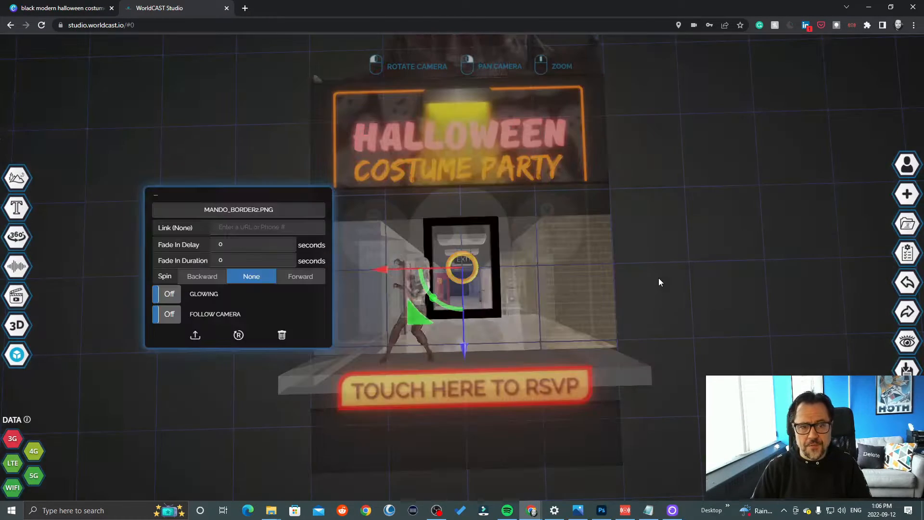
# - Enlarge the black border image until it frames the whole flyer, and raise it slightly above the grid
pyautogui.moveTo(474, 264); pyautogui.dragTo(487, 260)
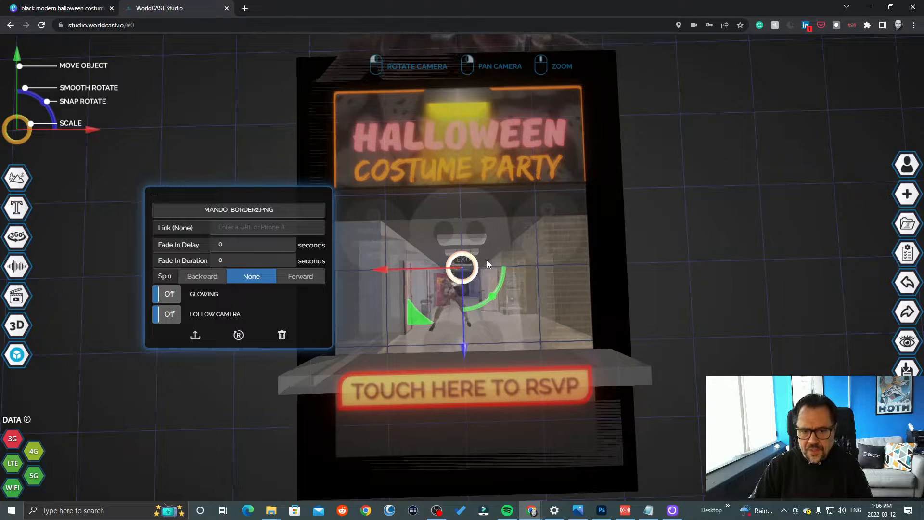
pyautogui.moveTo(715, 223); pyautogui.dragTo(535, 203)
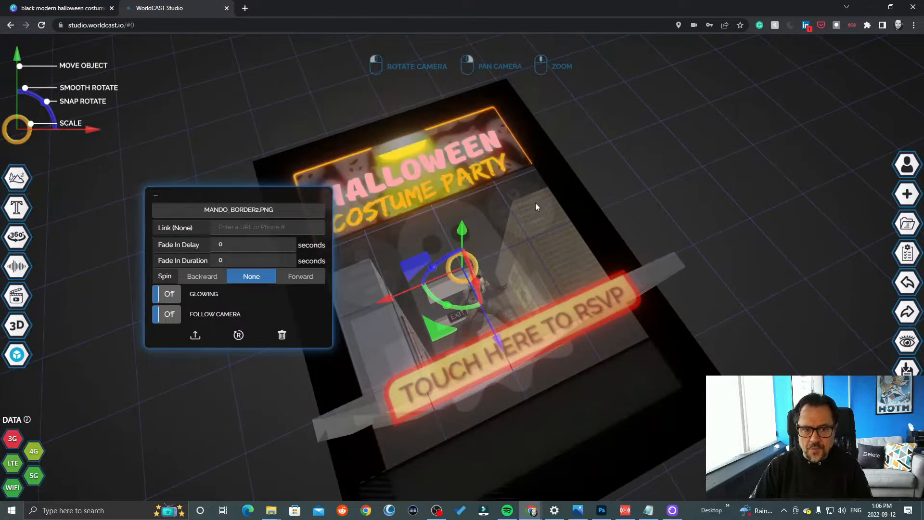
pyautogui.moveTo(463, 231); pyautogui.dragTo(463, 230)
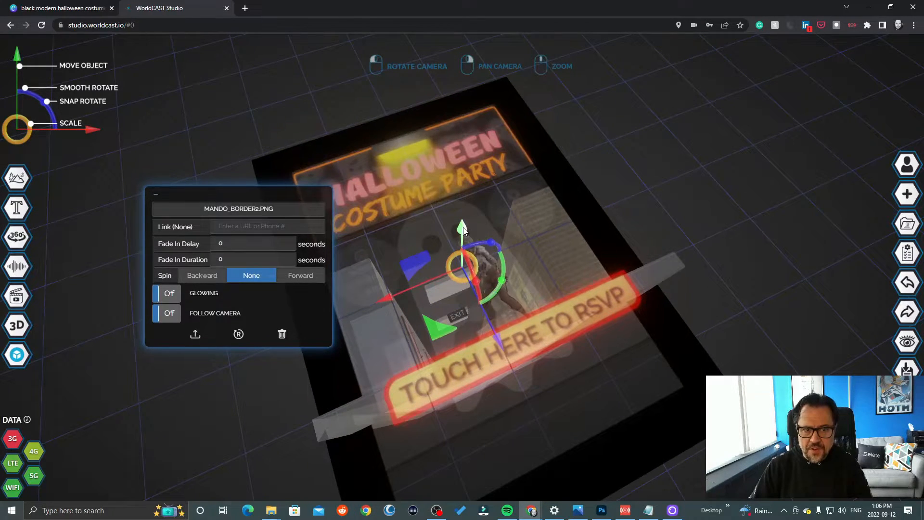
pyautogui.moveTo(760, 175); pyautogui.dragTo(735, 202)
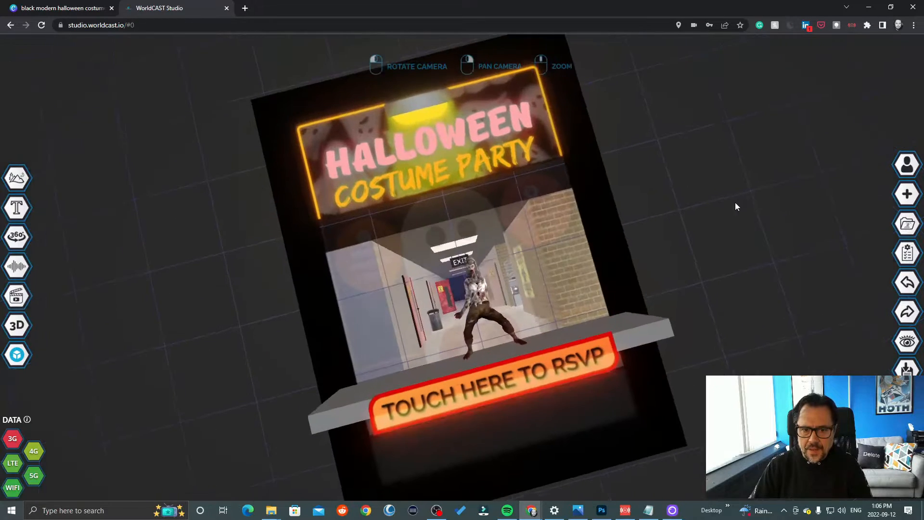
pyautogui.click(553, 366)
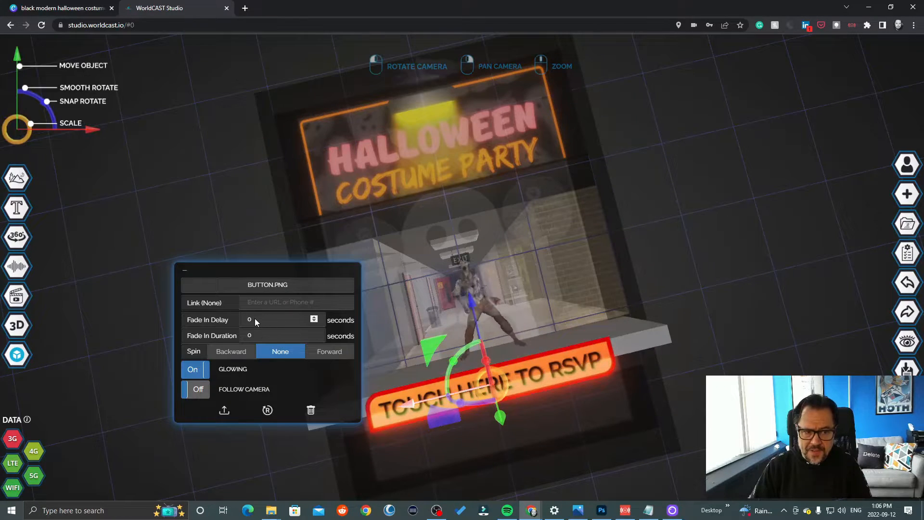
pyautogui.click(263, 303)
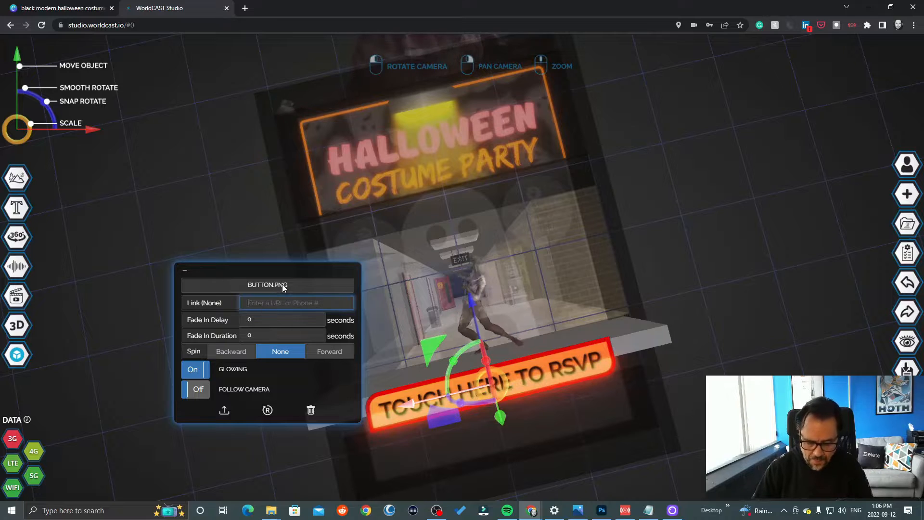
pyautogui.write('www.world')
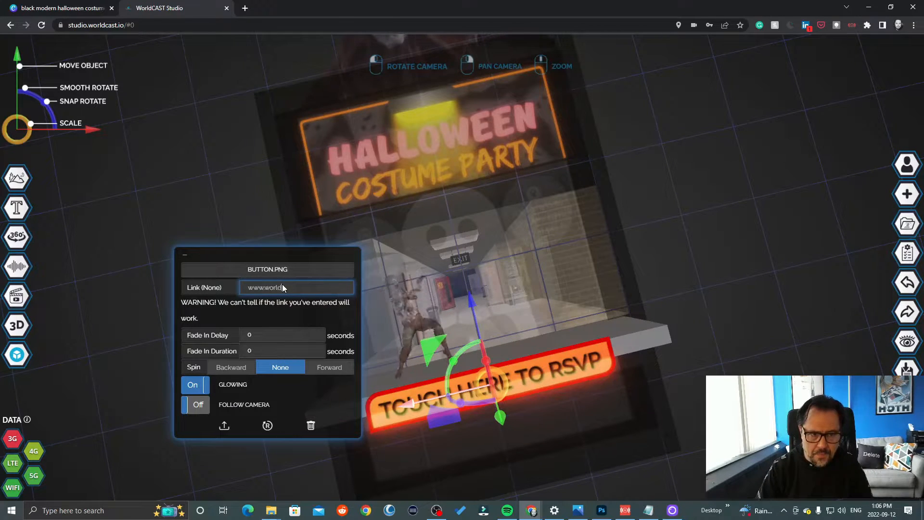
pyautogui.write('cast.io')
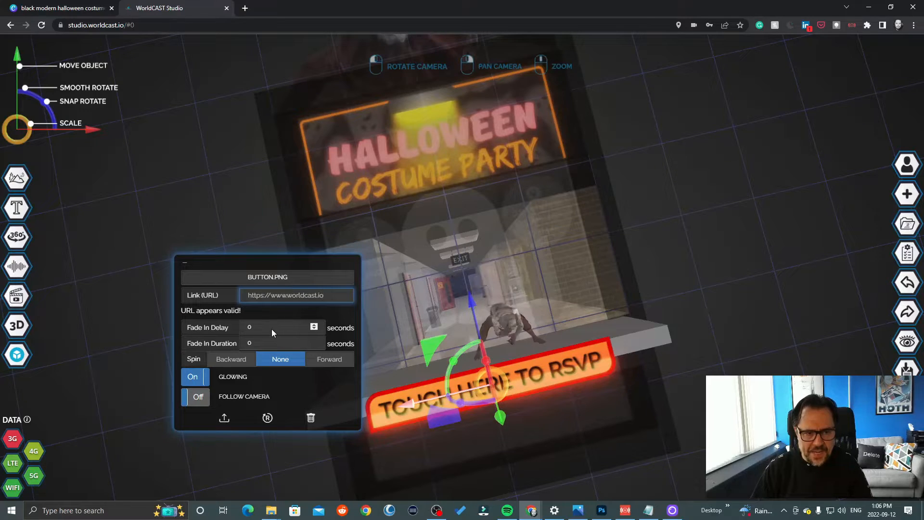
# - Set the RSVP button's fade in delay to 5 seconds and its fade in duration to 3 seconds
pyautogui.press('Tab')
pyautogui.write('5')
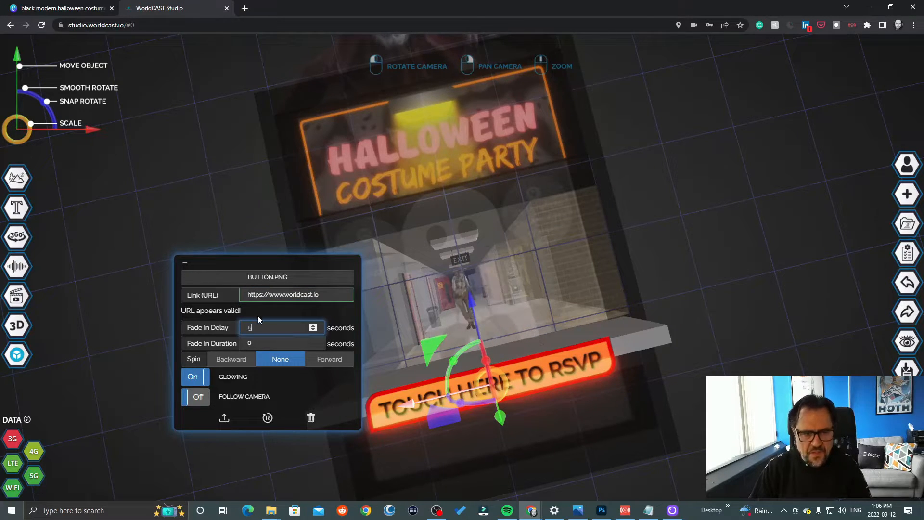
pyautogui.press('Tab')
pyautogui.write('3')
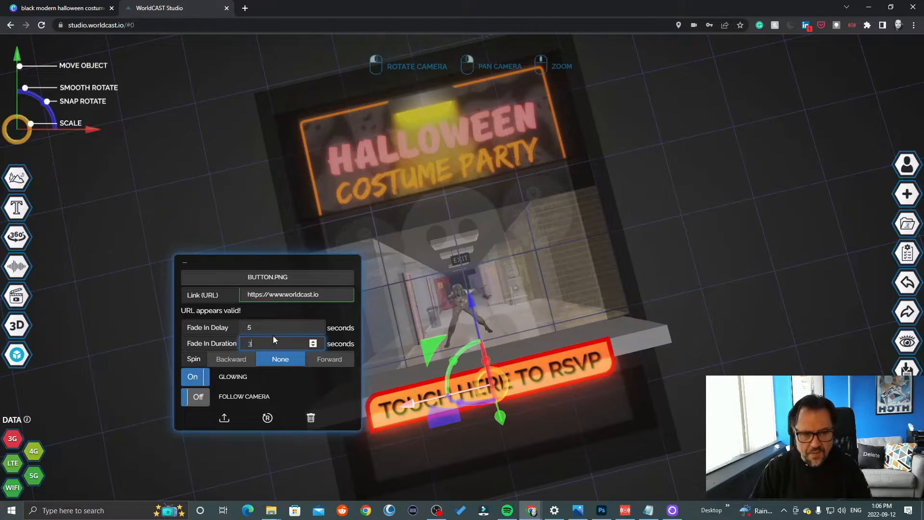
pyautogui.click(824, 315)
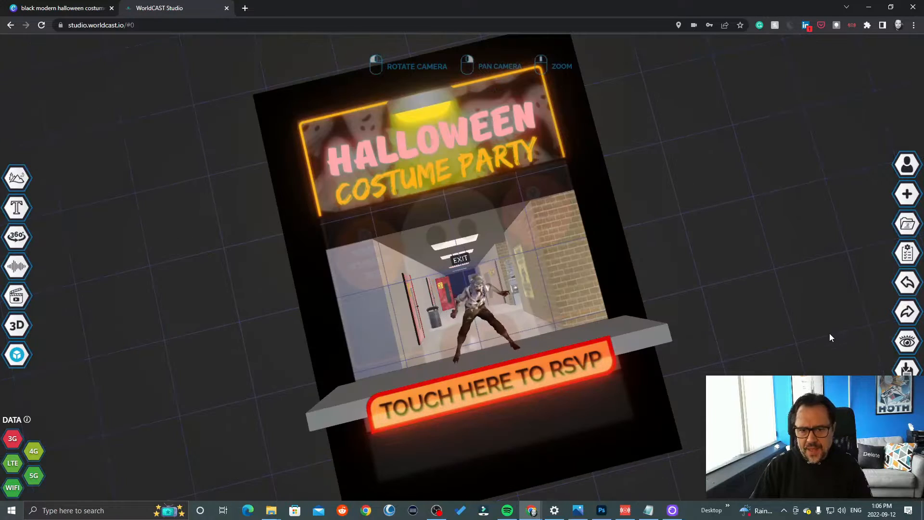
# - Save and publish the cast with the free Creator package, and preview it in the camera view before returning to the studio
pyautogui.click(907, 370)
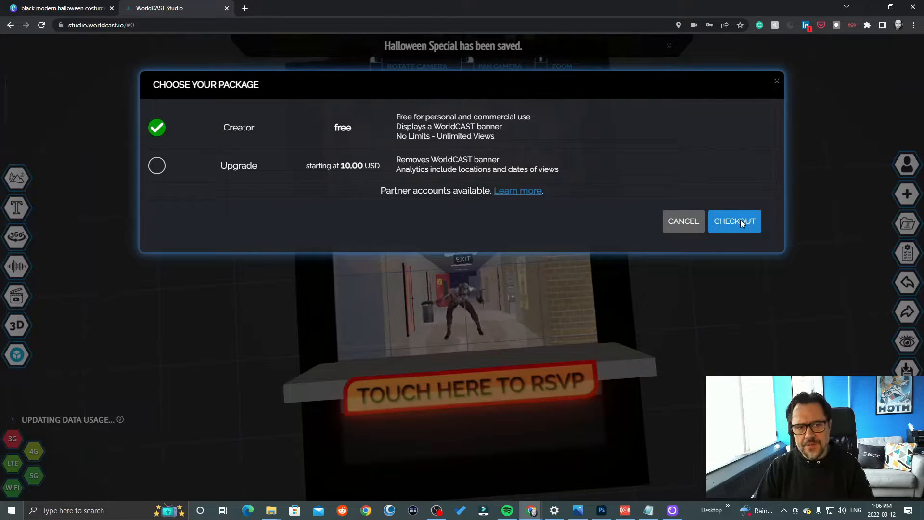
pyautogui.click(745, 222)
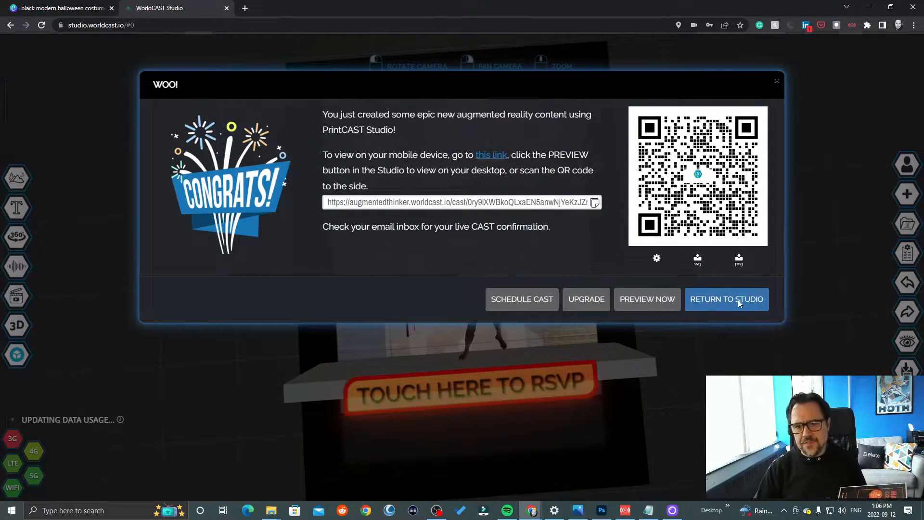
pyautogui.click(644, 303)
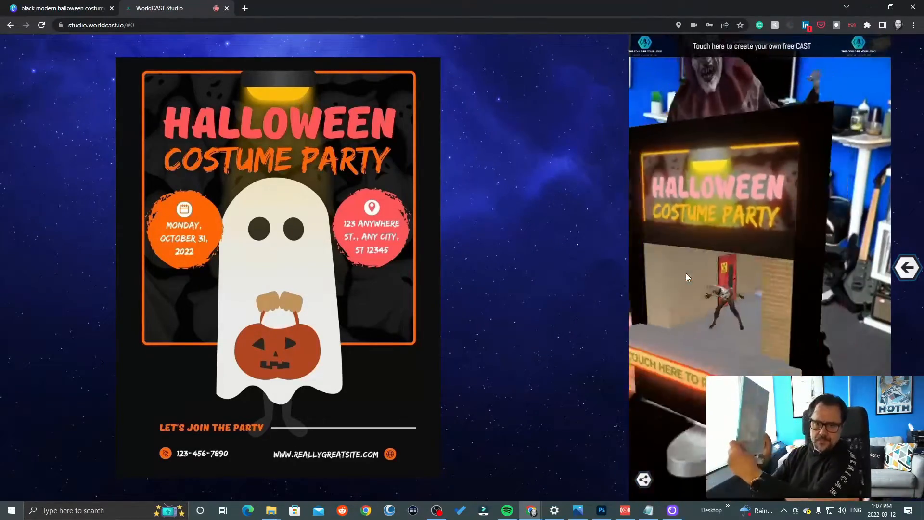
pyautogui.click(906, 268)
pyautogui.click(906, 270)
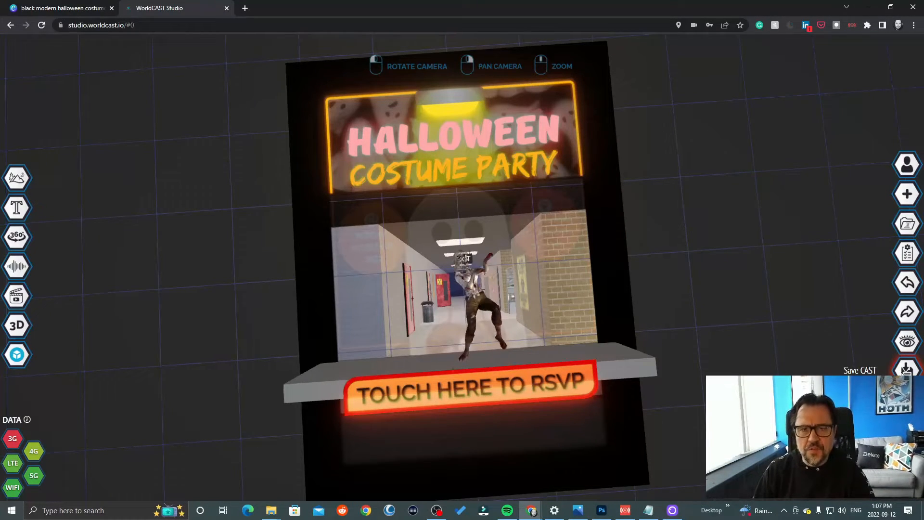
# - Publish the cast again with the free Creator package and download its QR code as a PNG
pyautogui.click(905, 369)
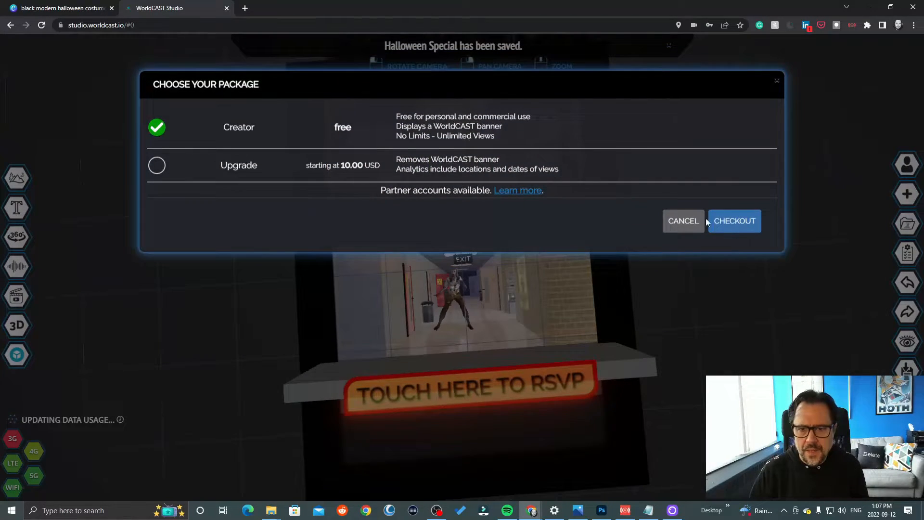
pyautogui.click(732, 221)
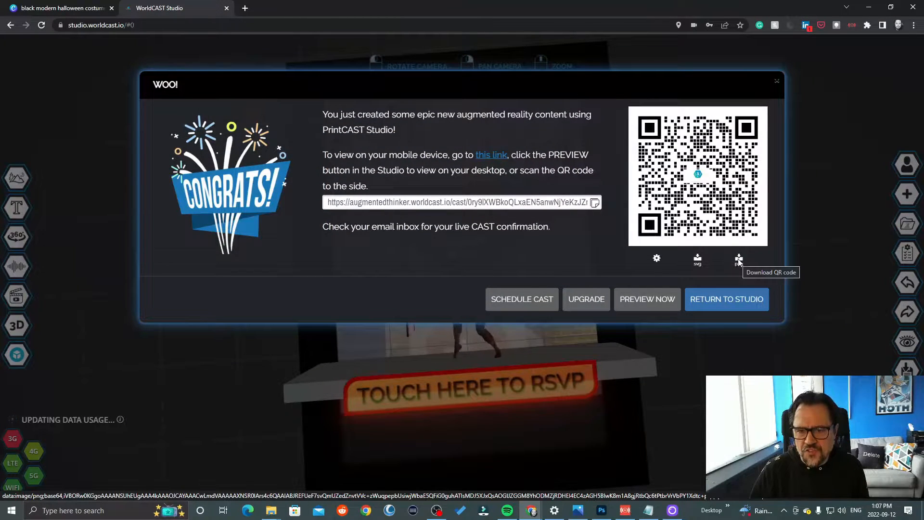
pyautogui.click(738, 260)
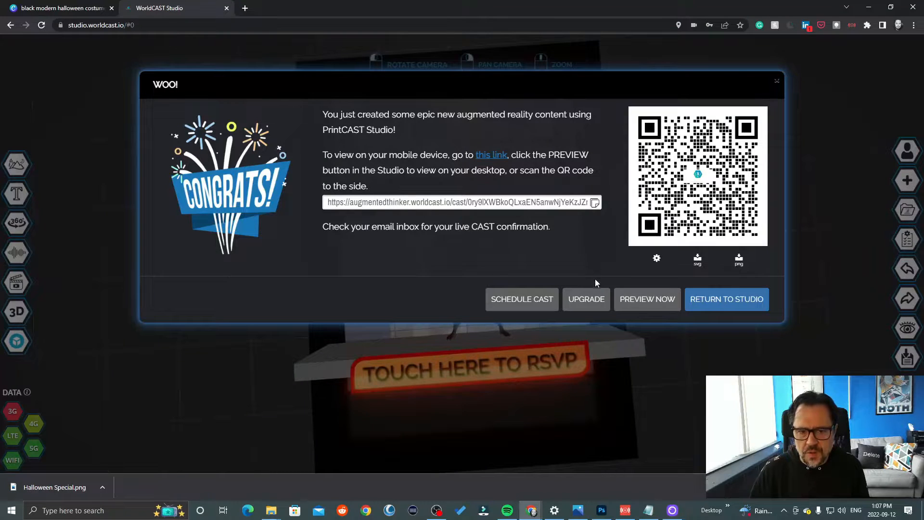
pyautogui.click(717, 299)
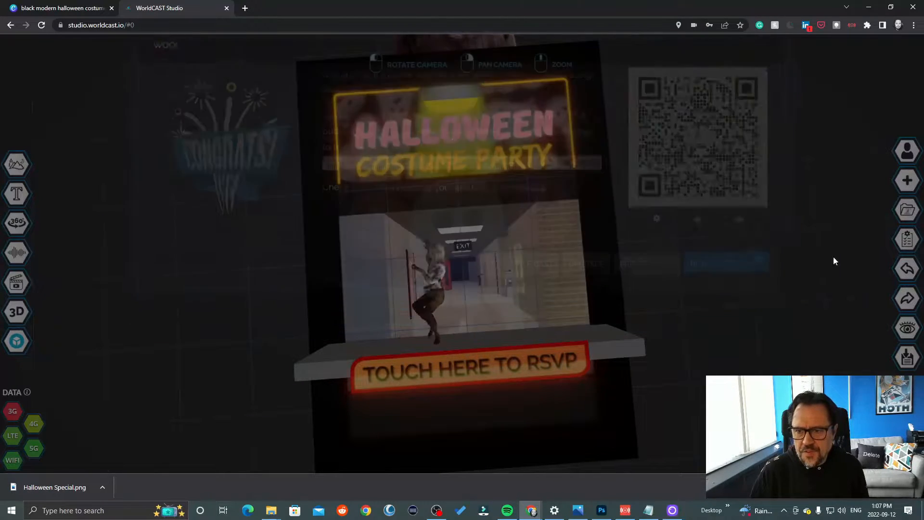
# - Open the current cast image for editing on Canva from the cast properties
pyautogui.click(907, 239)
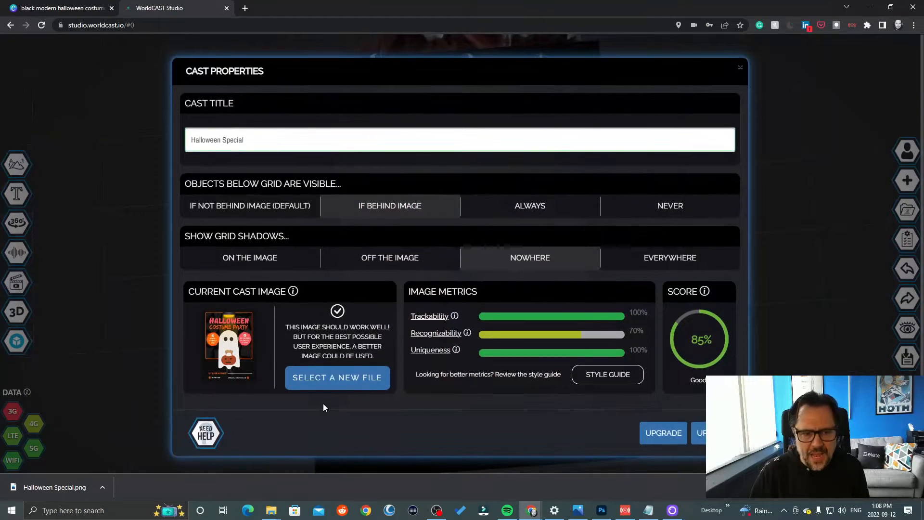
pyautogui.click(333, 378)
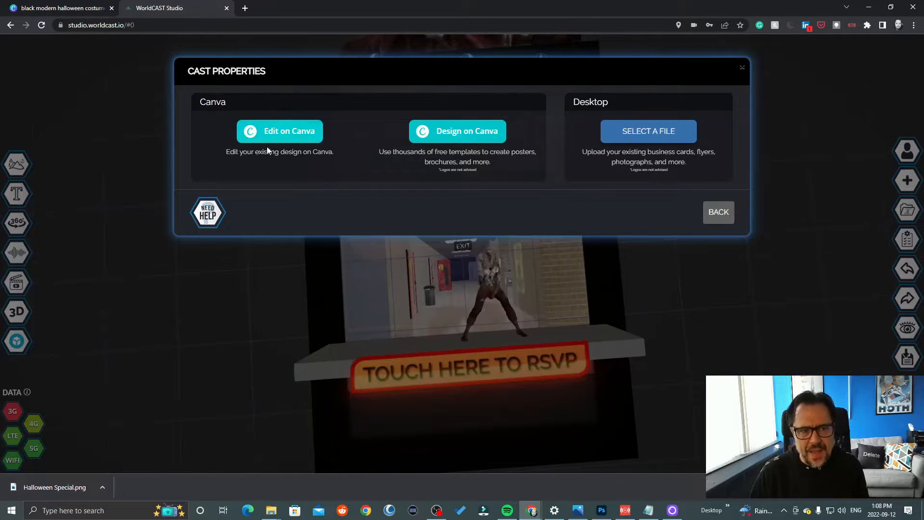
pyautogui.click(308, 139)
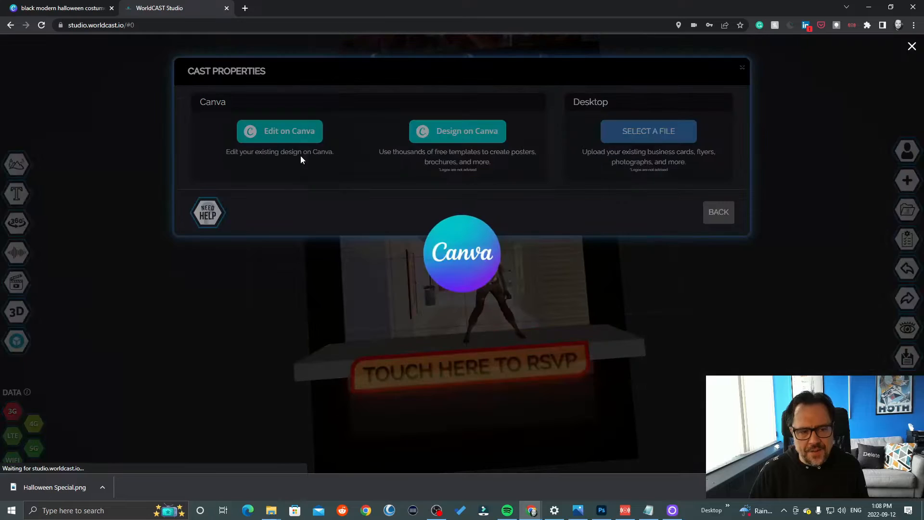
# - Add the downloaded QR code to the flyer, shrunk and placed left of the ghost above LET'S JOIN THE PARTY
pyautogui.click(102, 487)
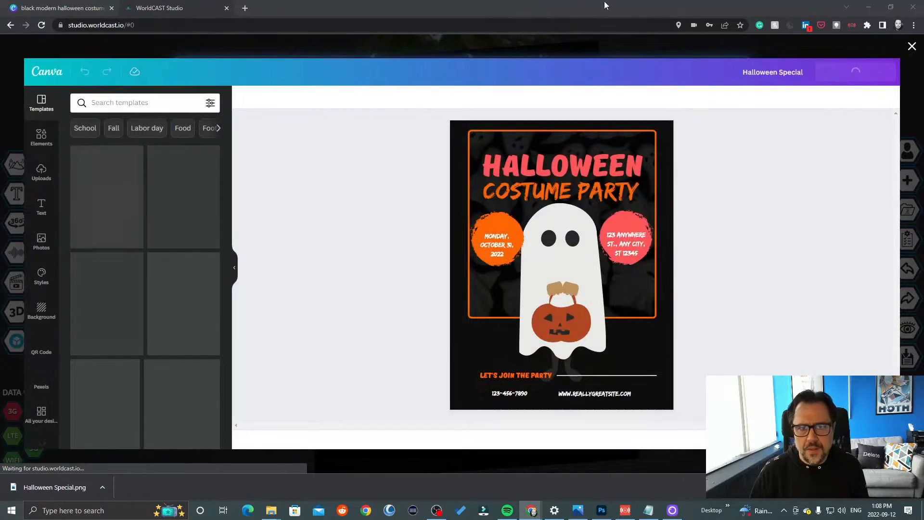
pyautogui.moveTo(702, 81); pyautogui.dragTo(798, 96)
pyautogui.moveTo(651, 210); pyautogui.dragTo(529, 221)
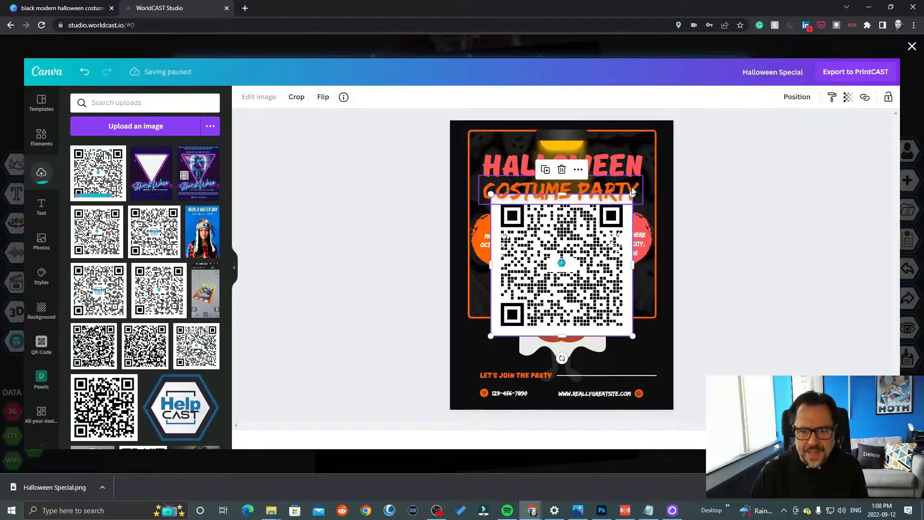
pyautogui.moveTo(625, 199); pyautogui.dragTo(513, 281)
pyautogui.moveTo(511, 315); pyautogui.dragTo(489, 342)
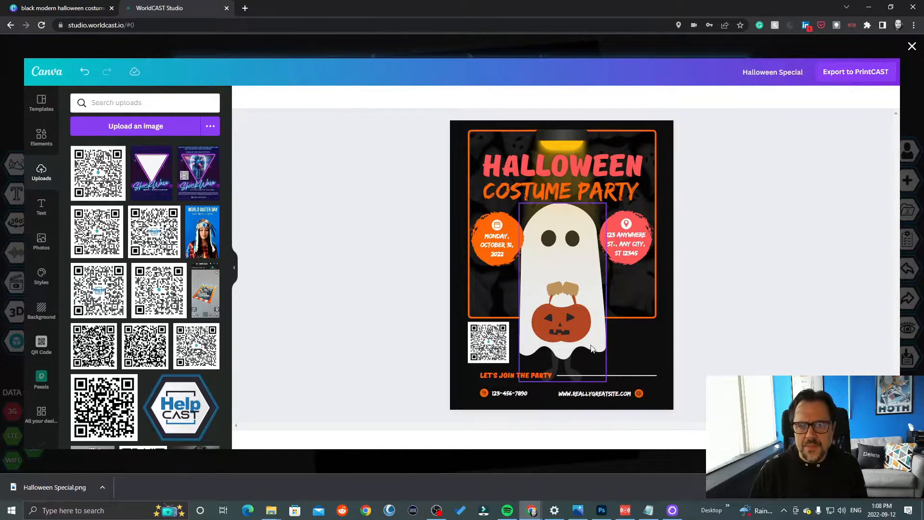
pyautogui.click(782, 260)
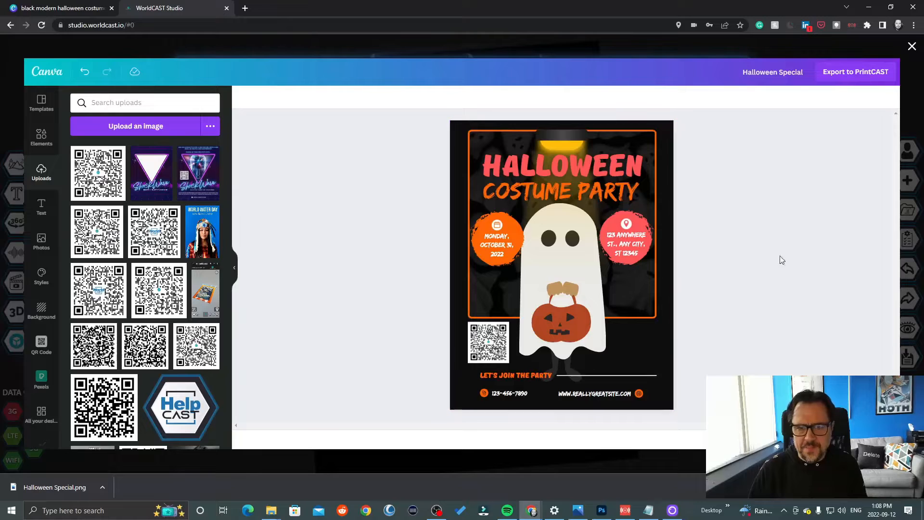
# - Export the edited flyer to PrintCAST as the new cast image, and save and preview the updated cast
pyautogui.click(860, 72)
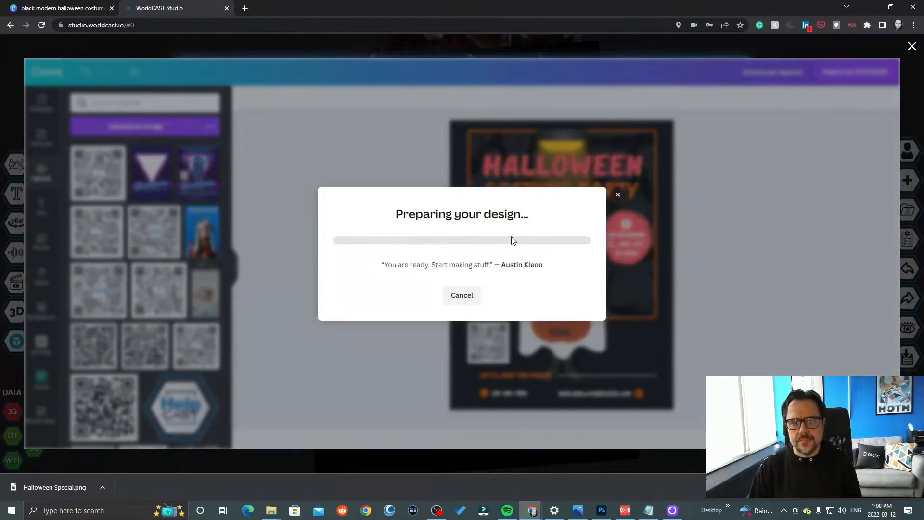
pyautogui.scroll(-3, 806, 234)
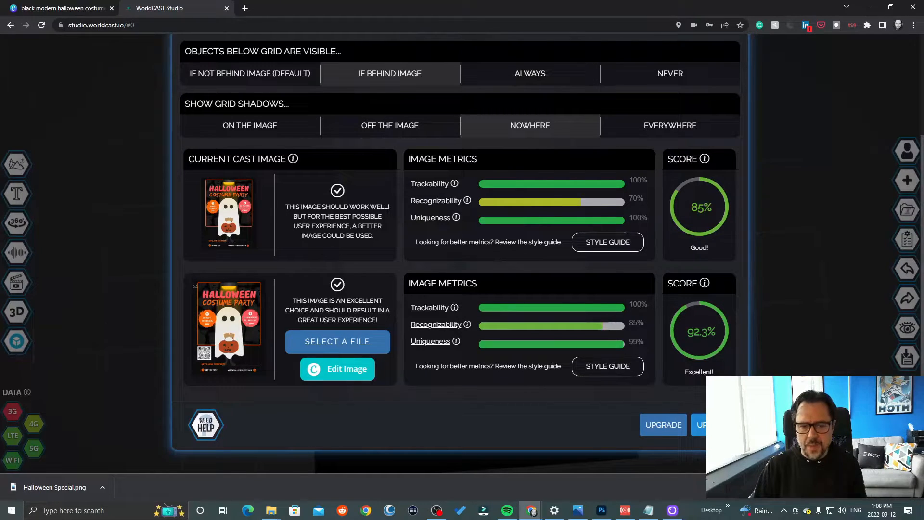
pyautogui.click(699, 424)
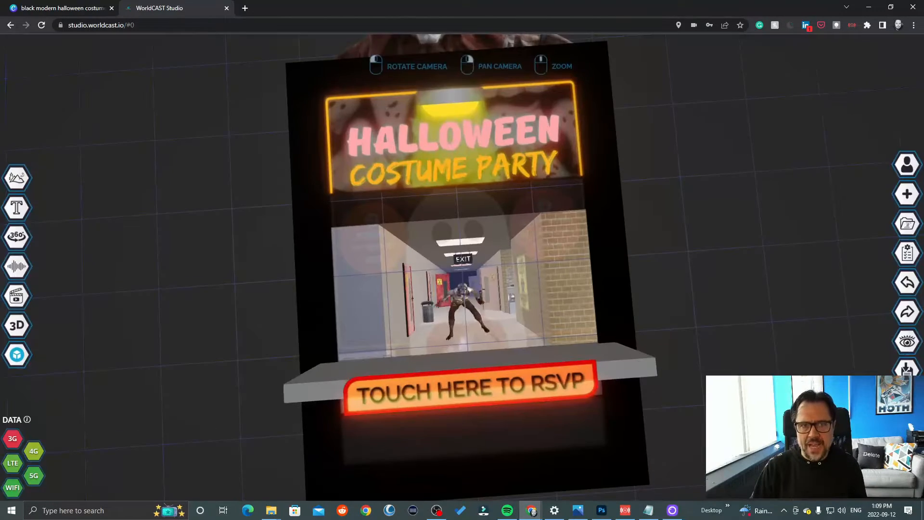
pyautogui.click(908, 370)
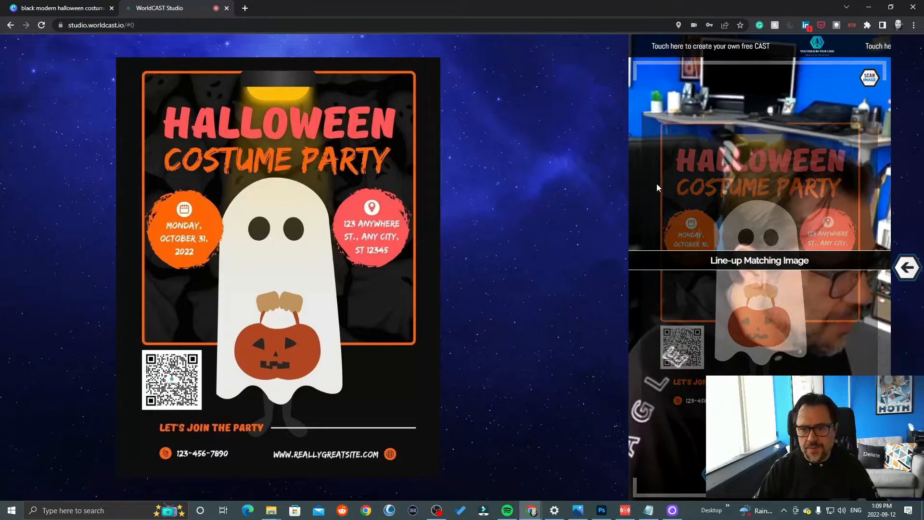
# - Save the previewed flyer image as a JPEG in the Thriller folder, open the downloaded file, and leave the cast preview
pyautogui.rightClick(275, 246)
pyautogui.click(320, 265)
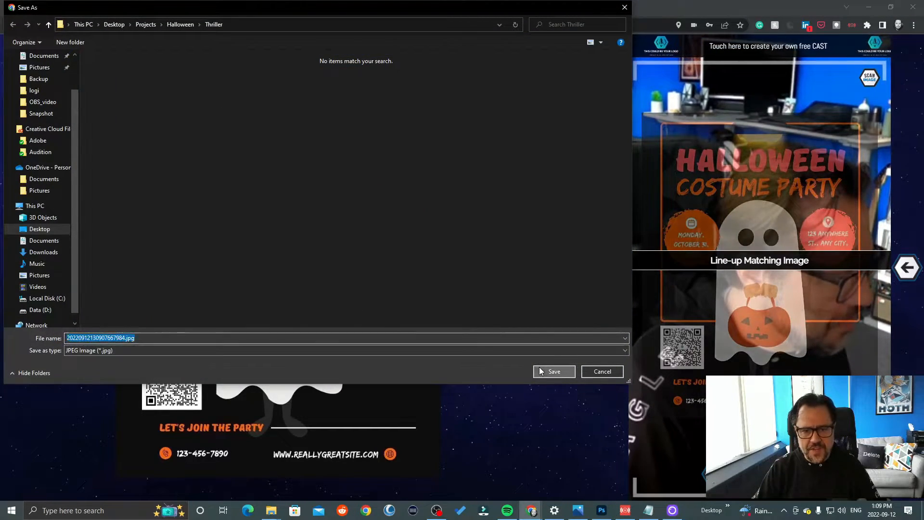
pyautogui.click(541, 367)
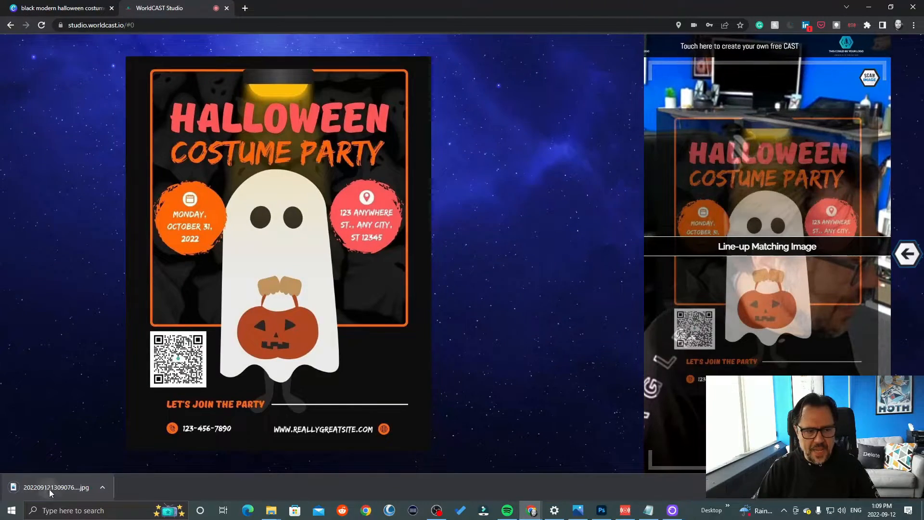
pyautogui.click(49, 489)
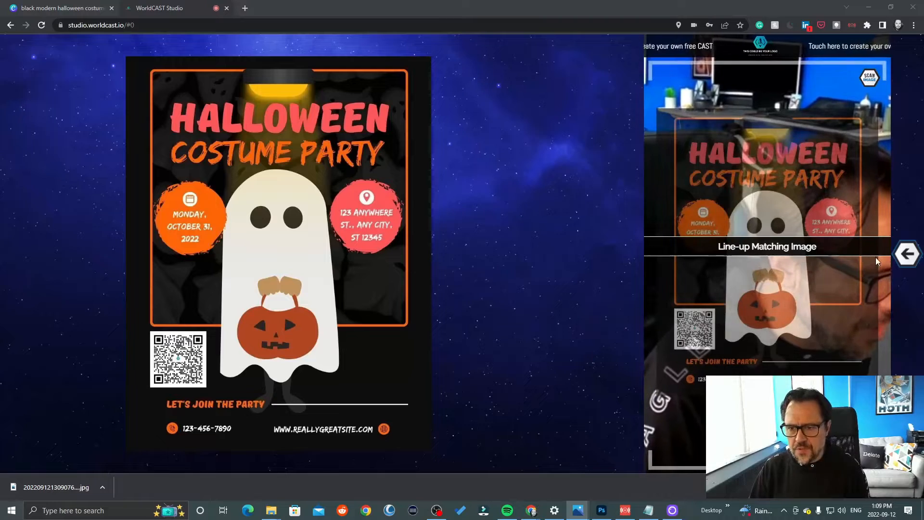
pyautogui.click(907, 253)
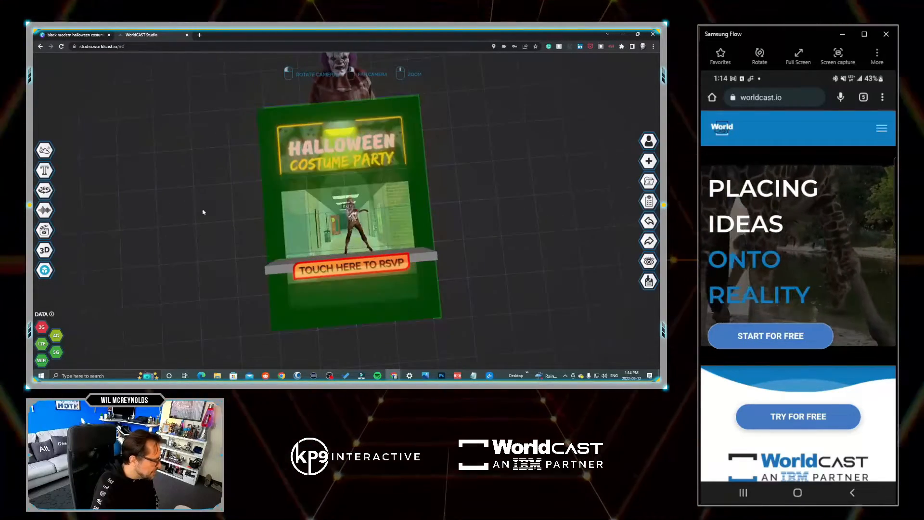
# - Search the image library for "tik" and add the black TikTok icon to the cast
pyautogui.click(46, 150)
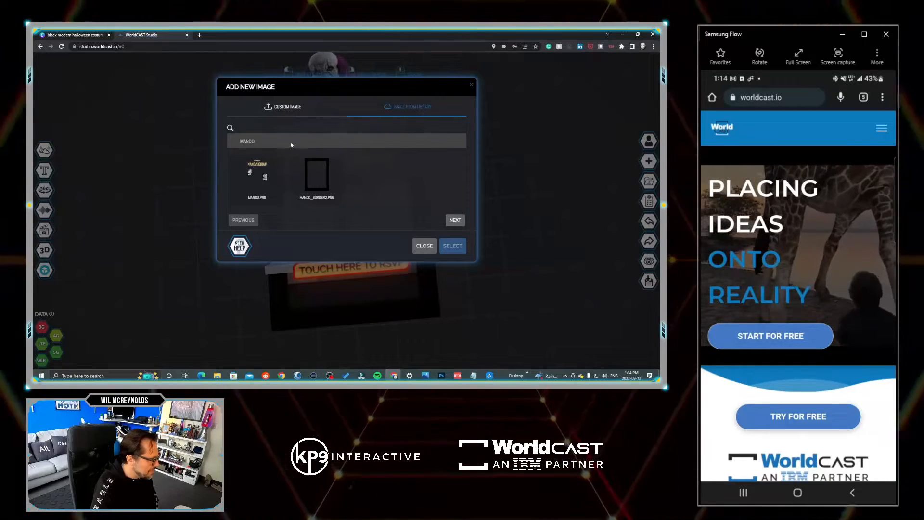
pyautogui.doubleClick(290, 142)
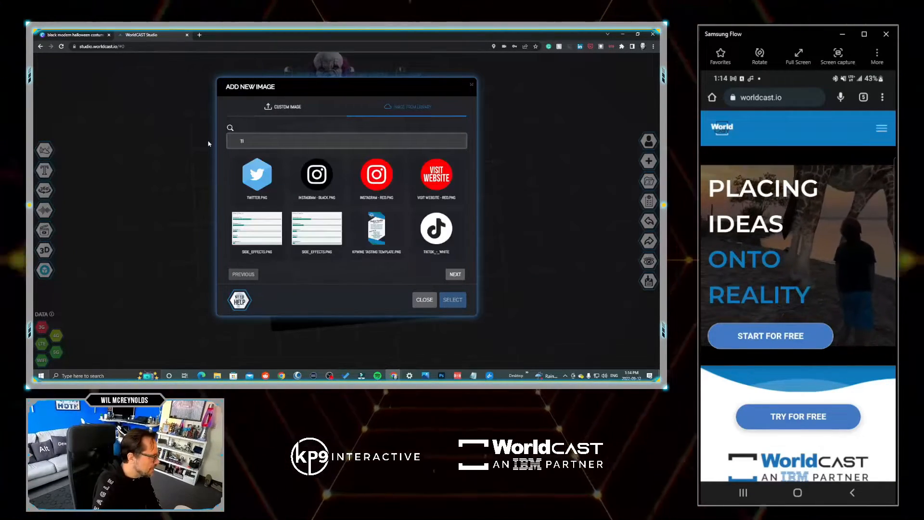
pyautogui.write('tik')
pyautogui.click(436, 177)
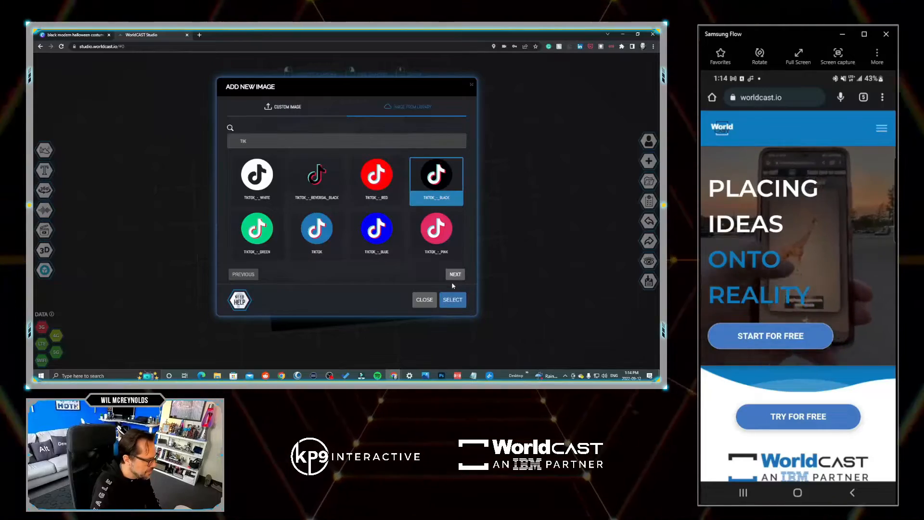
pyautogui.click(452, 300)
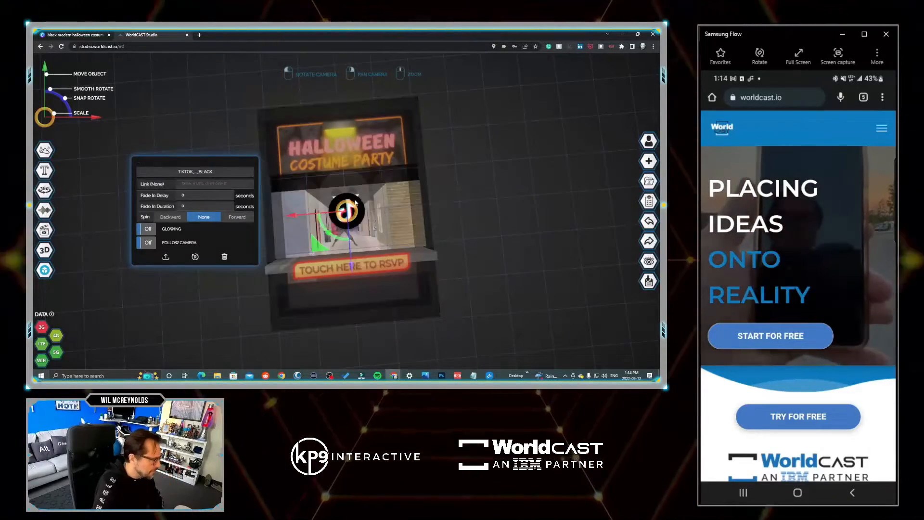
# - Move the TikTok icon onto the left end of the ledge, standing just above the TOUCH HERE TO RSVP button
pyautogui.moveTo(530, 216); pyautogui.dragTo(570, 178)
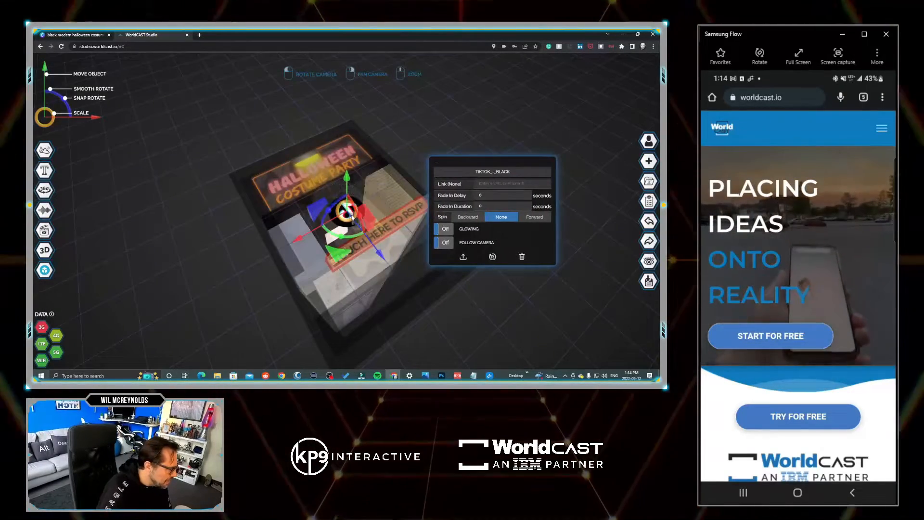
pyautogui.moveTo(288, 211); pyautogui.dragTo(380, 171)
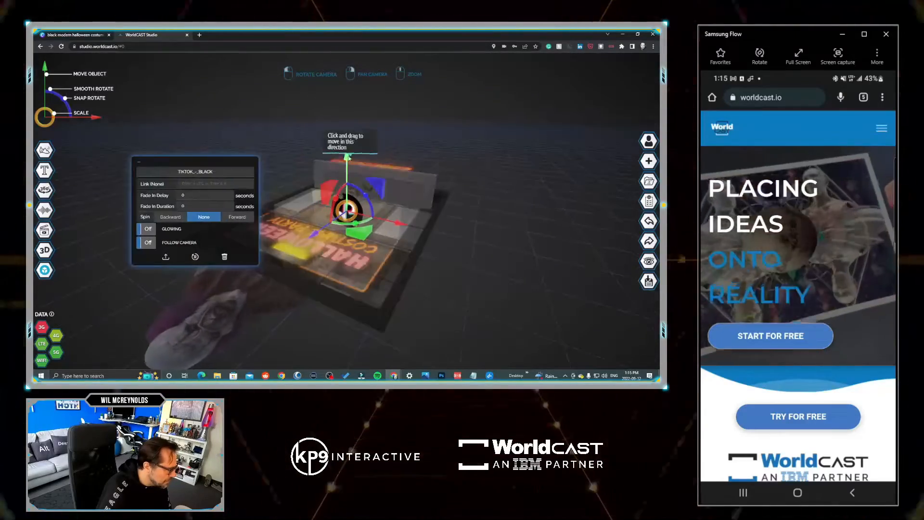
pyautogui.moveTo(417, 220); pyautogui.dragTo(466, 203)
pyautogui.moveTo(378, 209); pyautogui.dragTo(389, 197)
pyautogui.moveTo(414, 120); pyautogui.dragTo(413, 127)
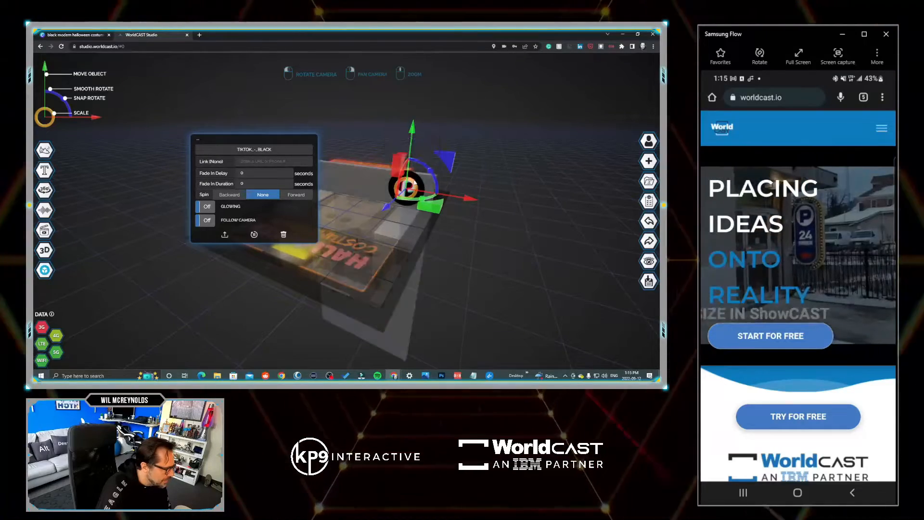
pyautogui.click(504, 157)
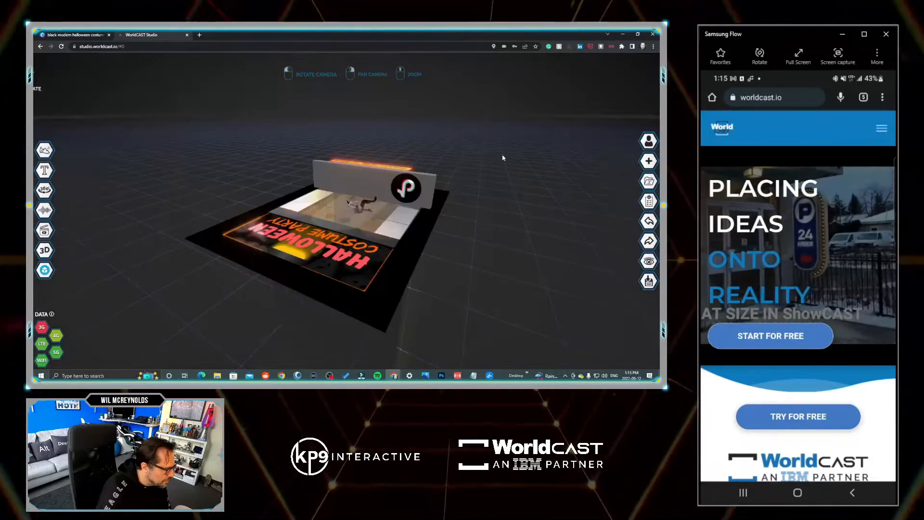
pyautogui.moveTo(504, 157); pyautogui.dragTo(481, 199)
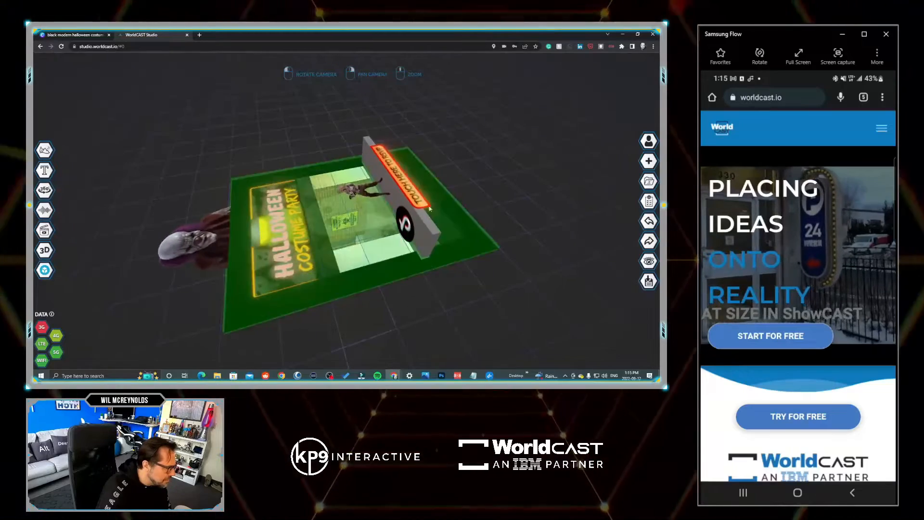
pyautogui.click(406, 224)
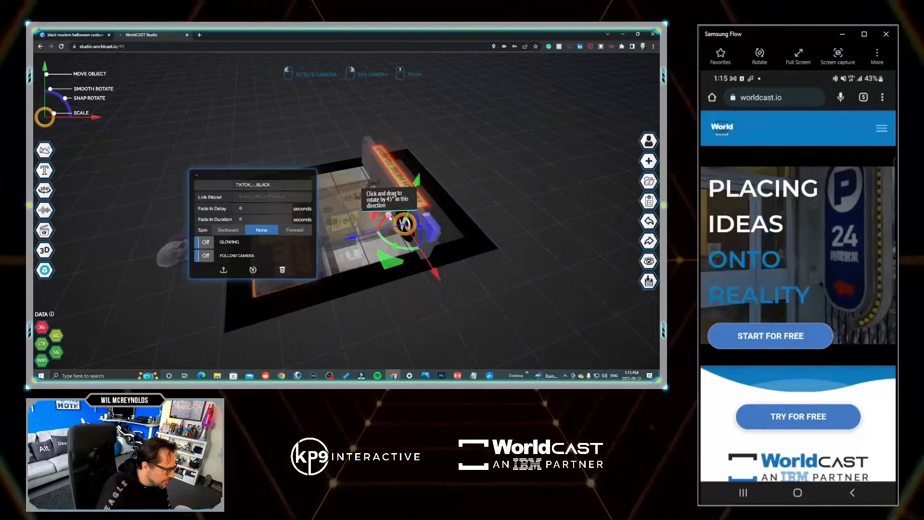
pyautogui.moveTo(347, 241); pyautogui.dragTo(337, 243)
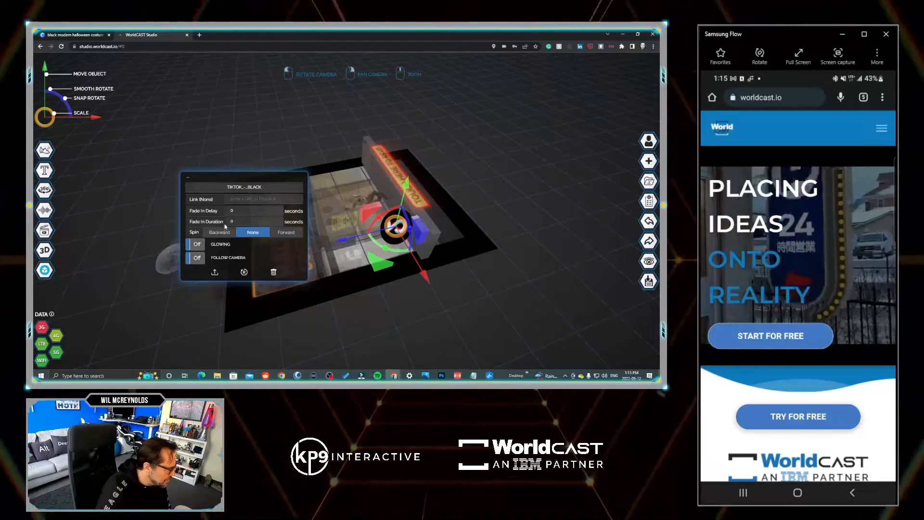
pyautogui.write('5')
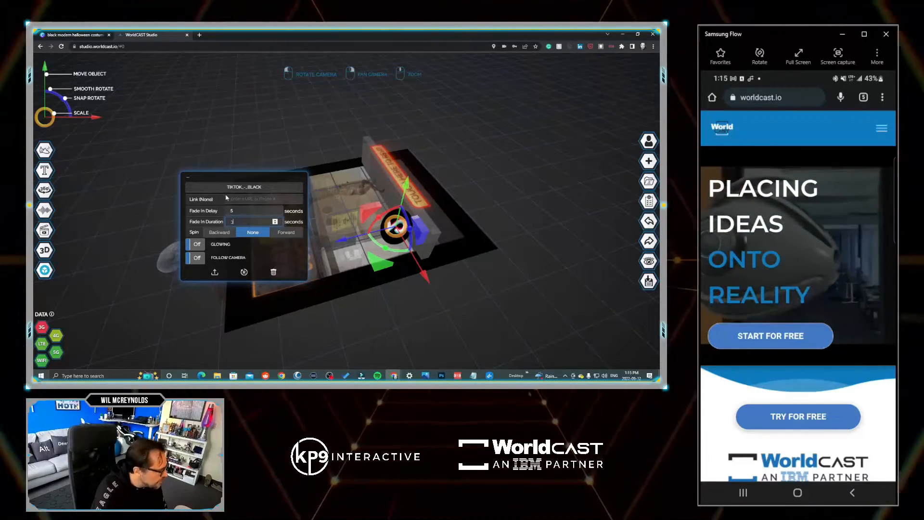
pyautogui.write('3')
pyautogui.click(242, 198)
pyautogui.write('ww')
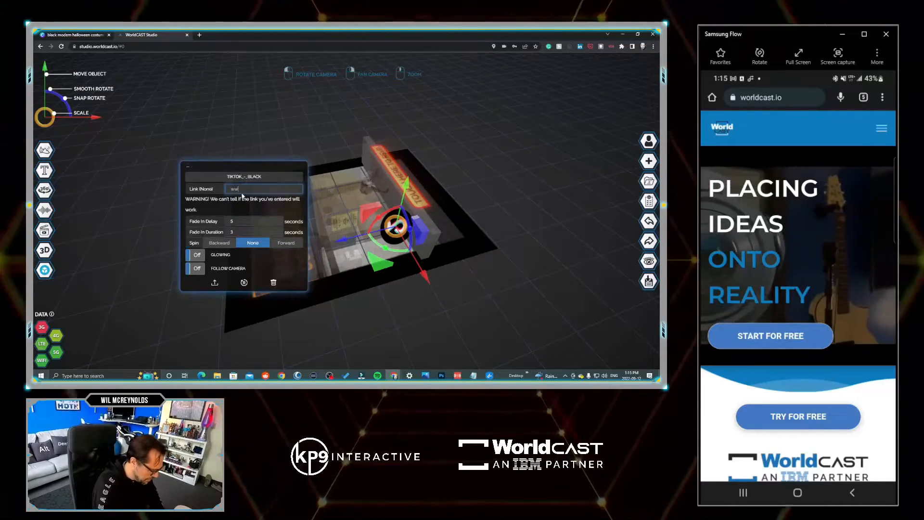
pyautogui.write('w.worldcast.io')
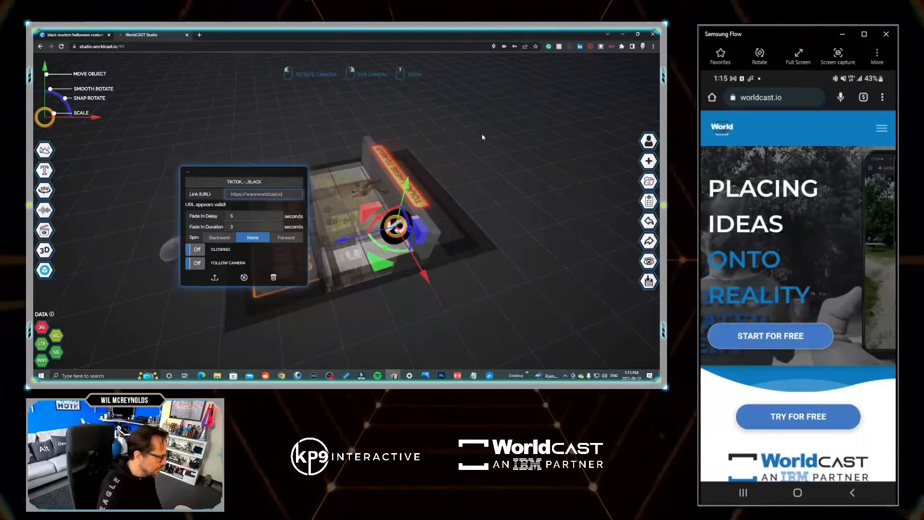
pyautogui.moveTo(479, 138); pyautogui.dragTo(359, 214)
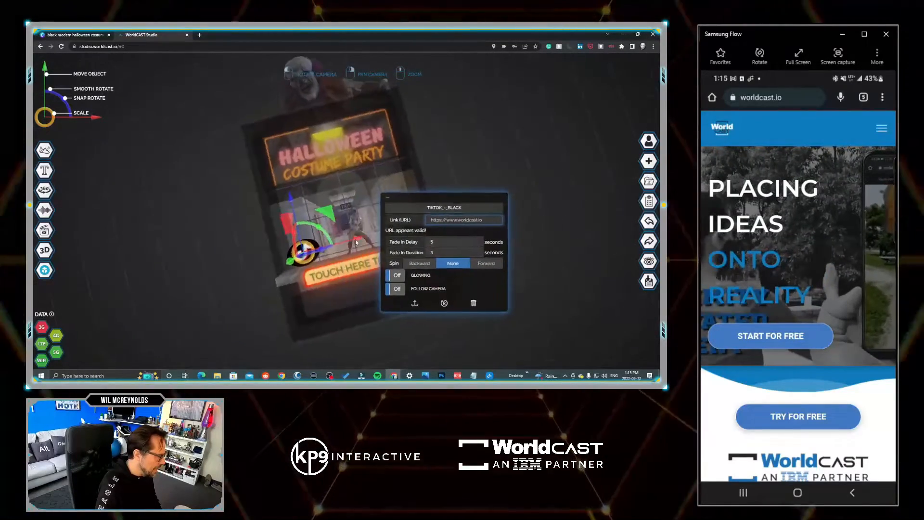
pyautogui.click(426, 276)
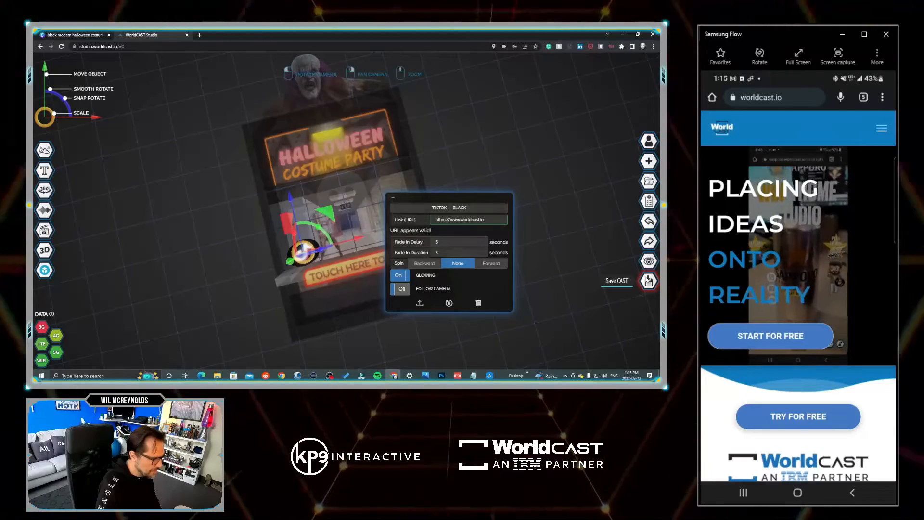
# - Save and publish the updated cast, and return to the studio scene
pyautogui.click(648, 280)
pyautogui.click(529, 177)
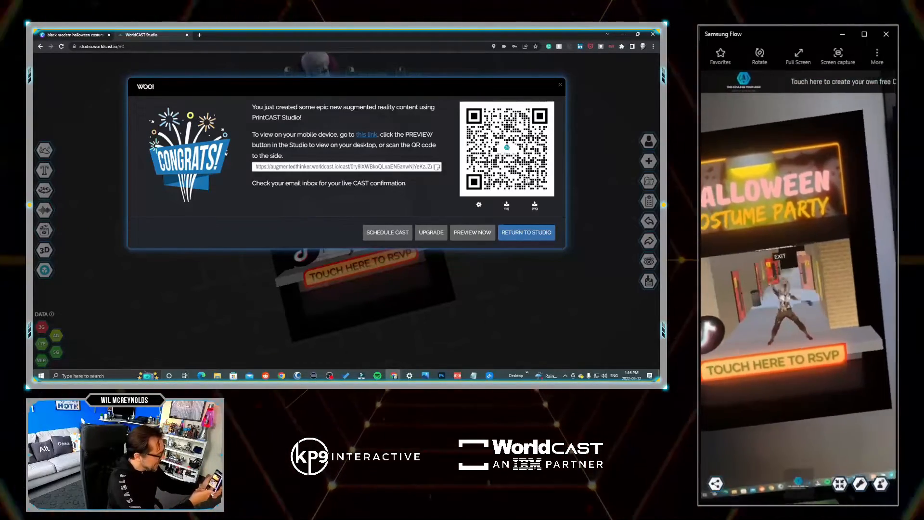
pyautogui.click(599, 196)
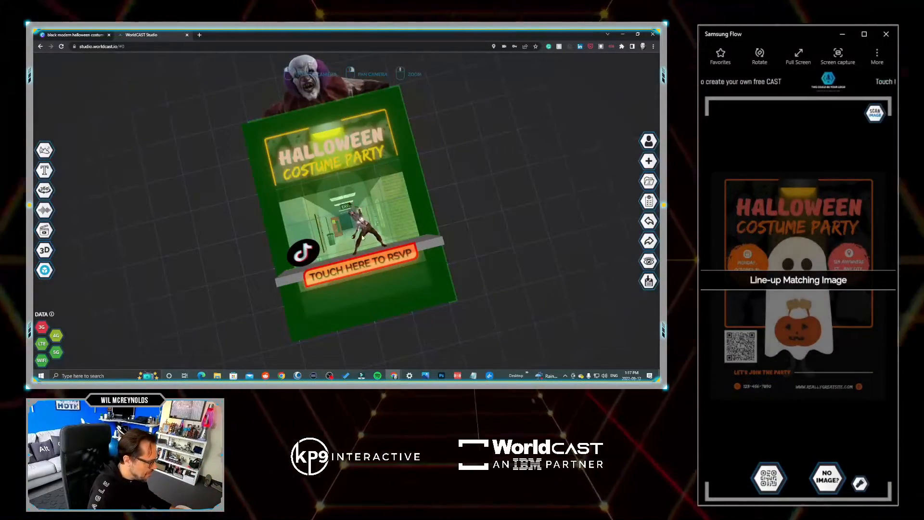
# - Select the dancing zombie model from among the overlapping objects in the hallway and open its properties
pyautogui.click(362, 238)
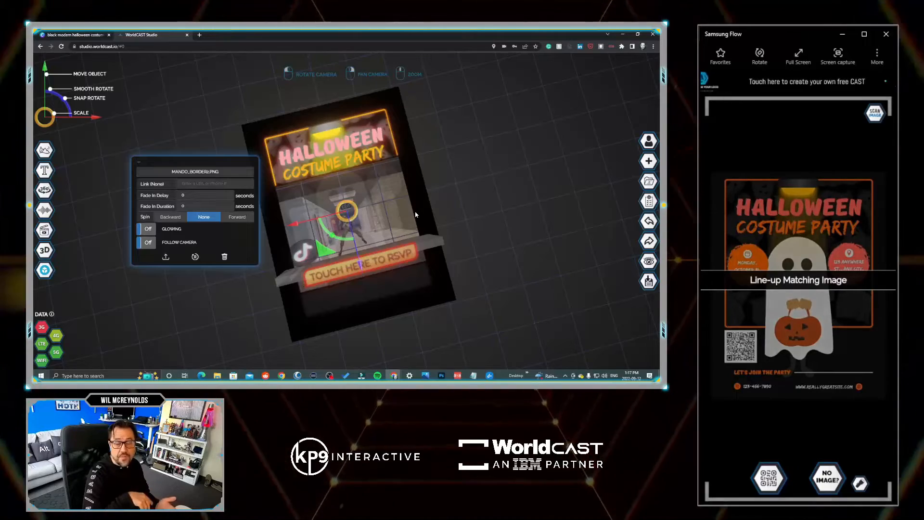
pyautogui.click(362, 228)
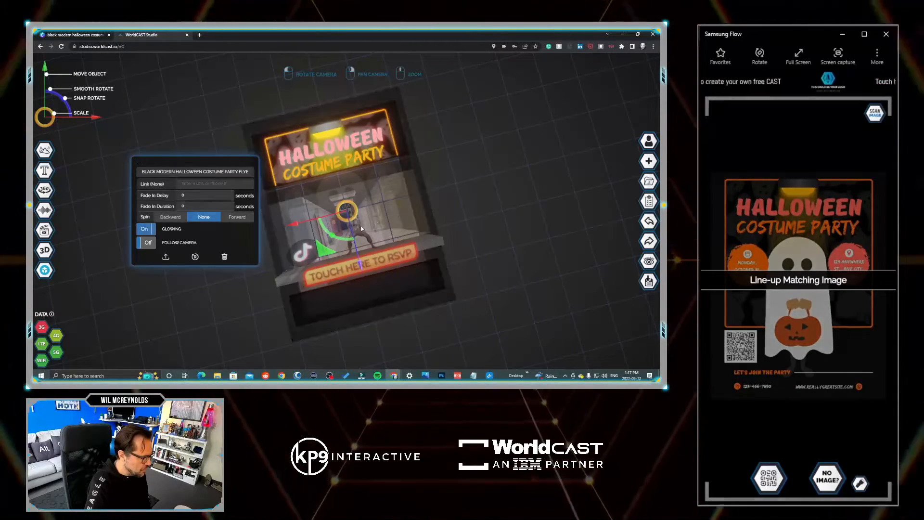
pyautogui.click(362, 228)
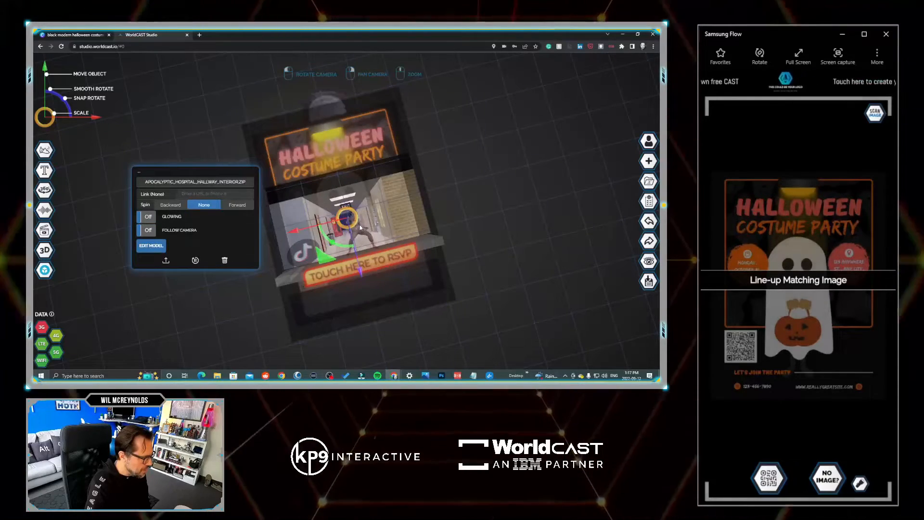
pyautogui.click(360, 227)
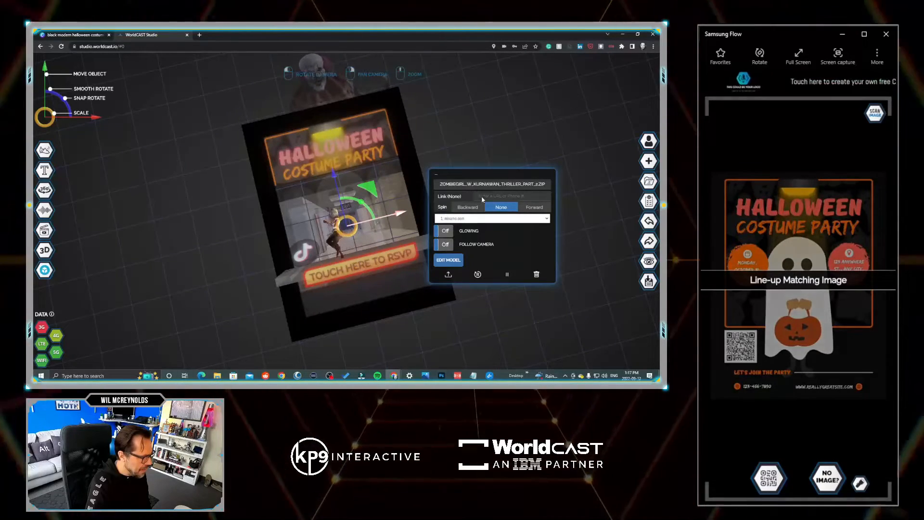